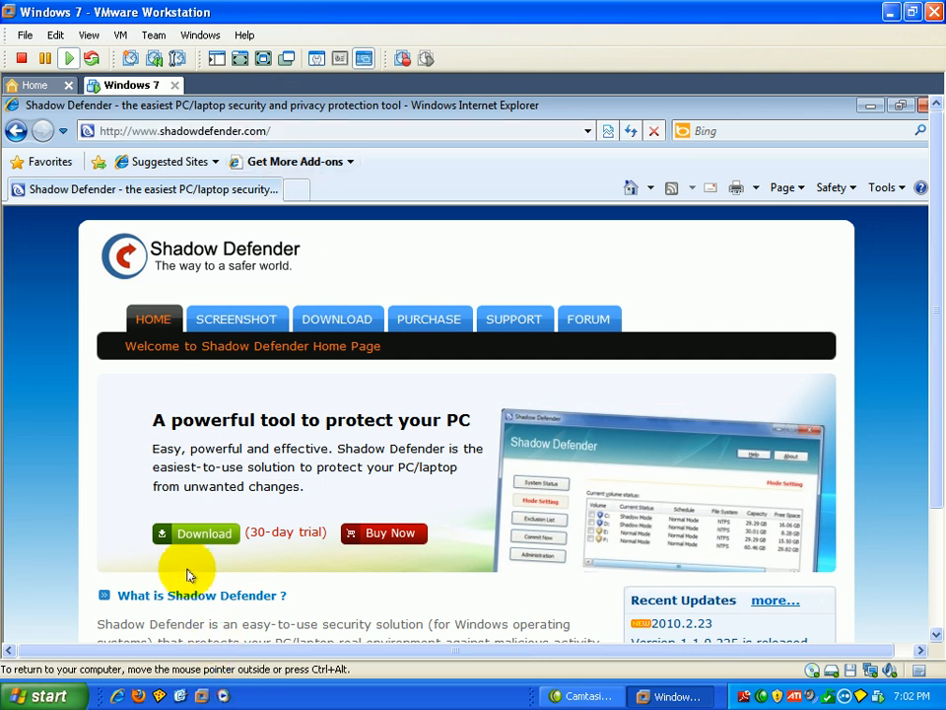
Open the Shadow Defender download page from the site's home page
left_click_drag(930, 254, 937, 323)
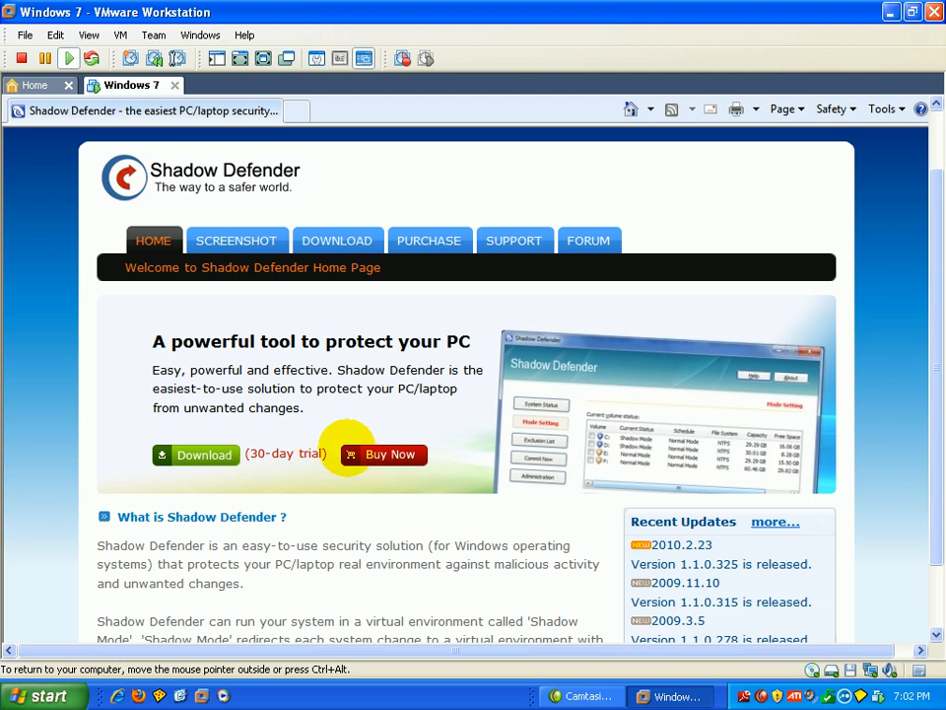
left_click(211, 454)
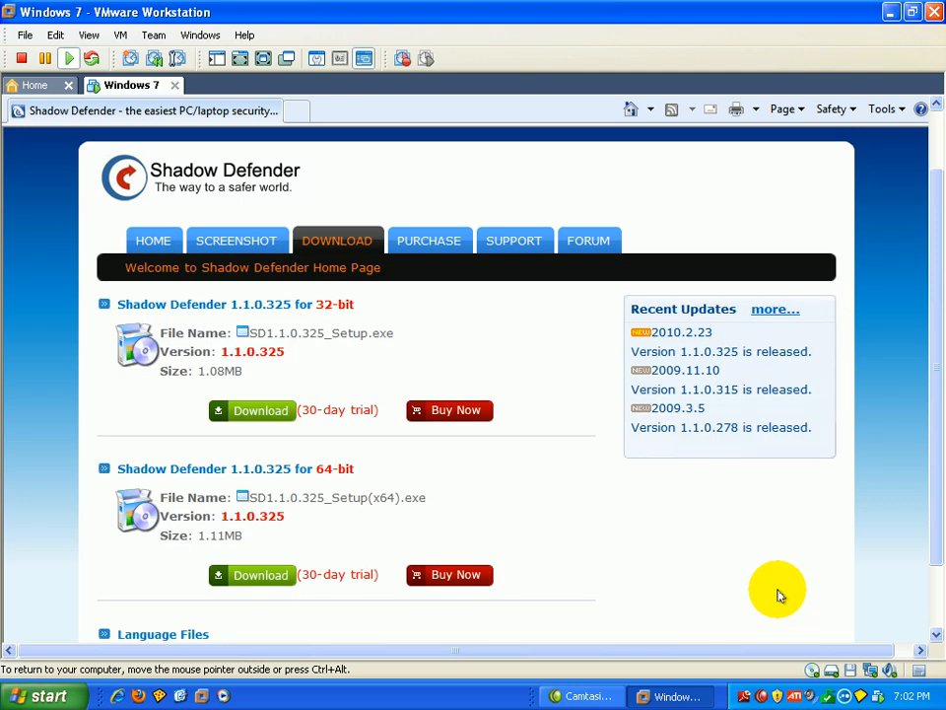
Check the purchase cart for the 32-bit version of Shadow Defender and return to the download page
left_click(446, 407)
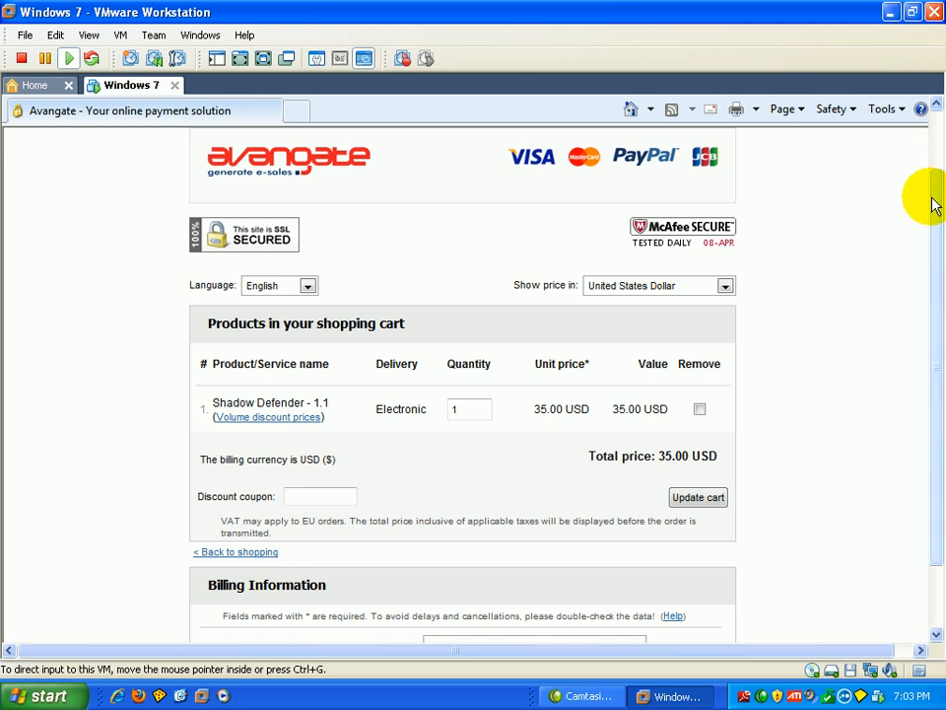
key("F11")
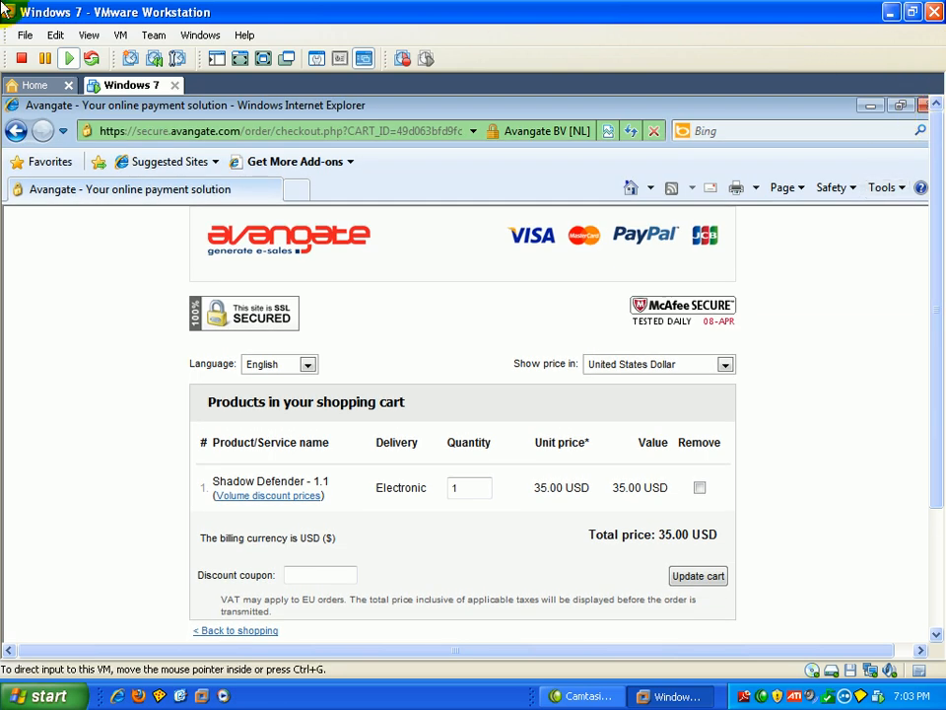
left_click(16, 130)
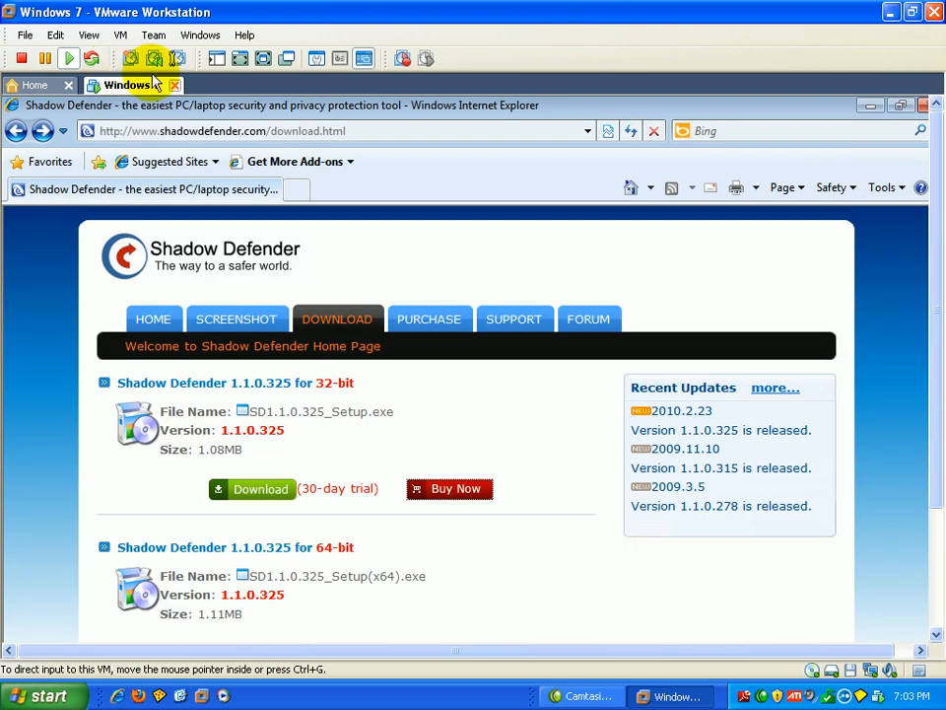
Show the virtual machine in full screen, then download and run the 32-bit trial installer SD1.1.0.325_Setup.exe, allowing it to make changes
left_click(239, 58)
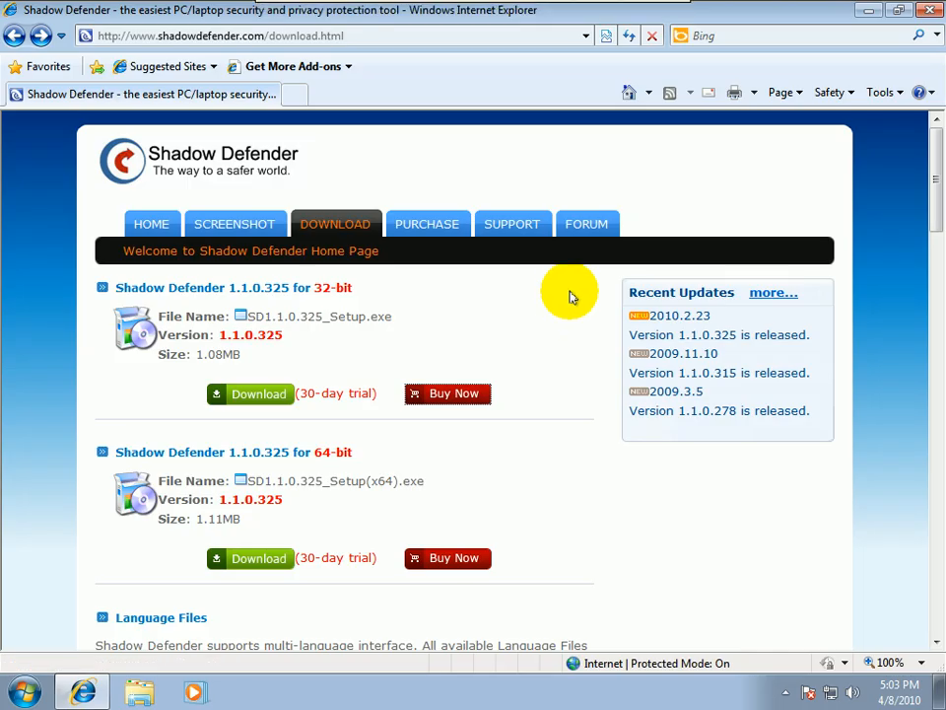
left_click(262, 398)
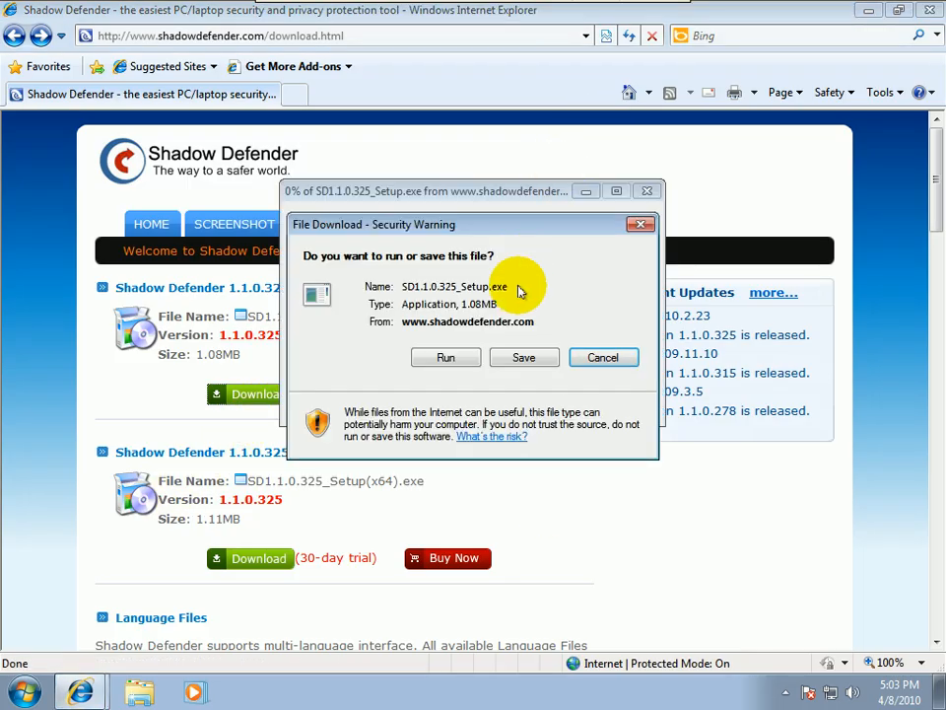
left_click(452, 358)
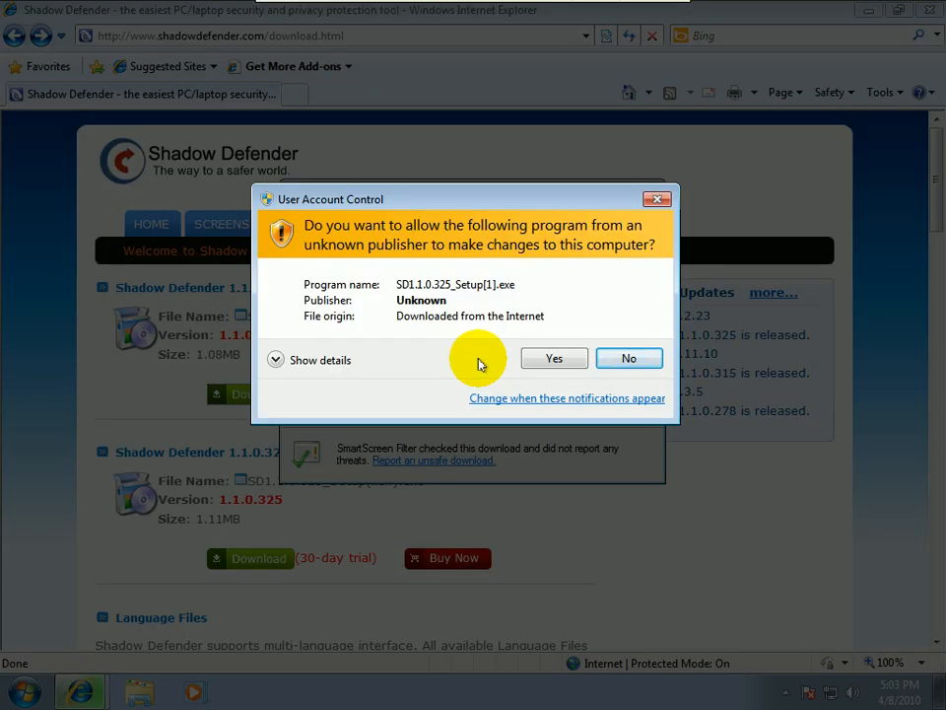
left_click(550, 360)
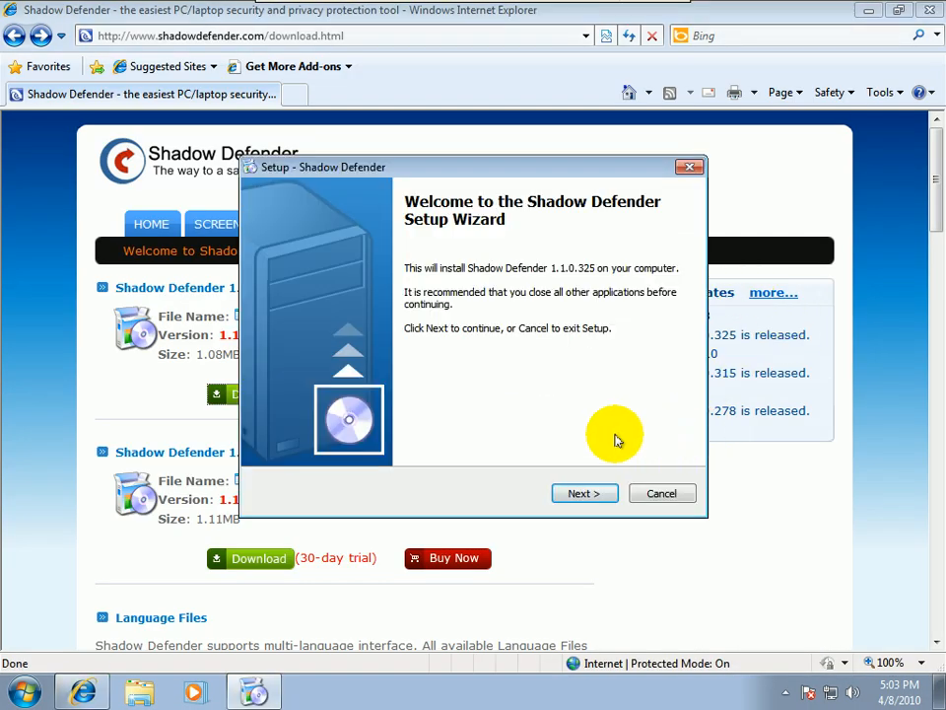
Complete the Shadow Defender setup wizard and finish with the option to restart the computer now
left_click(580, 493)
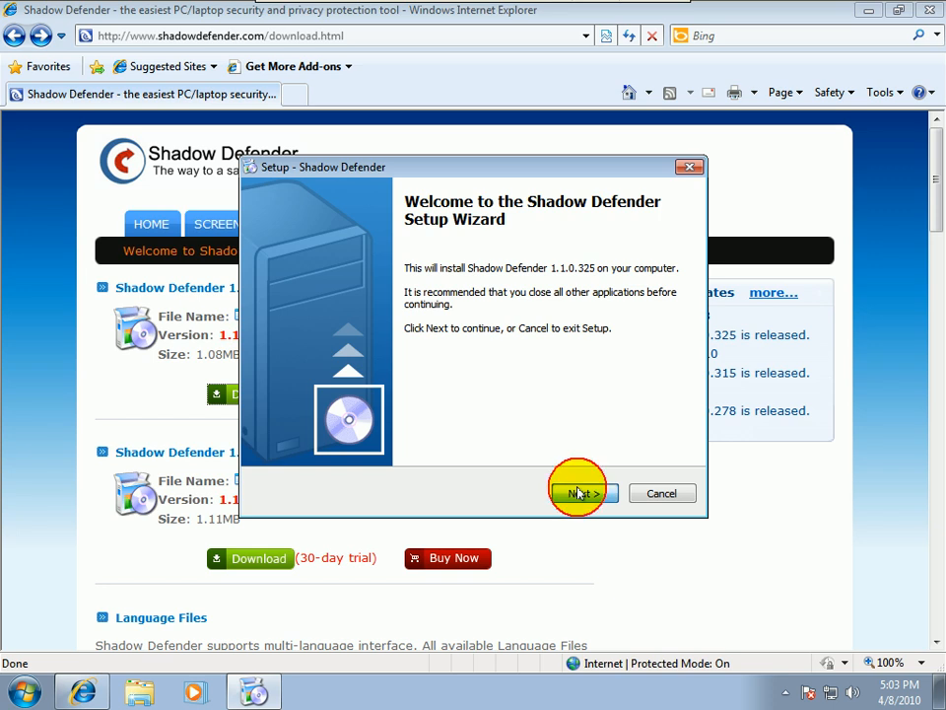
left_click(359, 447)
left_click(583, 494)
left_click(583, 494)
left_click(583, 494)
left_click(583, 494)
left_click(583, 494)
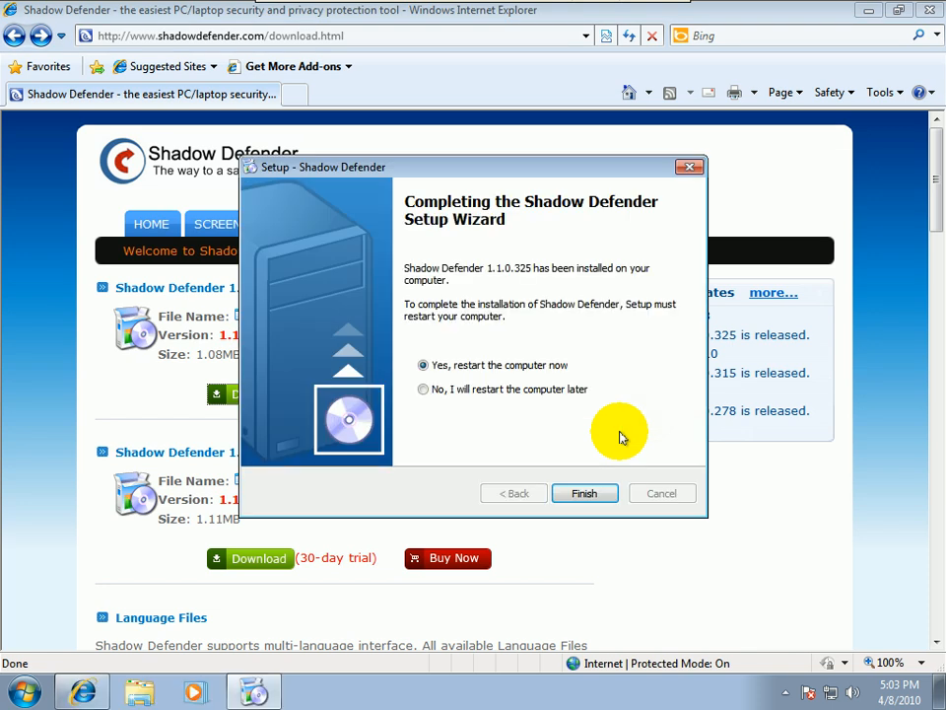
left_click(584, 493)
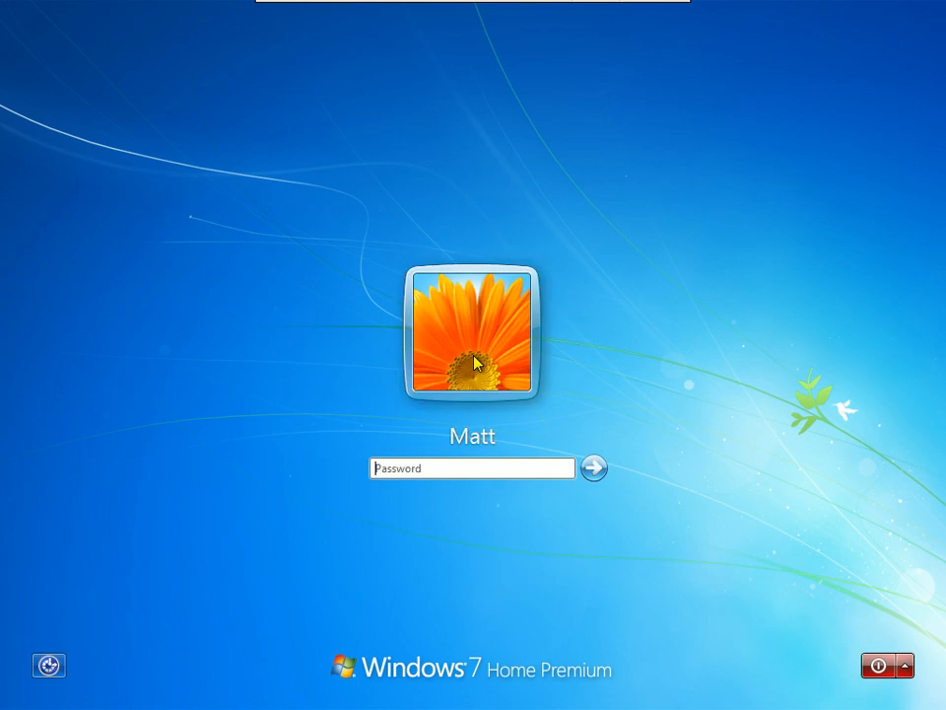
Enter the account password on the Windows 7 logon screen and log in
type("••")
key("BackSpace")
key("BackSpace")
type("••••")
key("BackSpace")
key("BackSpace")
key("BackSpace")
type("••••")
key("BackSpace")
key("BackSpace")
key("BackSpace")
key("BackSpace")
key("BackSpace")
type("••••")
key("BackSpace")
key("BackSpace")
key("BackSpace")
key("BackSpace")
type("•••••••")
key("Return")
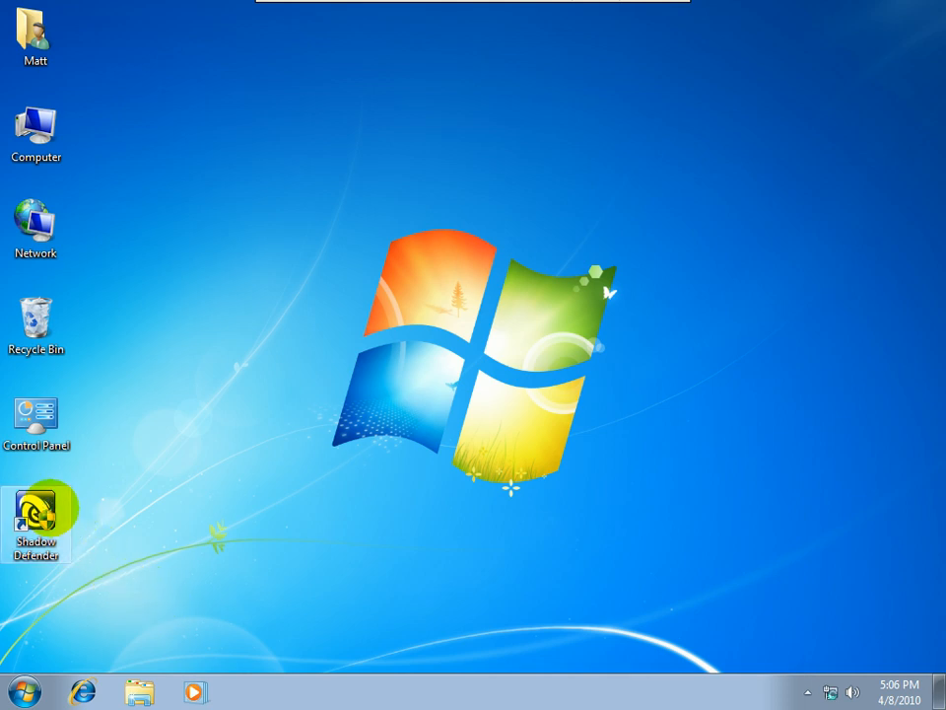
Launch Shadow Defender from the desktop, allow it to make changes, and postpone registering the trial
right_click(47, 508)
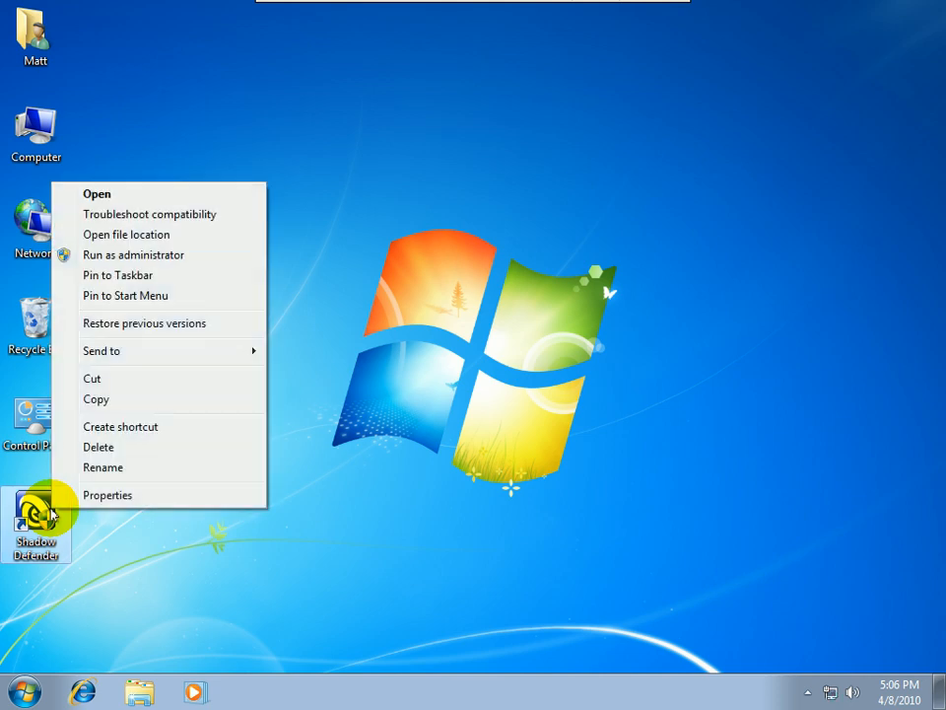
left_click(124, 195)
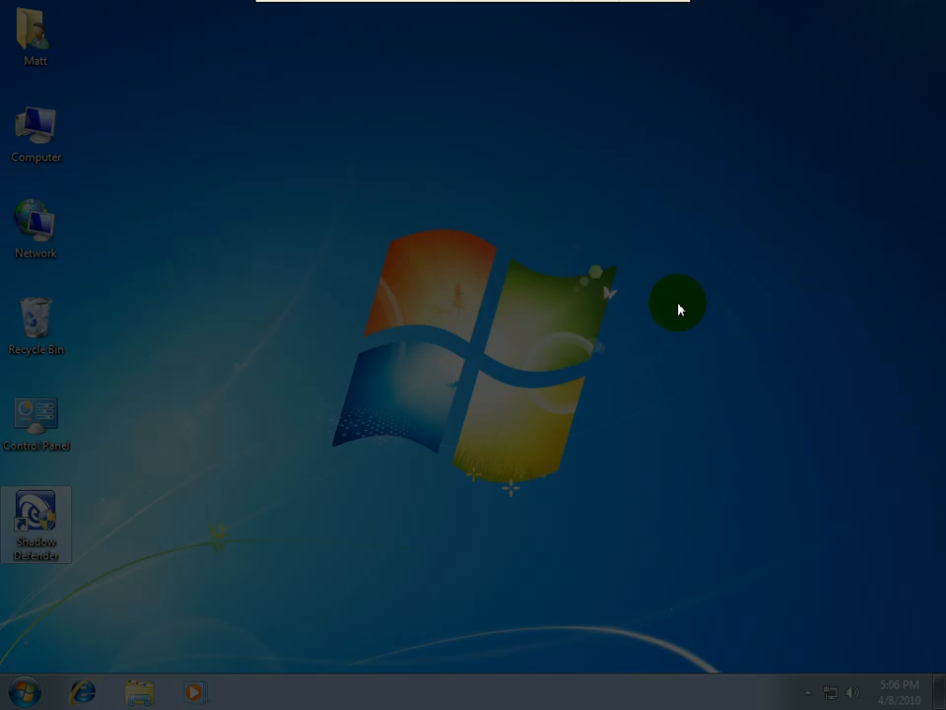
left_click(540, 381)
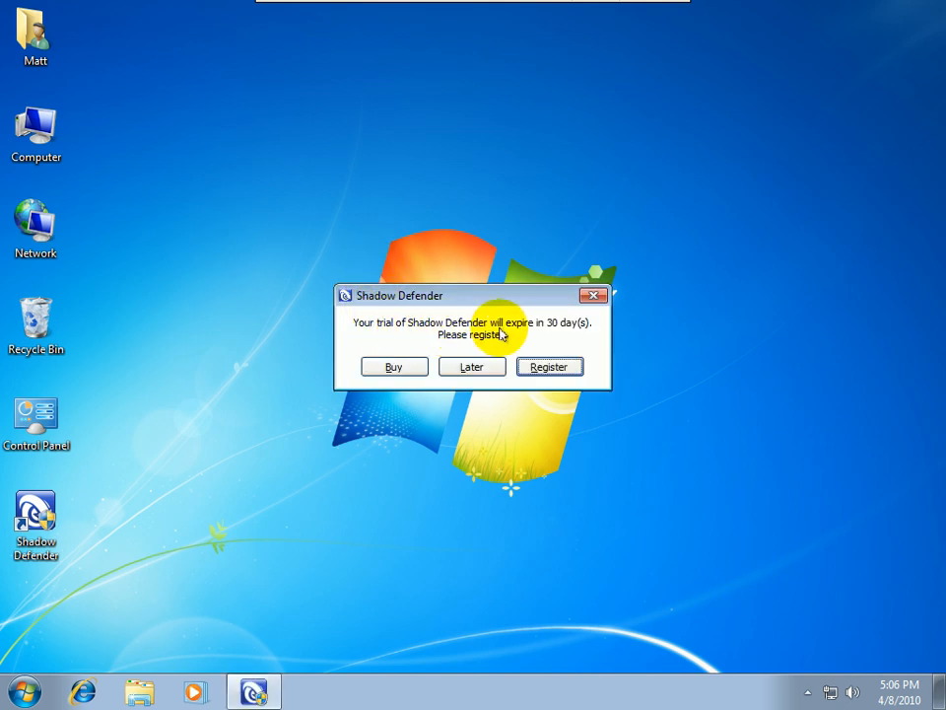
left_click(475, 367)
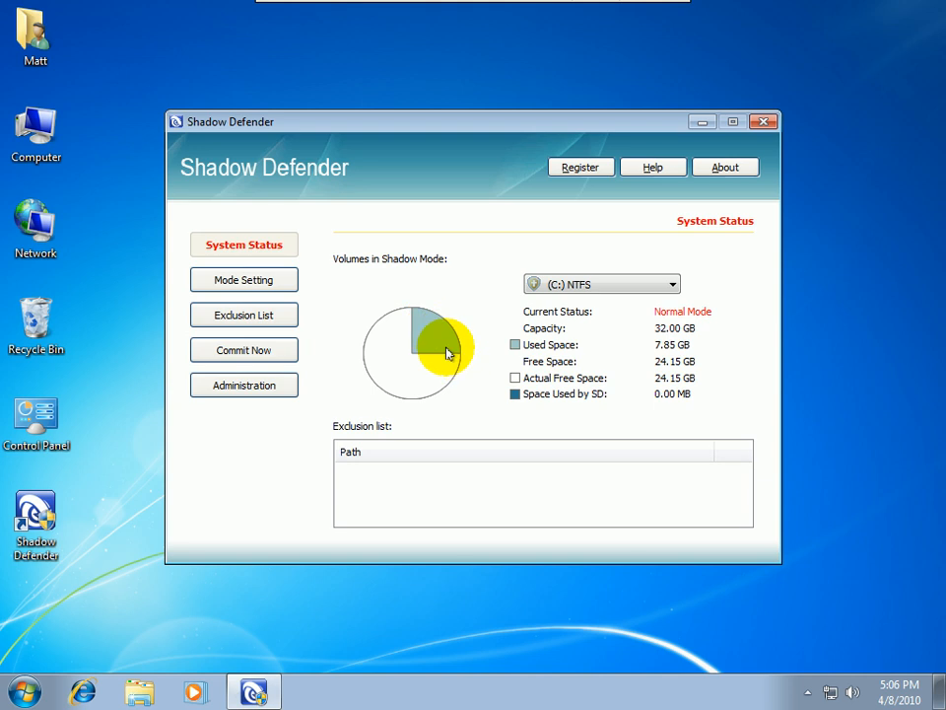
Put volume C: into Shadow Mode with the Exit Shadow Mode on Shutdown option, then close the Shadow Defender window
left_click(254, 693)
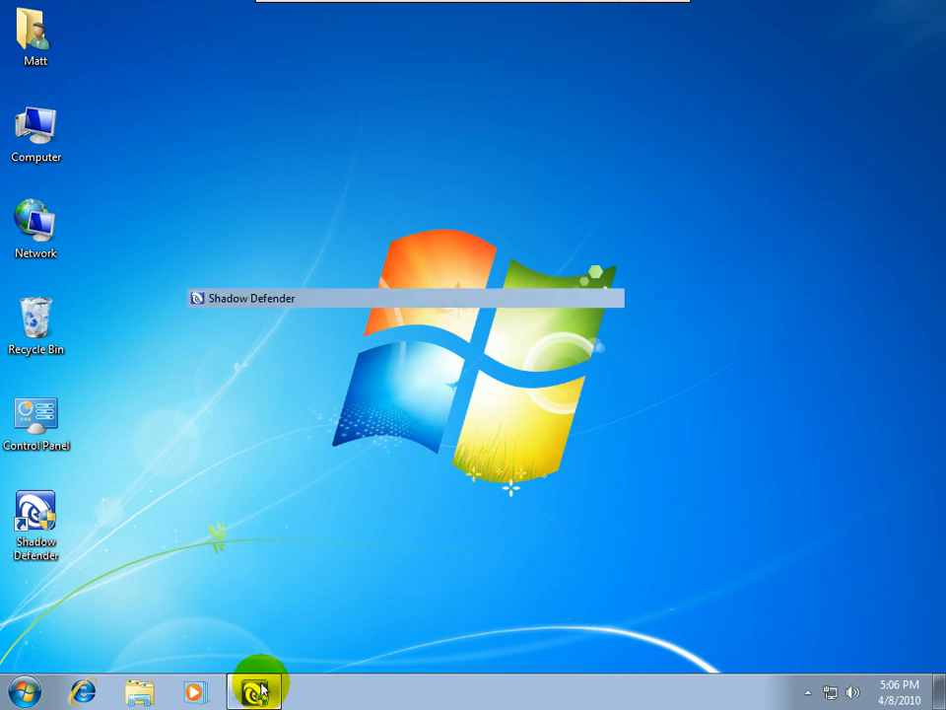
left_click(253, 689)
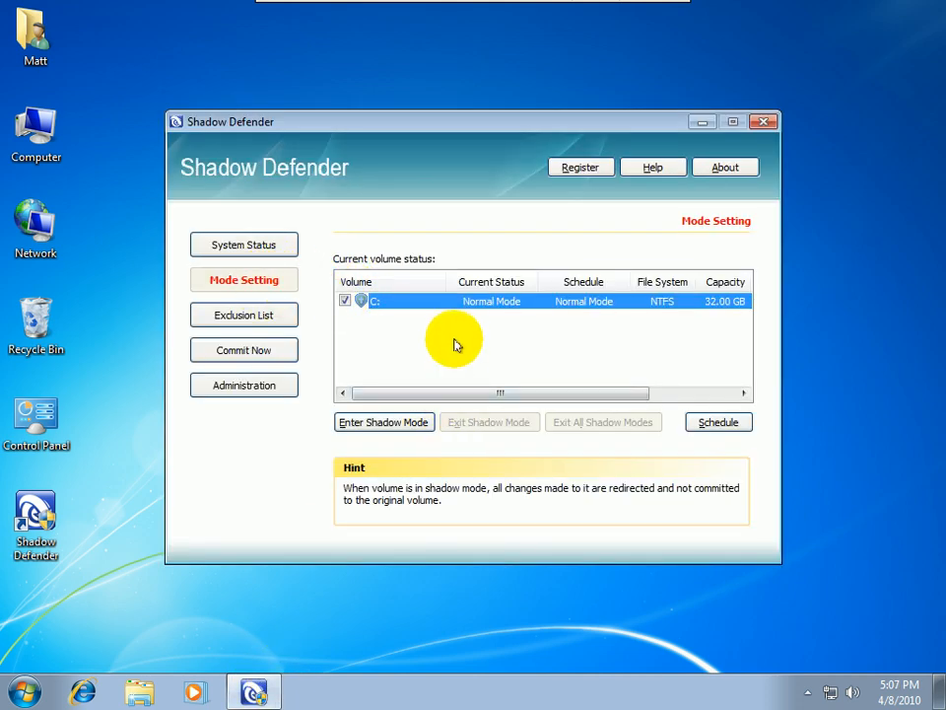
left_click(372, 424)
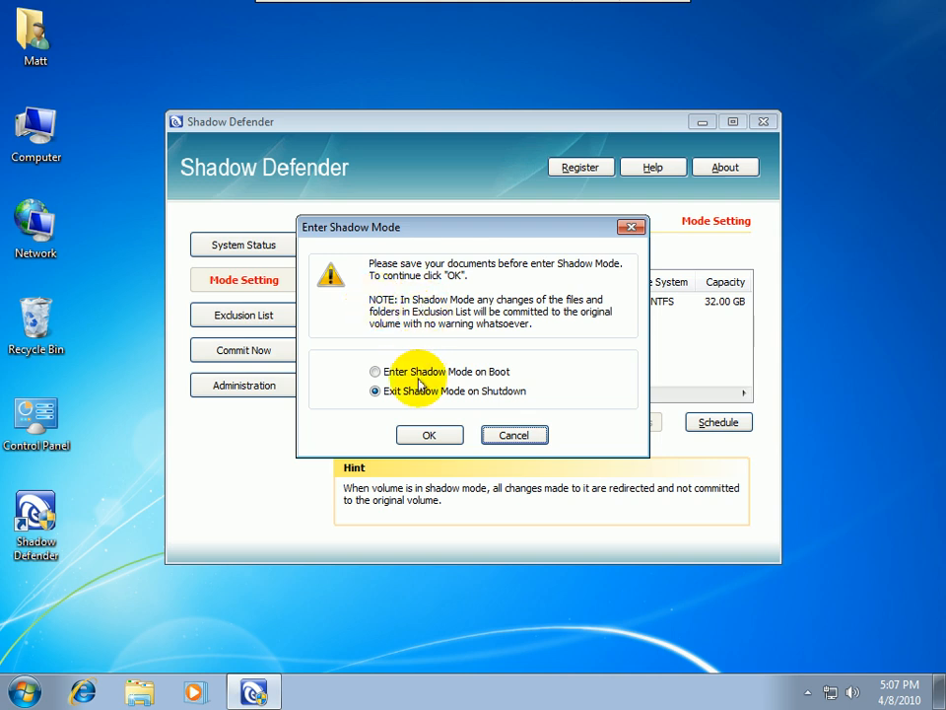
left_click(422, 438)
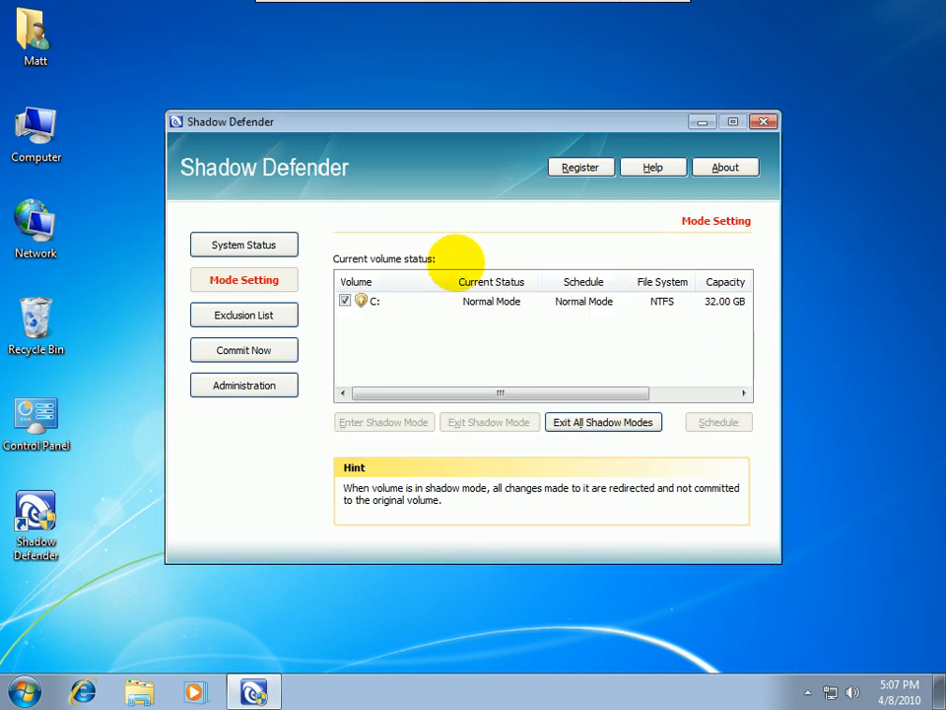
left_click(519, 383)
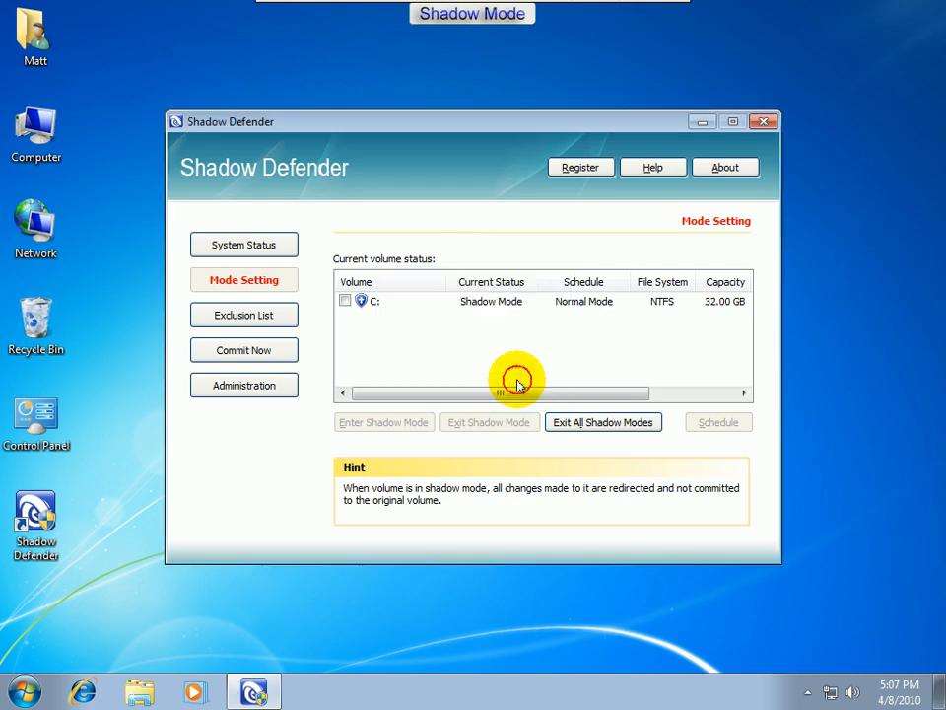
left_click(764, 120)
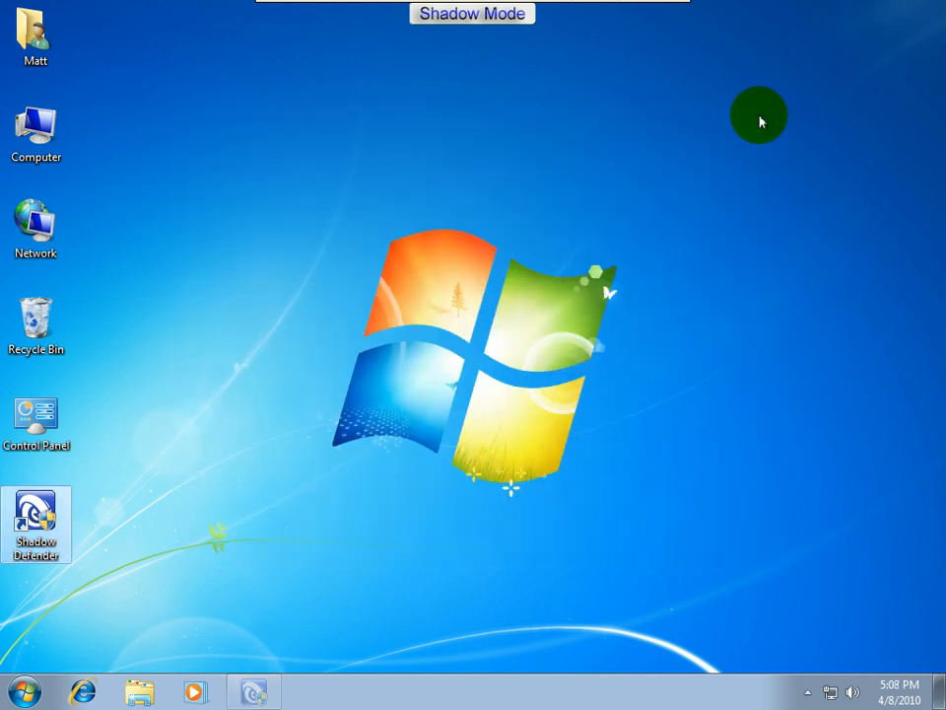
left_click(410, 18)
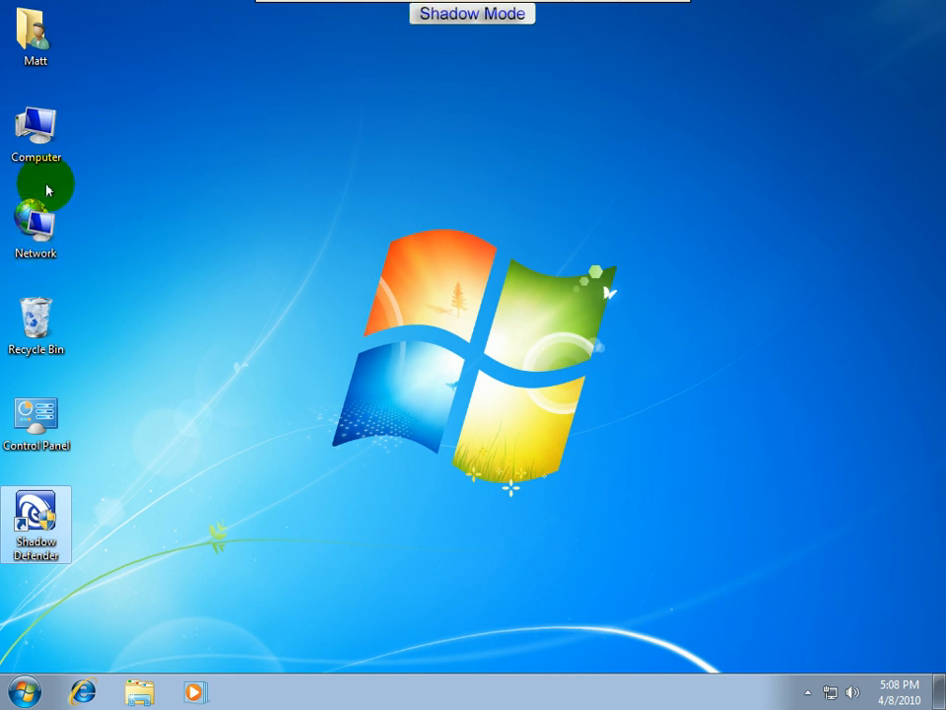
Inspect the properties of Local Disk (C:) in the Computer window and close them without changes
left_click(80, 692)
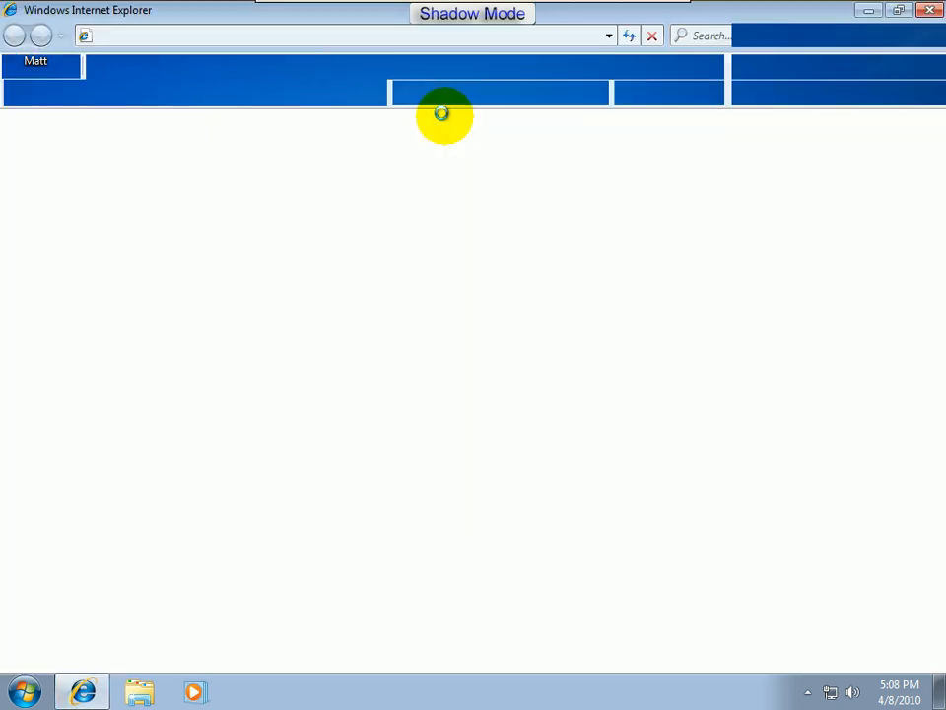
left_click(930, 10)
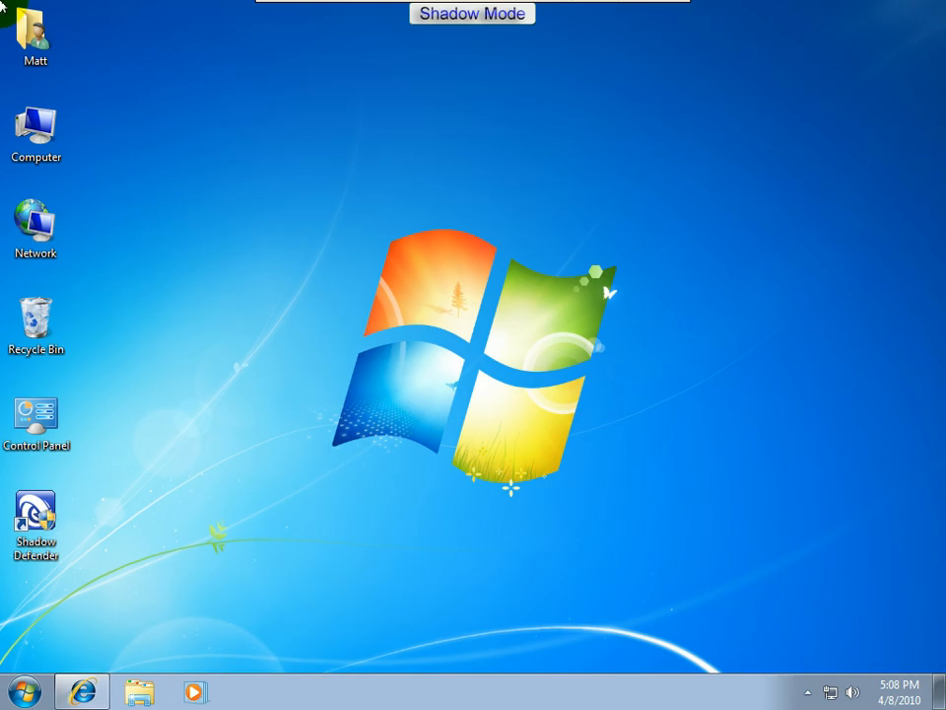
left_click(41, 164)
double_click(41, 164)
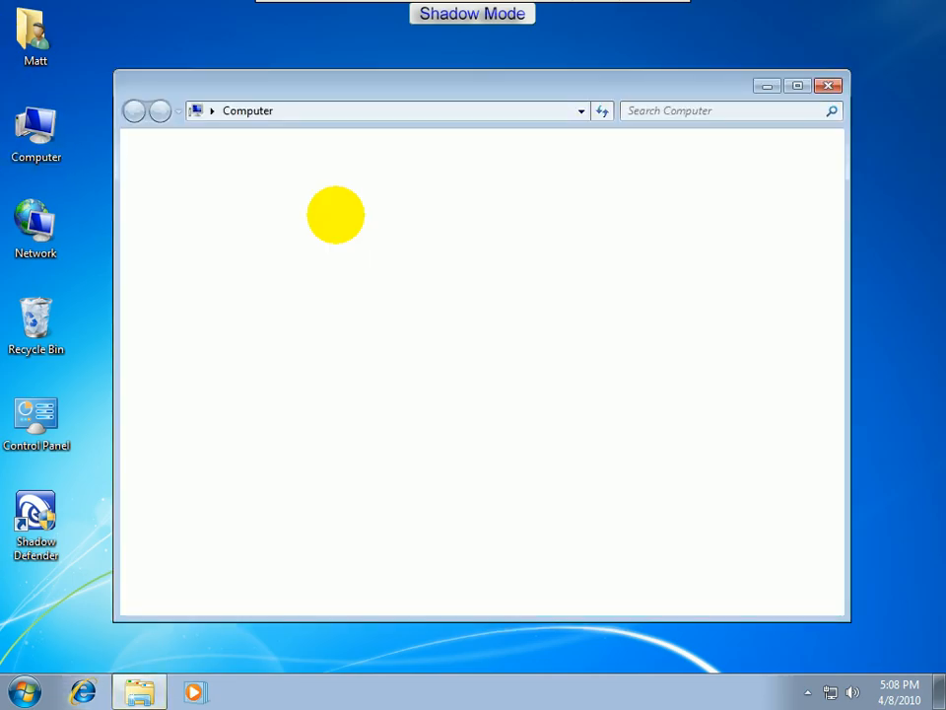
left_click(316, 211)
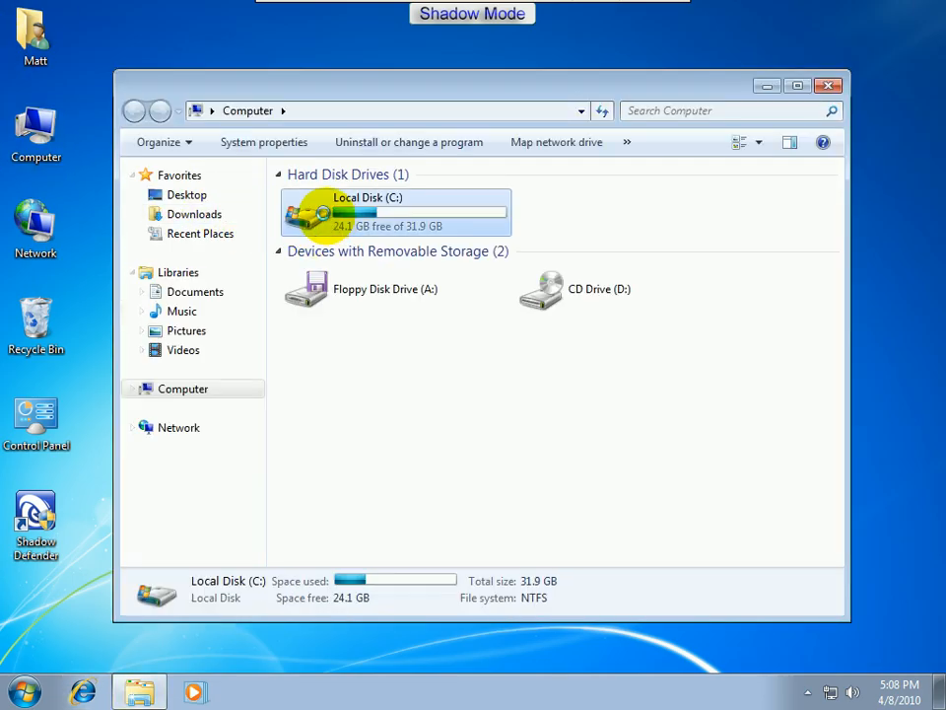
right_click(313, 215)
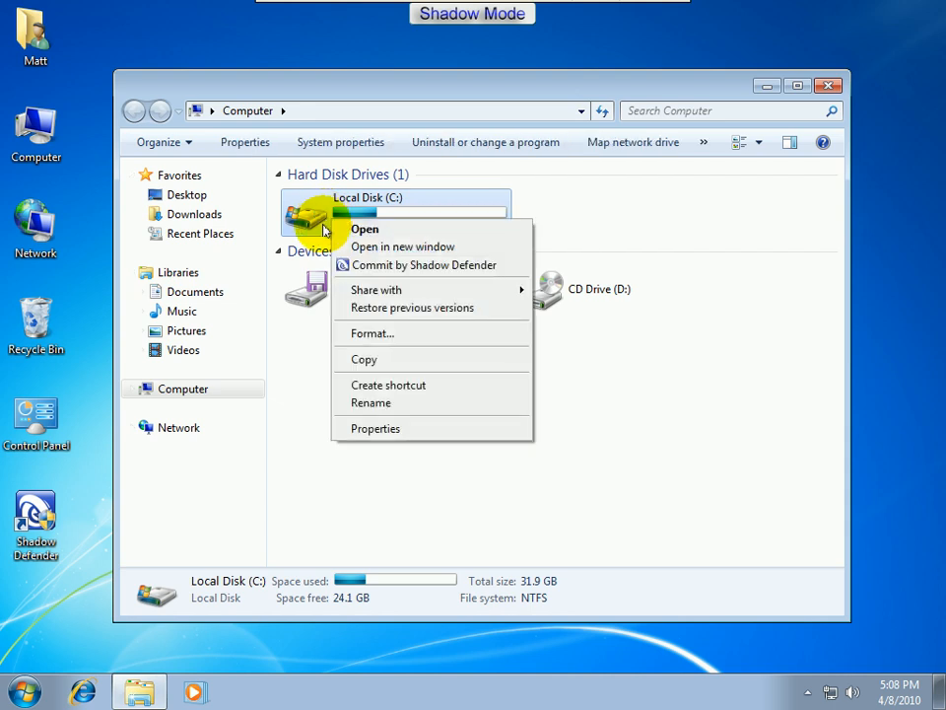
left_click(414, 432)
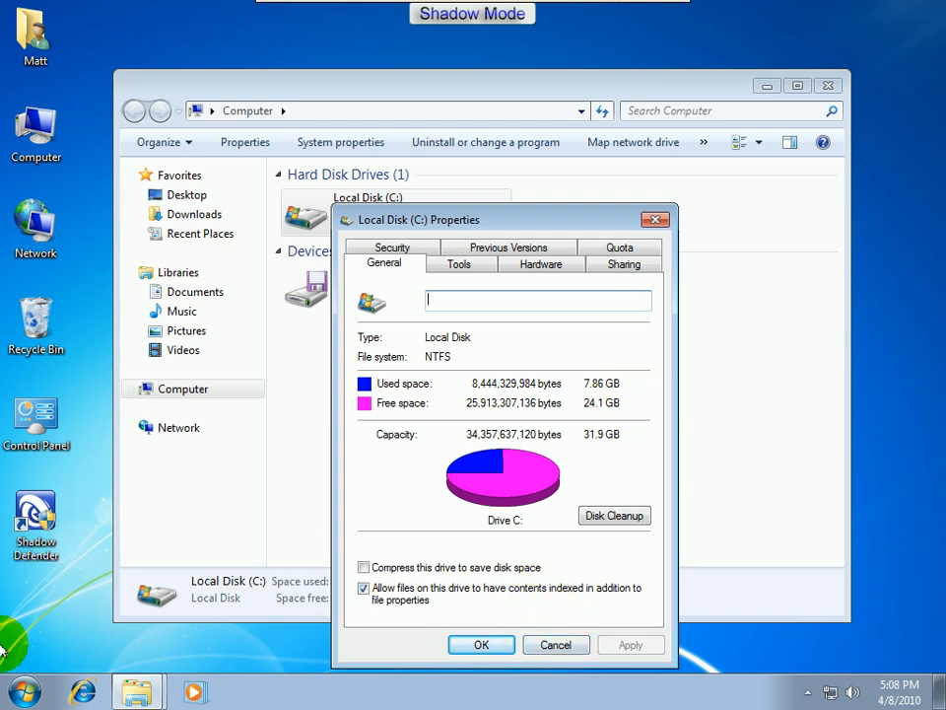
left_click(548, 639)
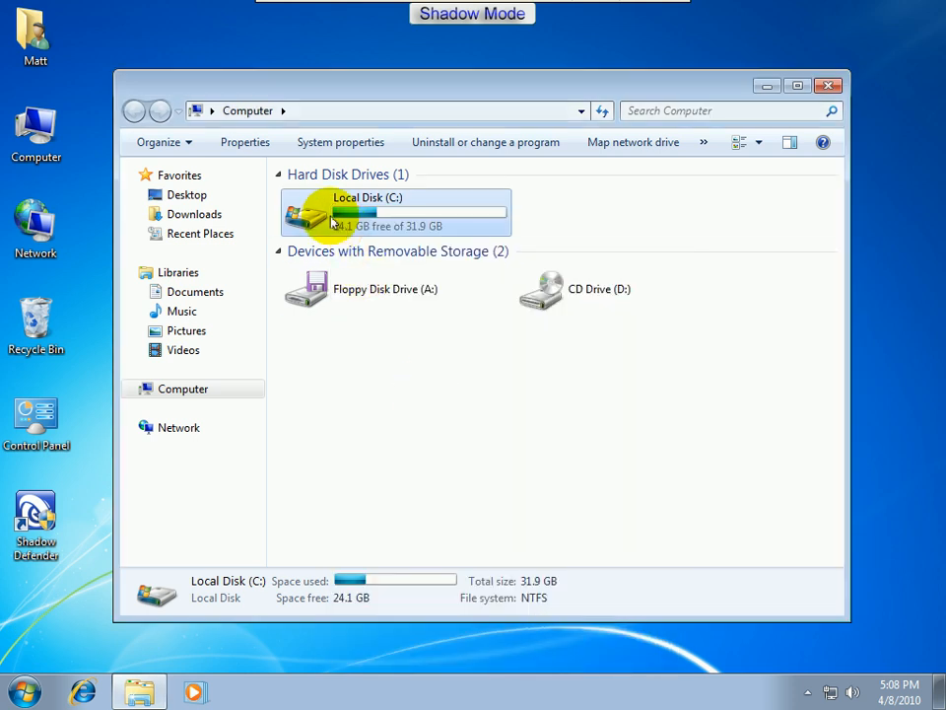
Open Local Disk (C:) and examine the combined properties of the PerfLogs, Program Files, Users and Windows folders
double_click(327, 205)
left_click_drag(400, 296, 310, 147)
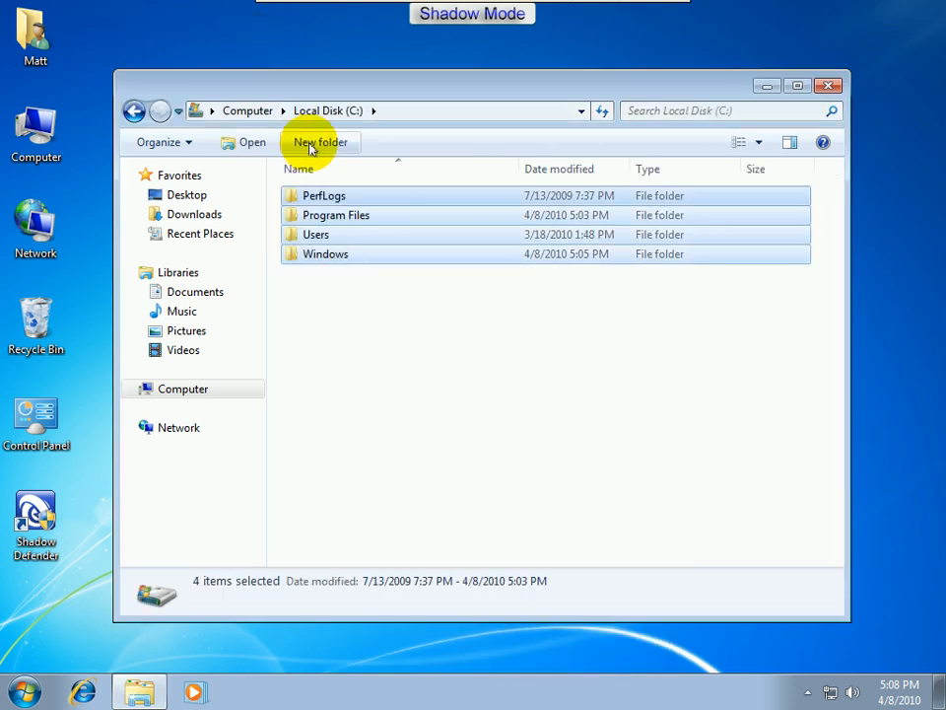
right_click(324, 201)
left_click(373, 407)
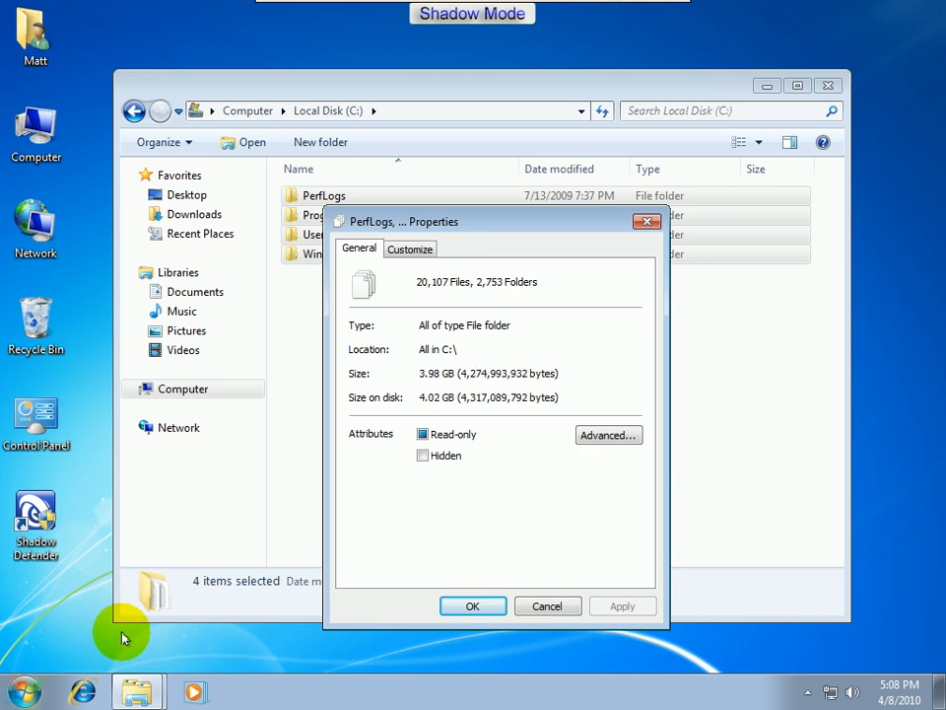
Open a blank Notepad document and move its window low enough to uncover the folder properties' file count
left_click(24, 691)
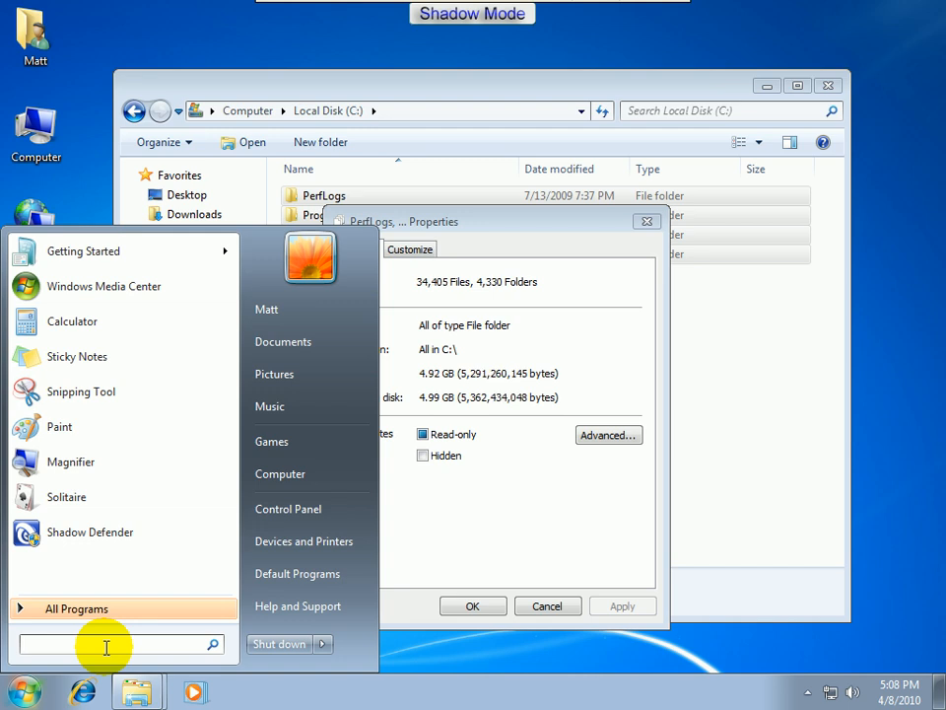
type("notepad")
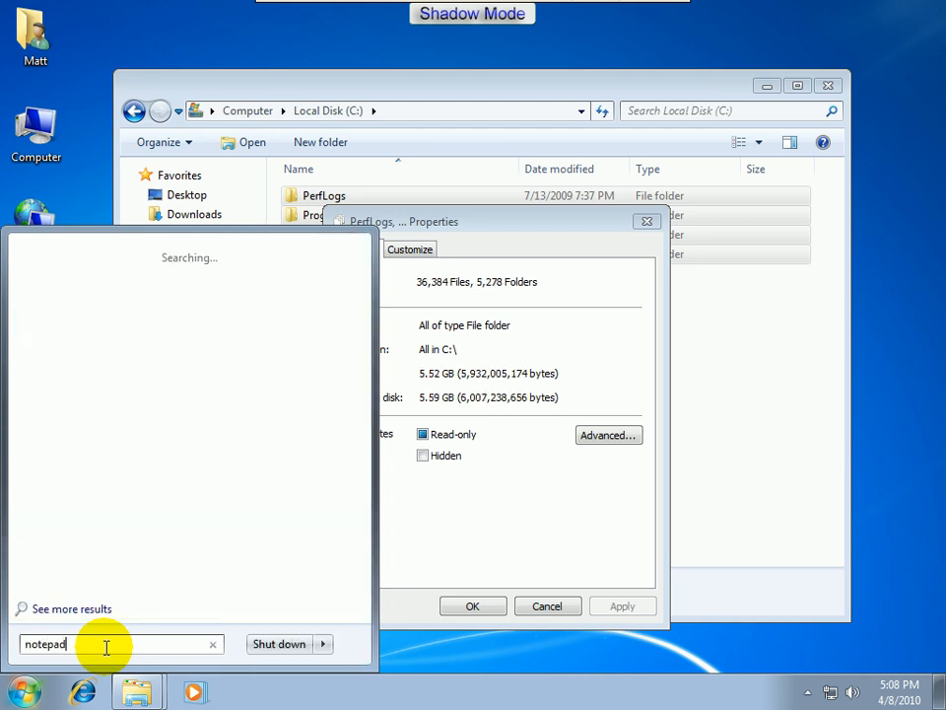
key("Escape")
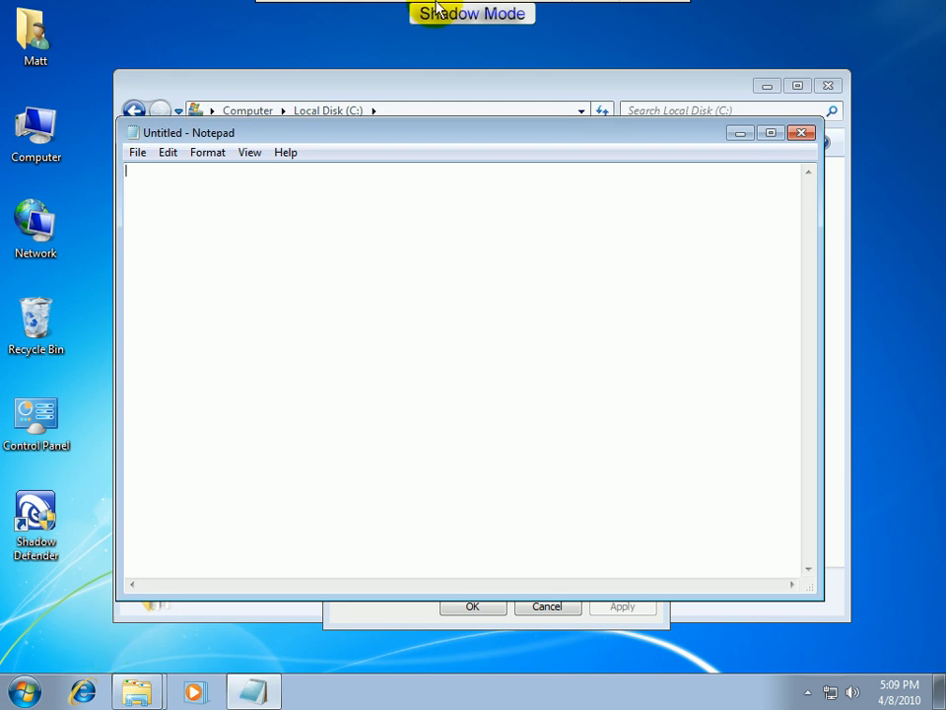
left_click_drag(338, 134, 365, 488)
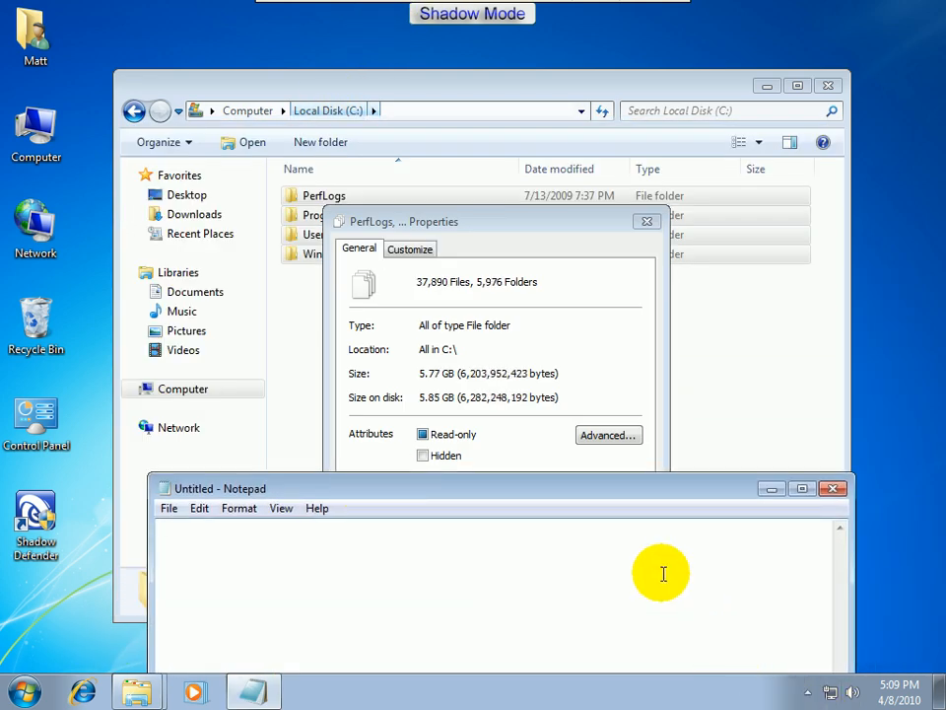
Switch the Windows 7 virtual machine out of full screen to the VMware Workstation window and back to full screen
mouse_move(581, 6)
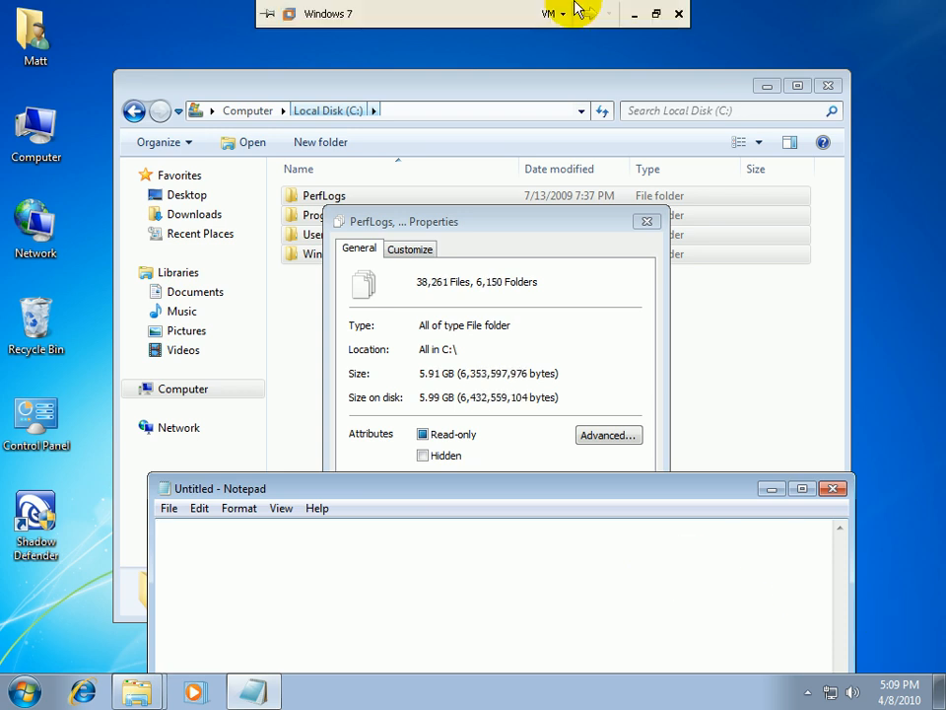
left_click(652, 15)
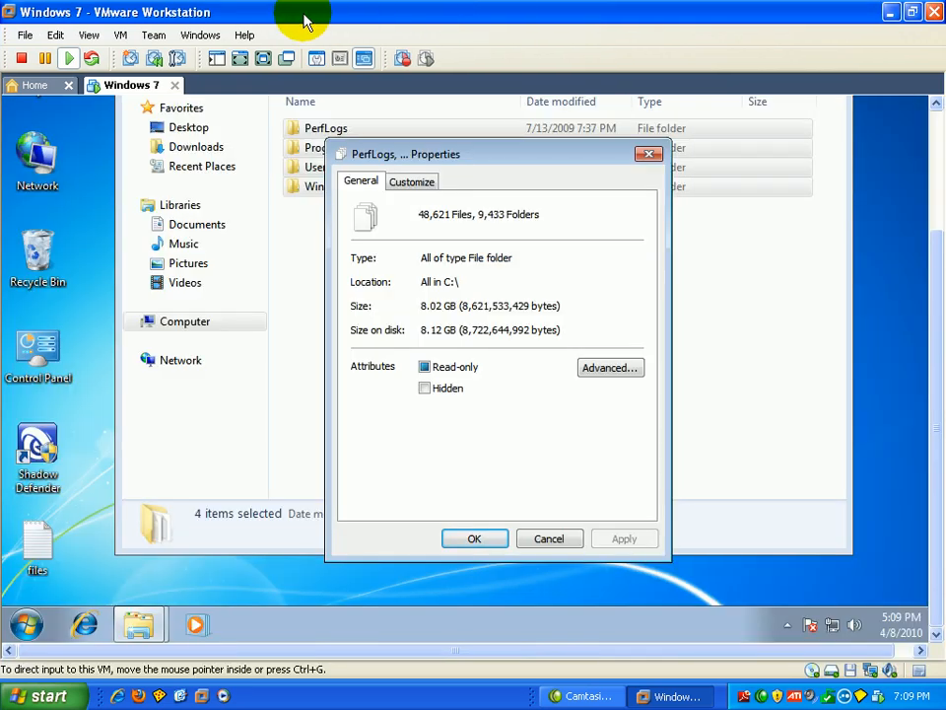
left_click(265, 59)
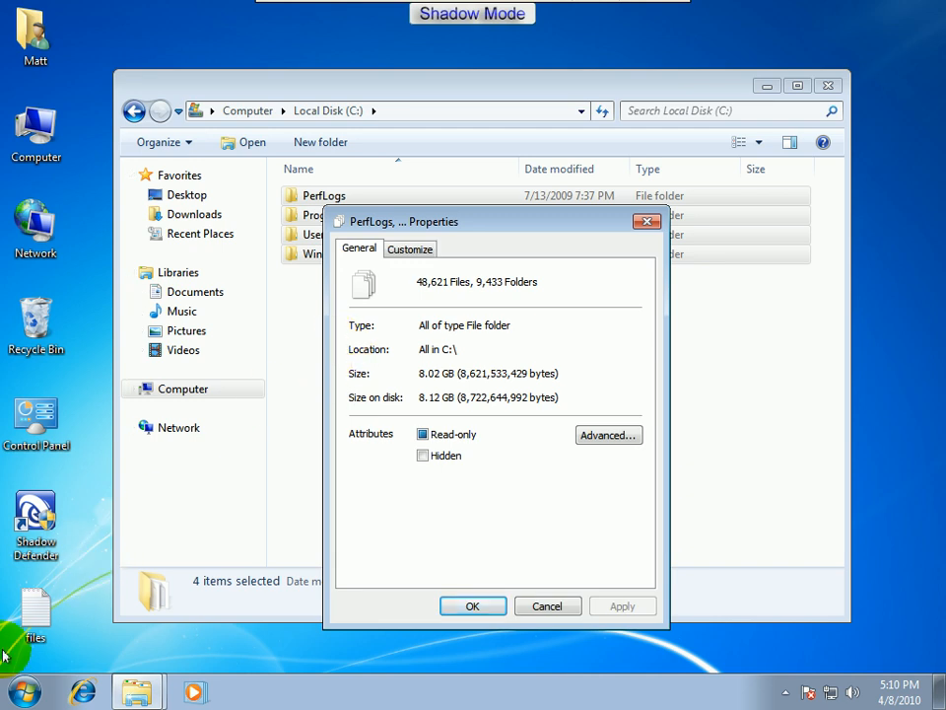
Open the files note on the desktop, add 48,621 on a new line below "files", then save and close it
double_click(32, 613)
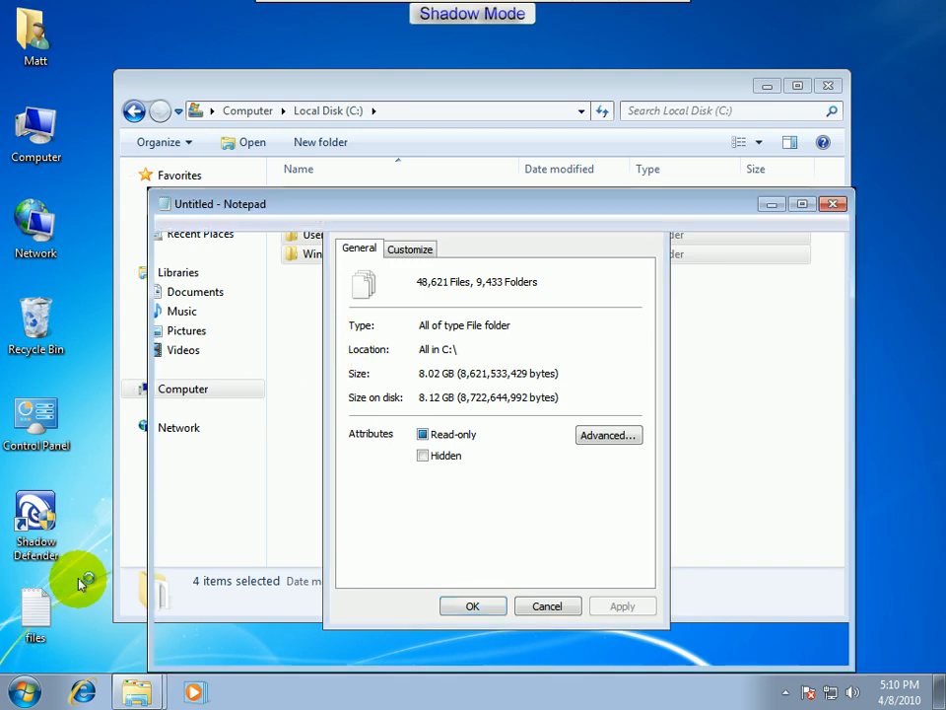
left_click_drag(333, 207, 369, 398)
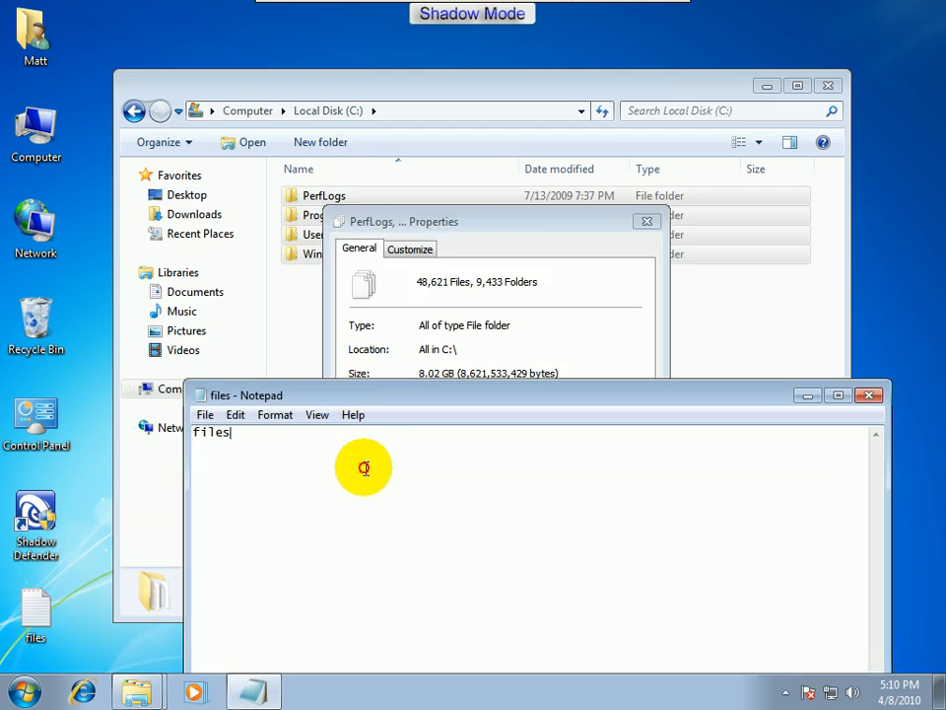
key("Return")
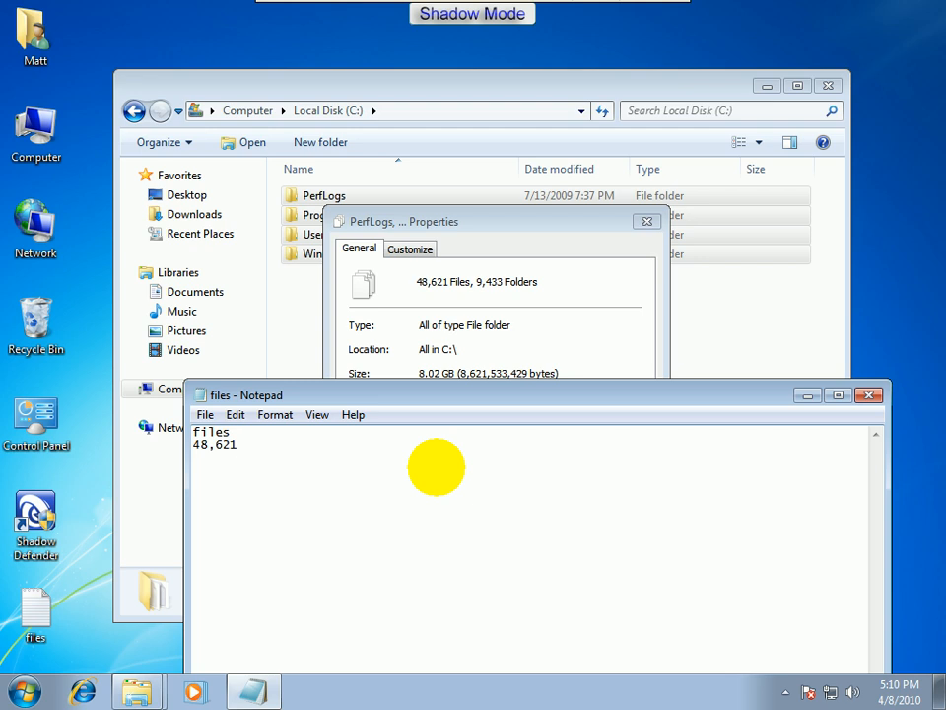
left_click(205, 415)
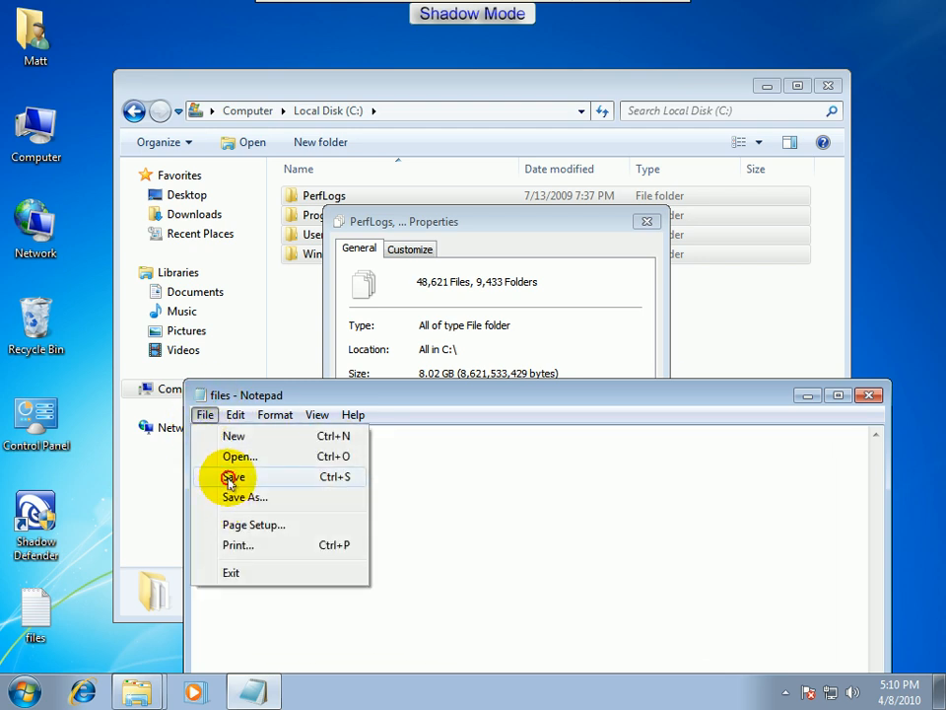
left_click(233, 480)
left_click(868, 394)
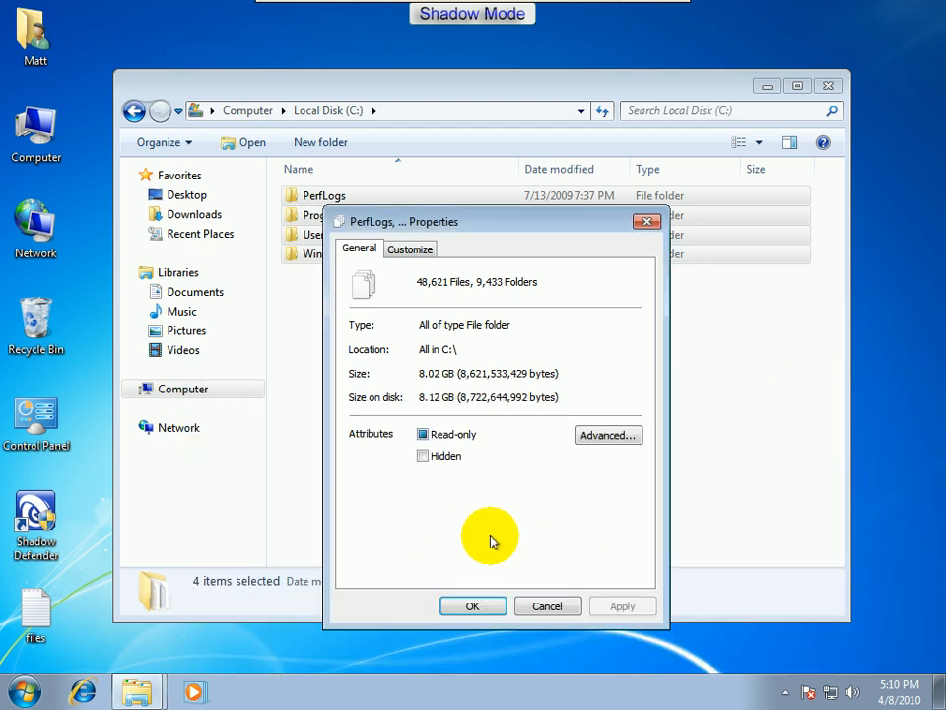
Commit the files note on the desktop to the original volume with Shadow Defender, allowing Commit.exe to make changes
left_click(52, 623)
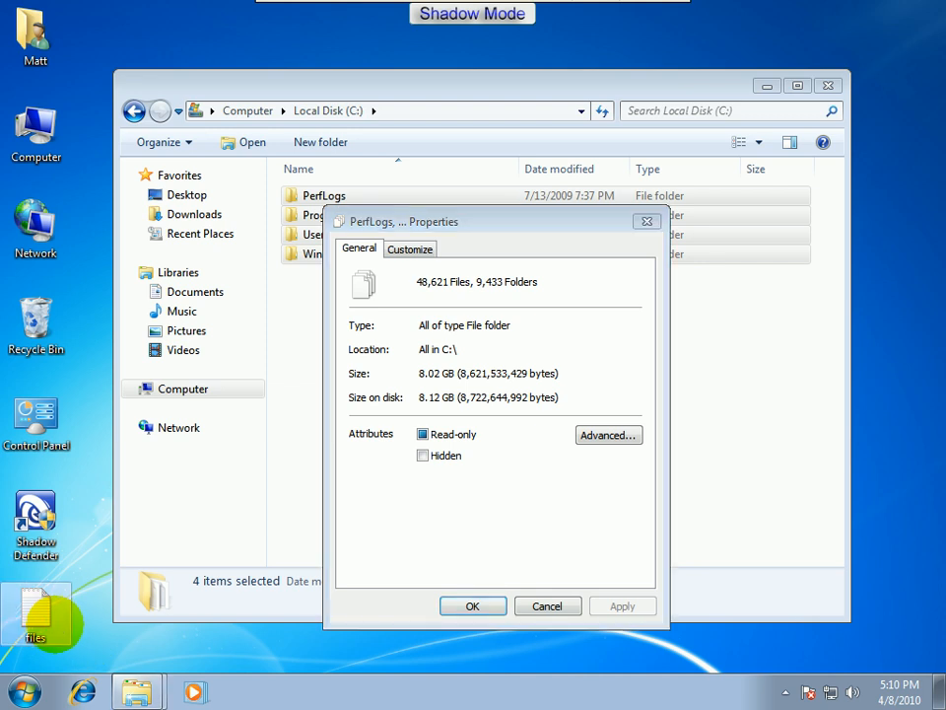
right_click(51, 623)
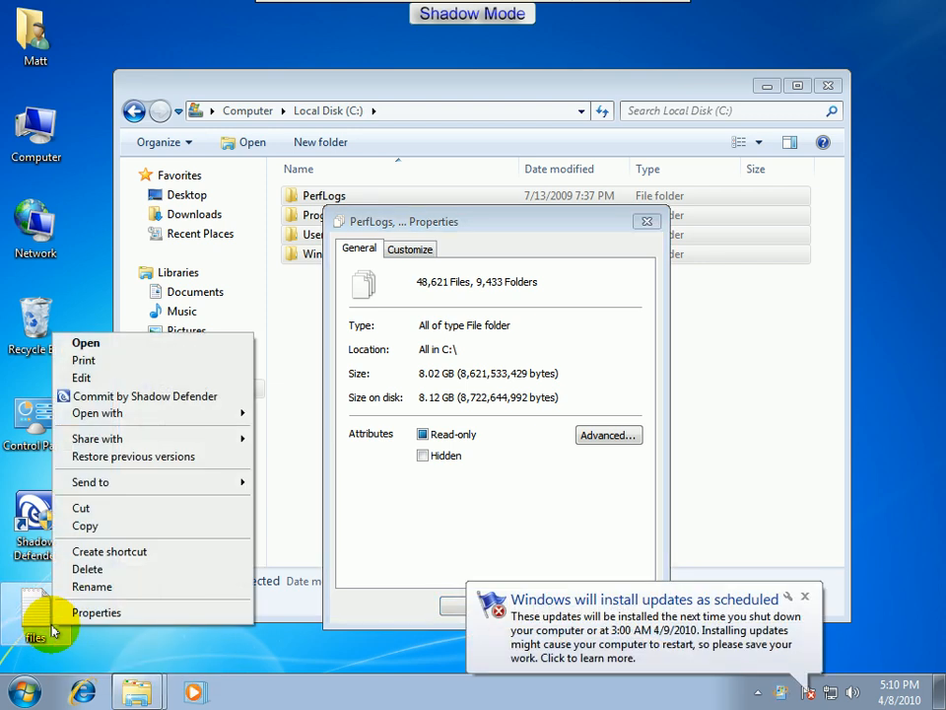
left_click(120, 396)
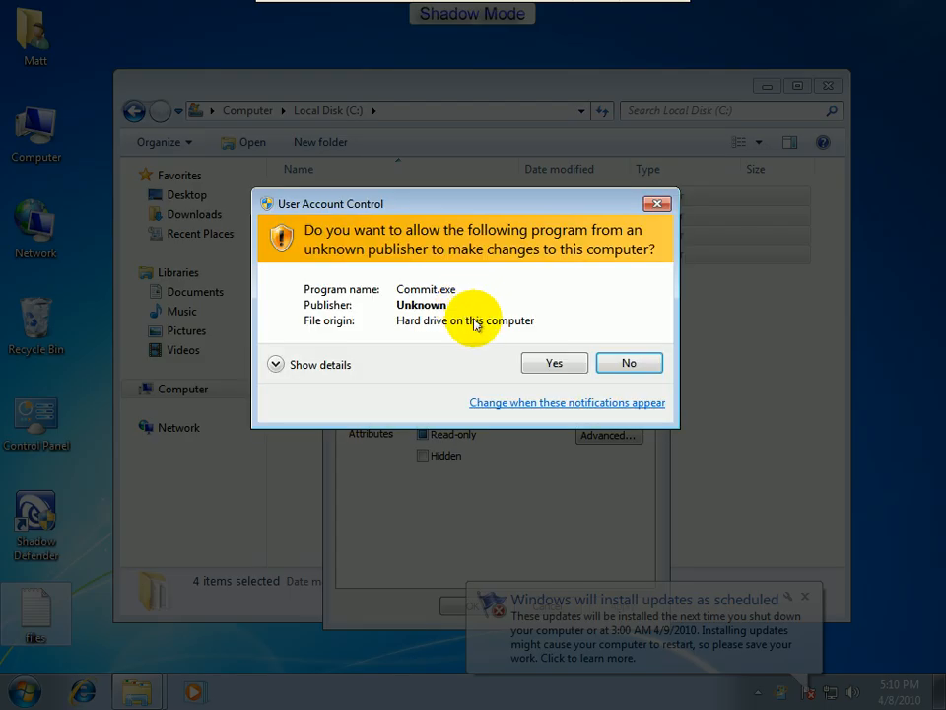
left_click(532, 360)
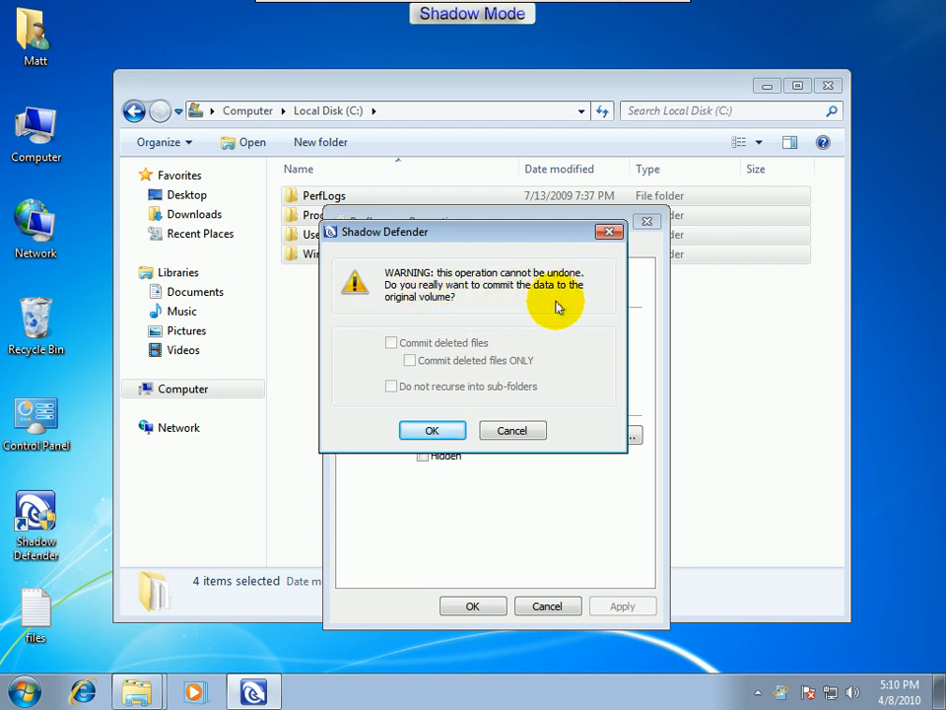
left_click(431, 433)
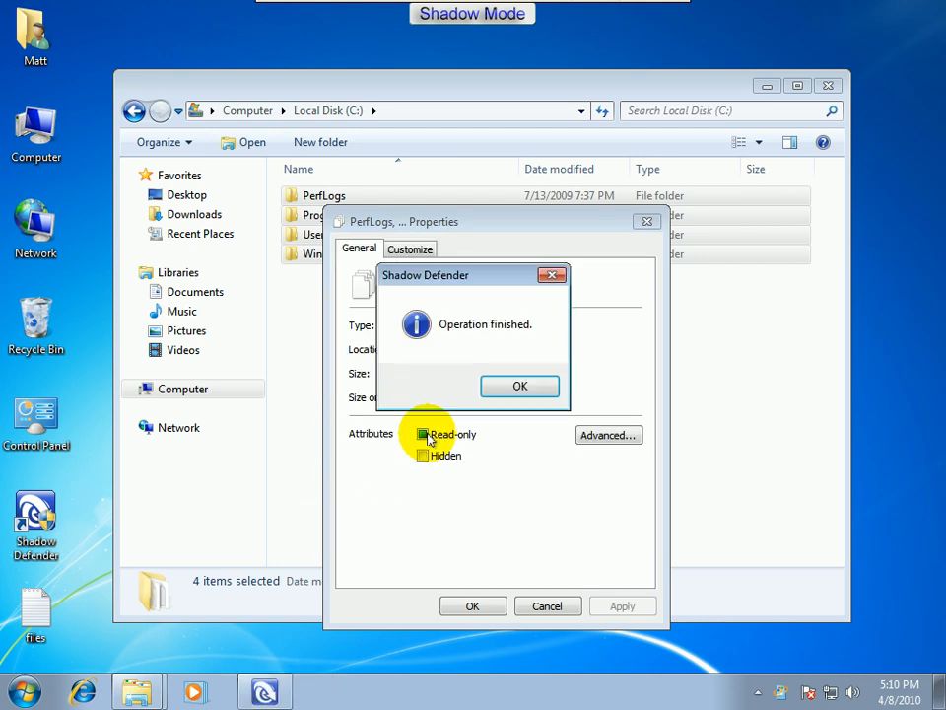
left_click(524, 387)
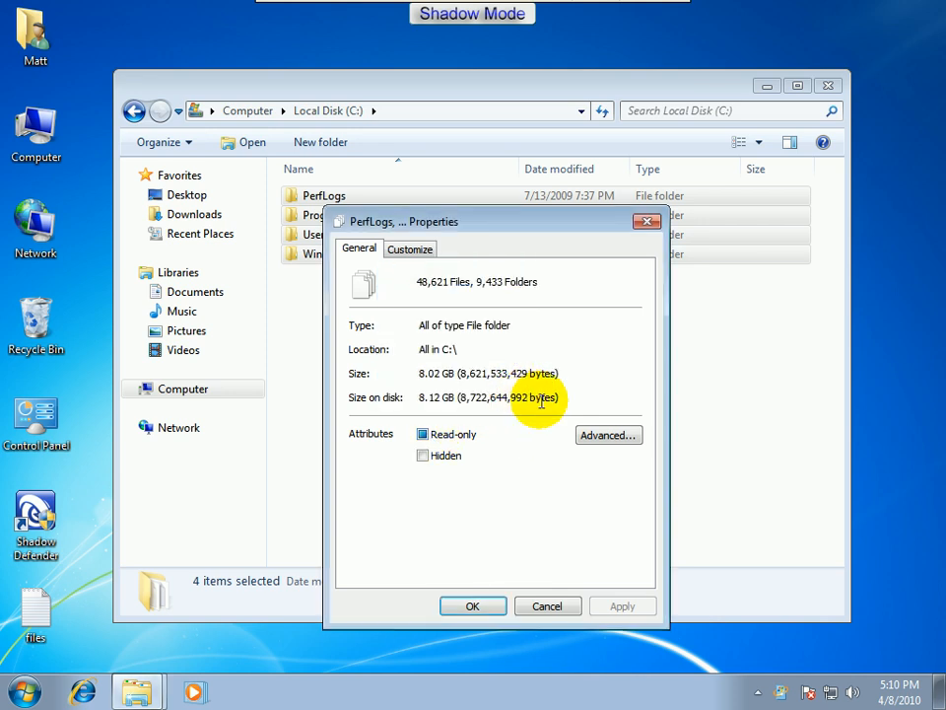
Reopen the files note to check its contents, and close it along with the folder properties and Local Disk (C:) windows
left_click(477, 606)
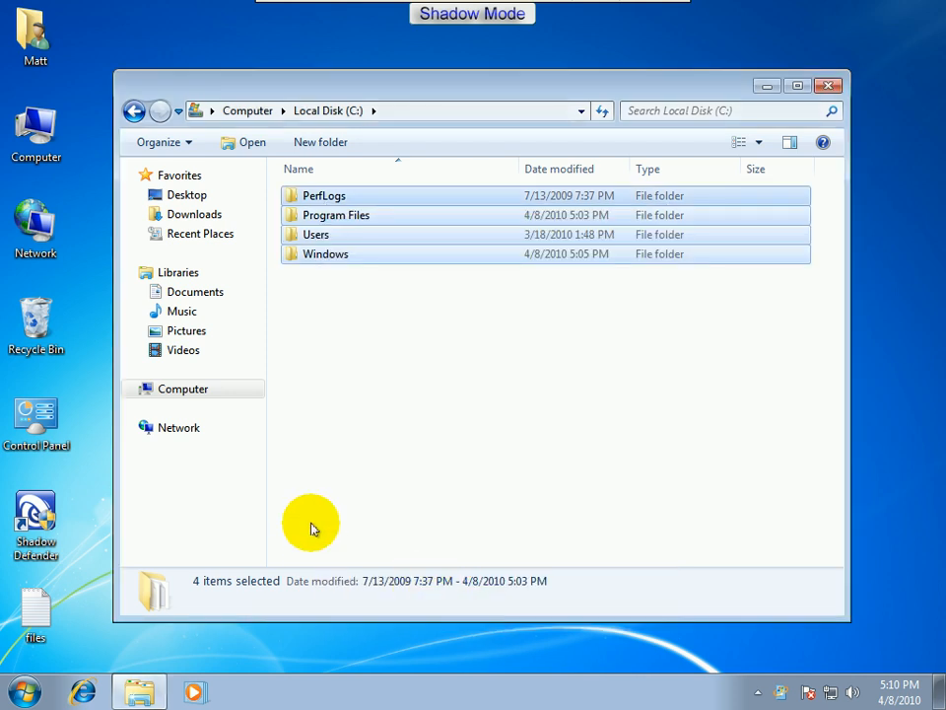
double_click(36, 607)
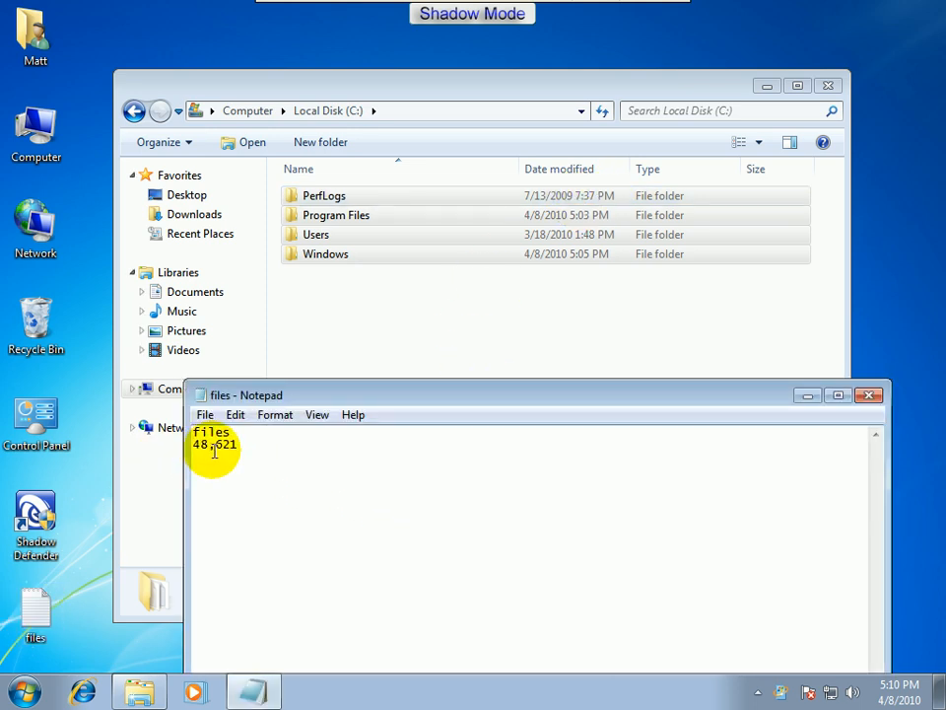
left_click(870, 395)
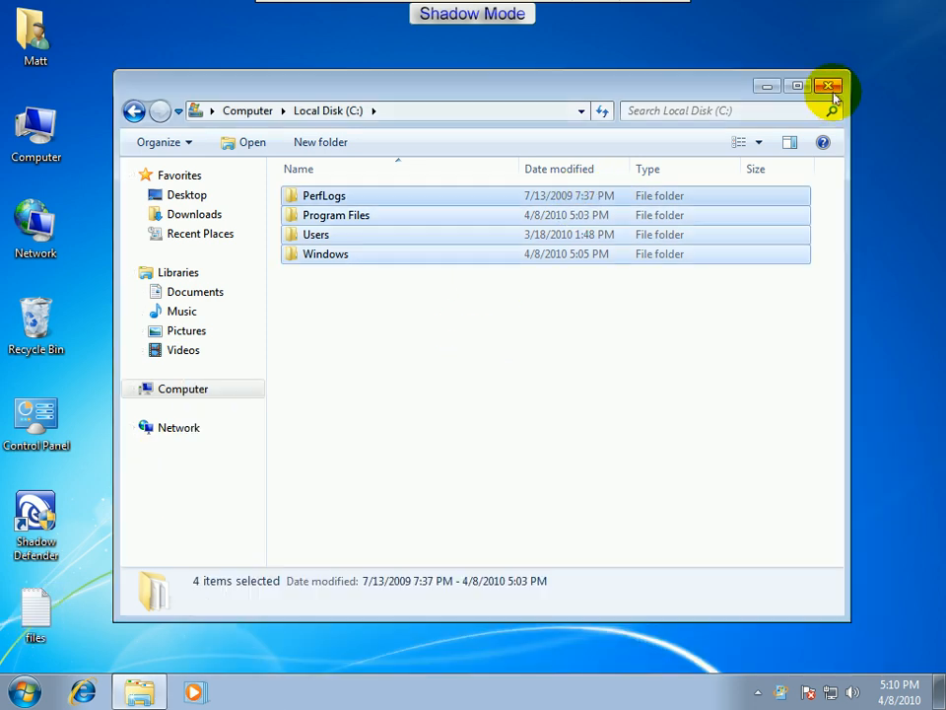
left_click(831, 89)
left_click(154, 545)
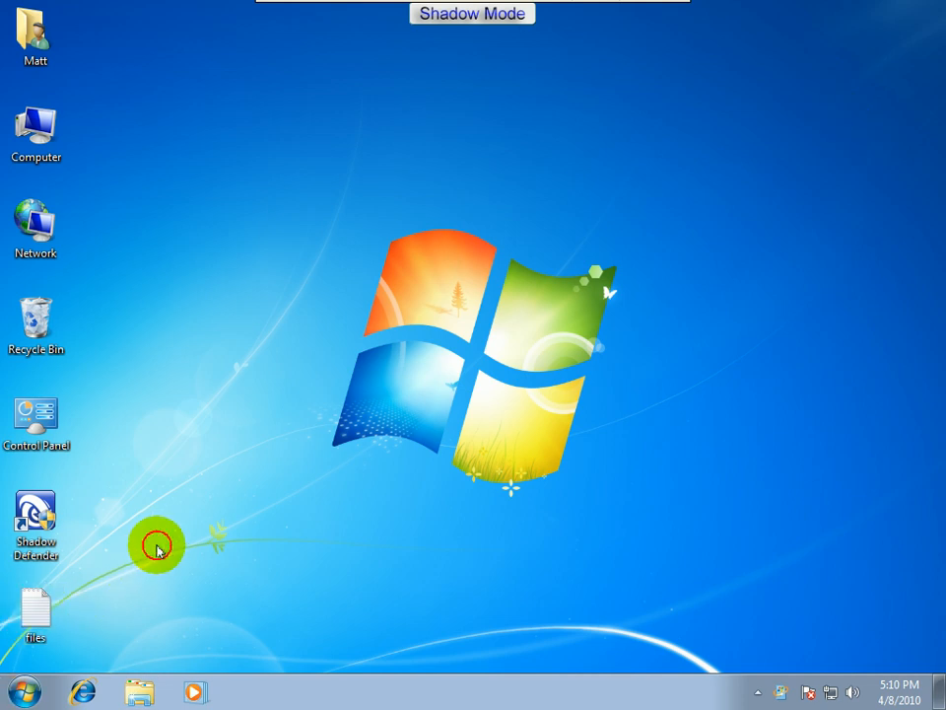
Launch Shadow Defender again, allow Defender.exe to make changes, and postpone the trial registration
left_click(23, 692)
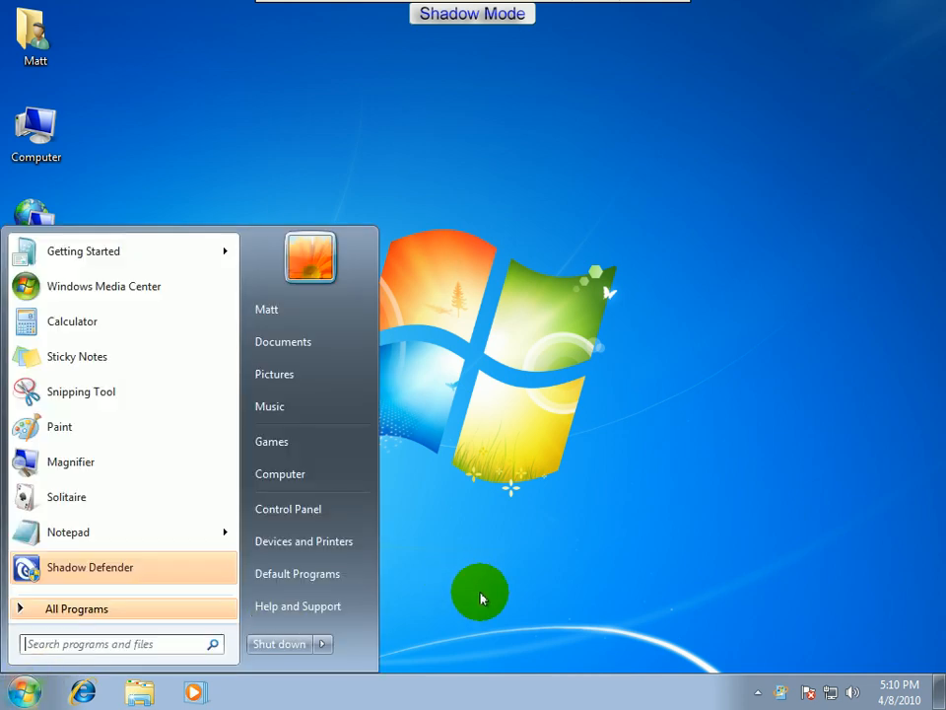
left_click(117, 572)
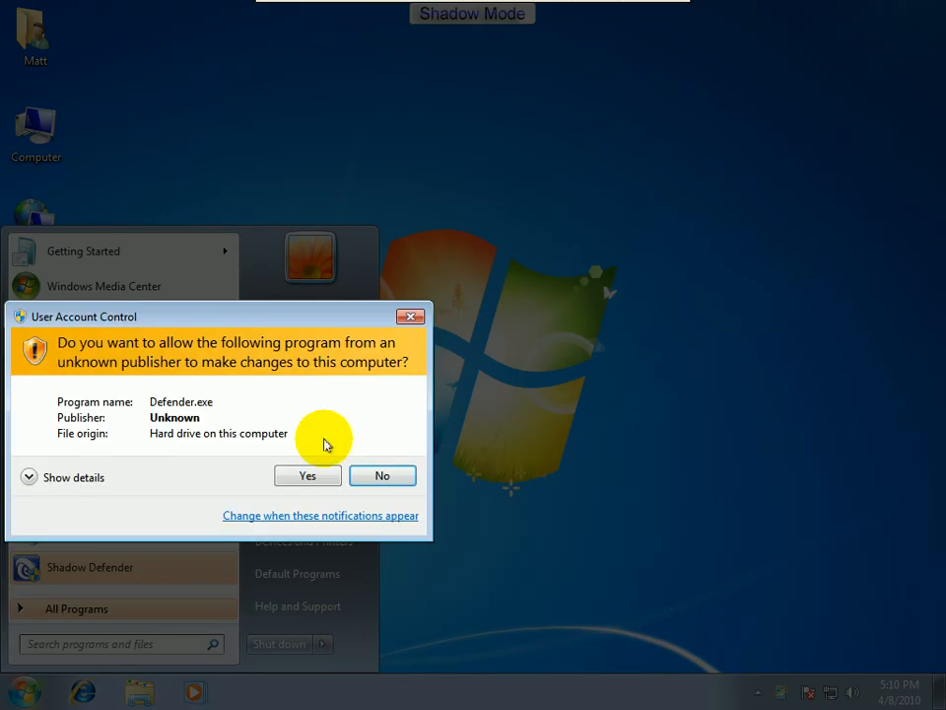
left_click(323, 477)
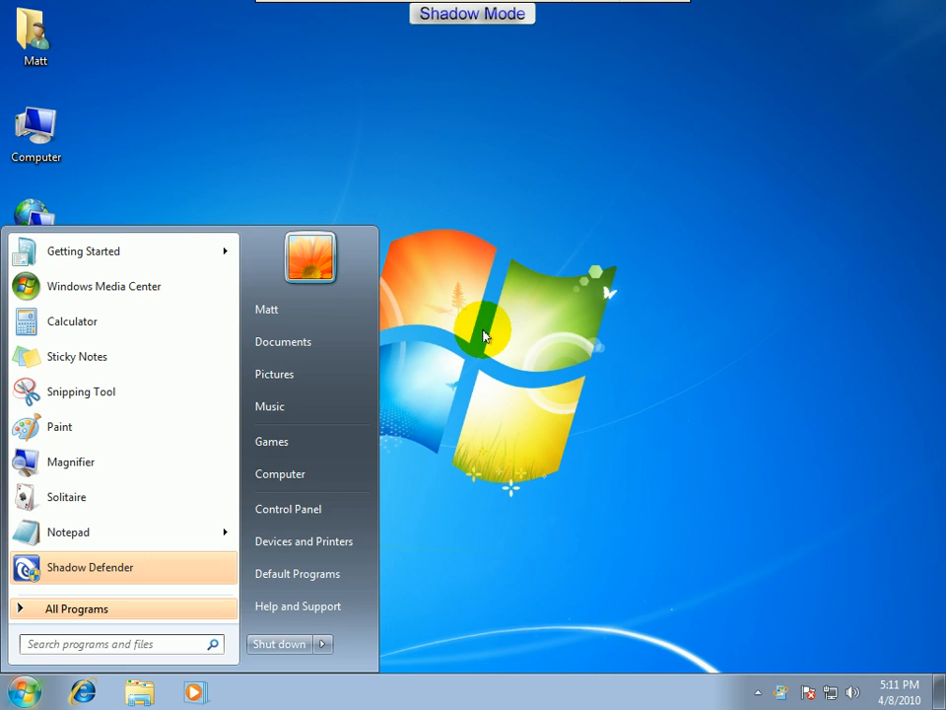
left_click(99, 568)
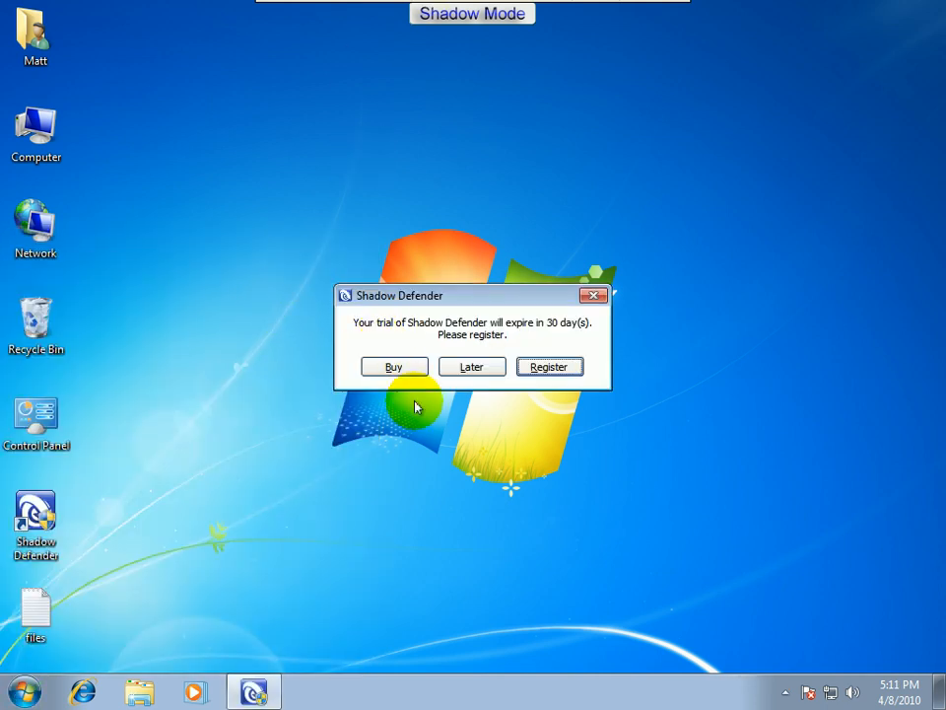
left_click(469, 366)
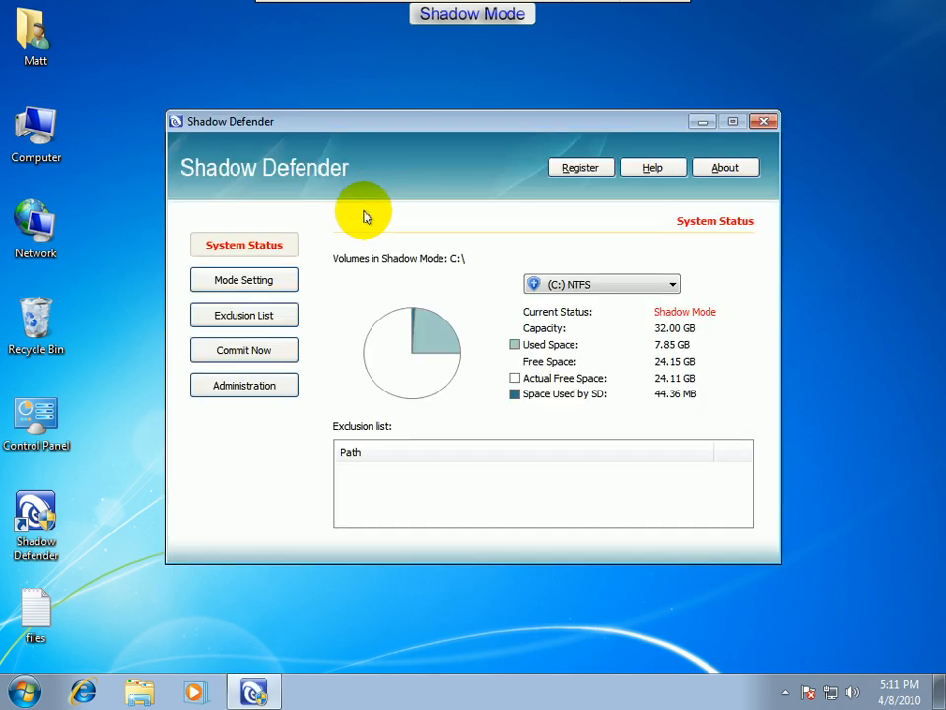
Schedule volume C: in the mode settings to Enter Shadow Mode on Boot
left_click(243, 279)
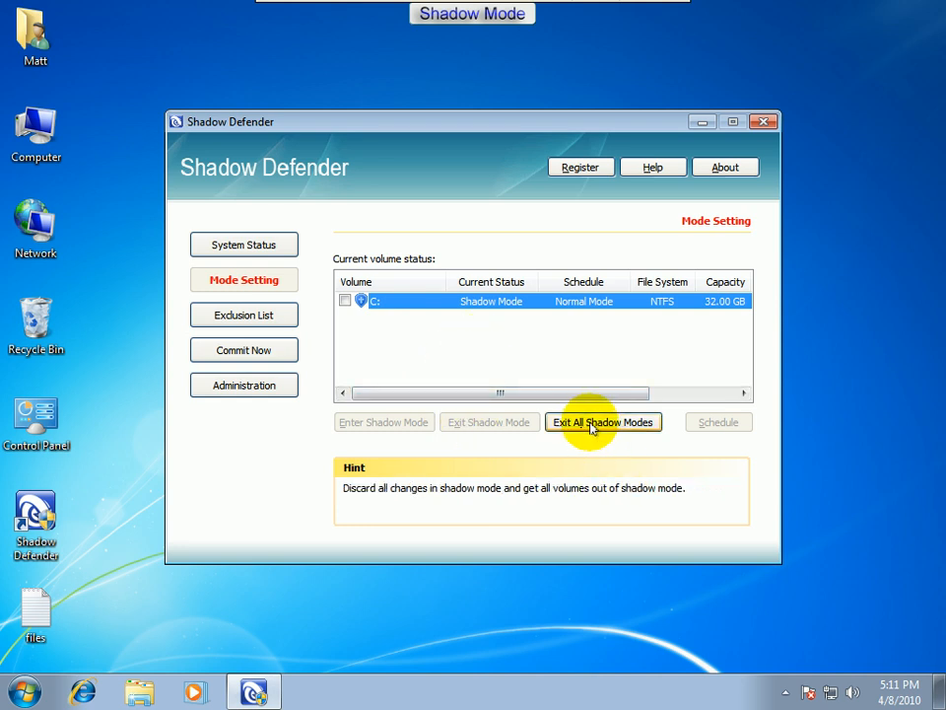
left_click(344, 301)
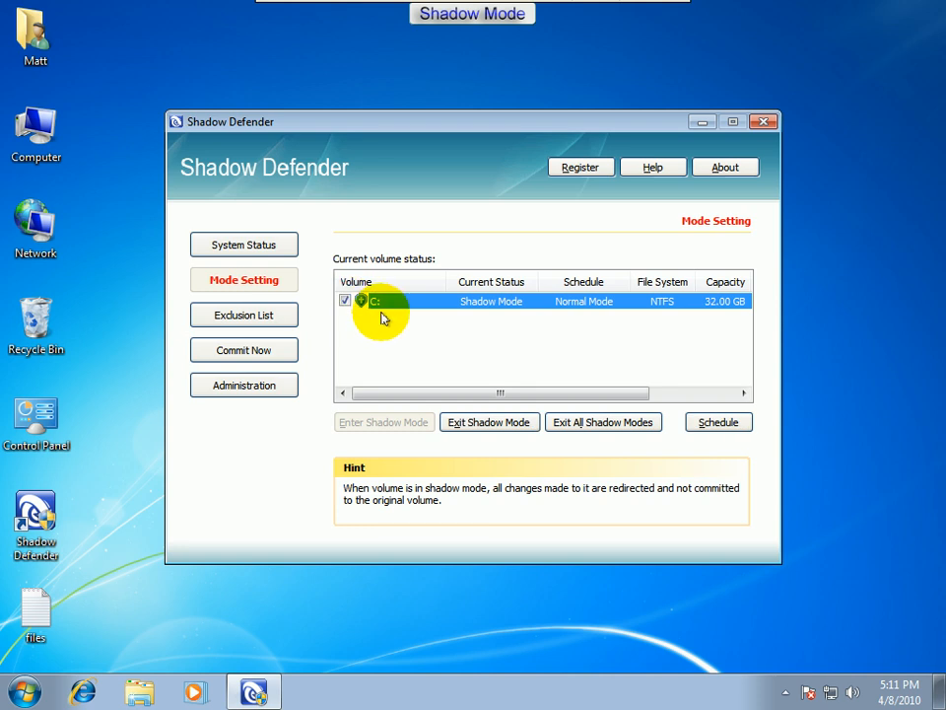
left_click(726, 424)
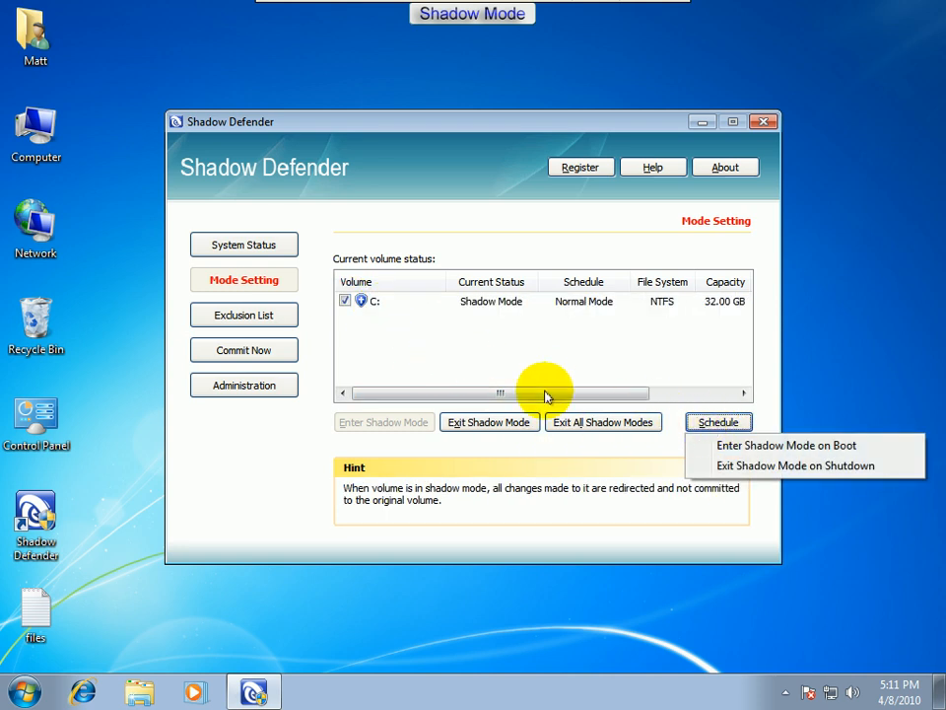
left_click(747, 451)
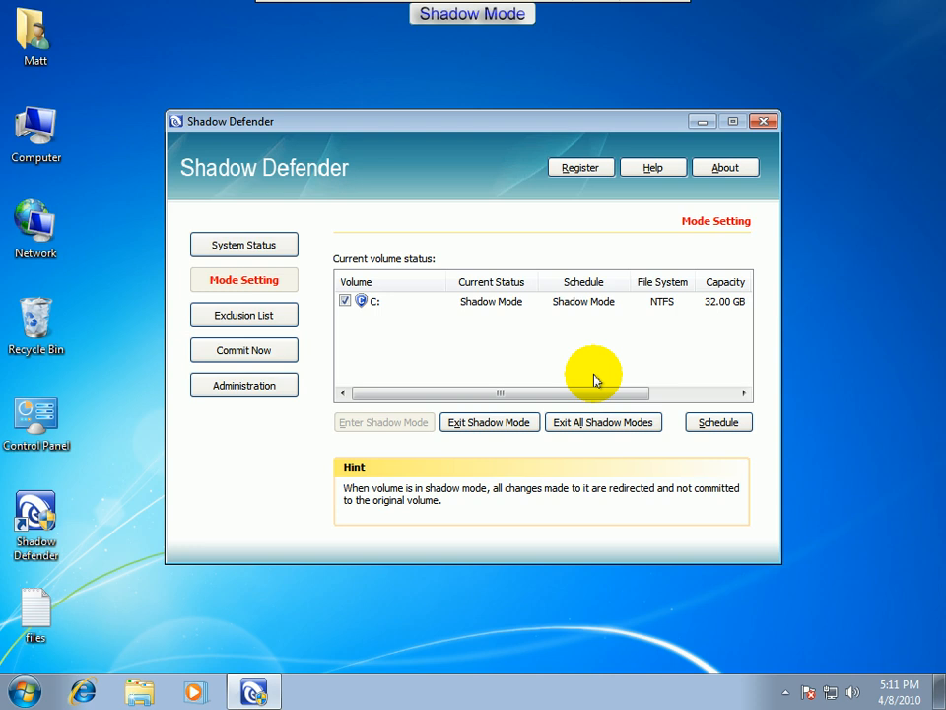
left_click_drag(575, 389, 412, 331)
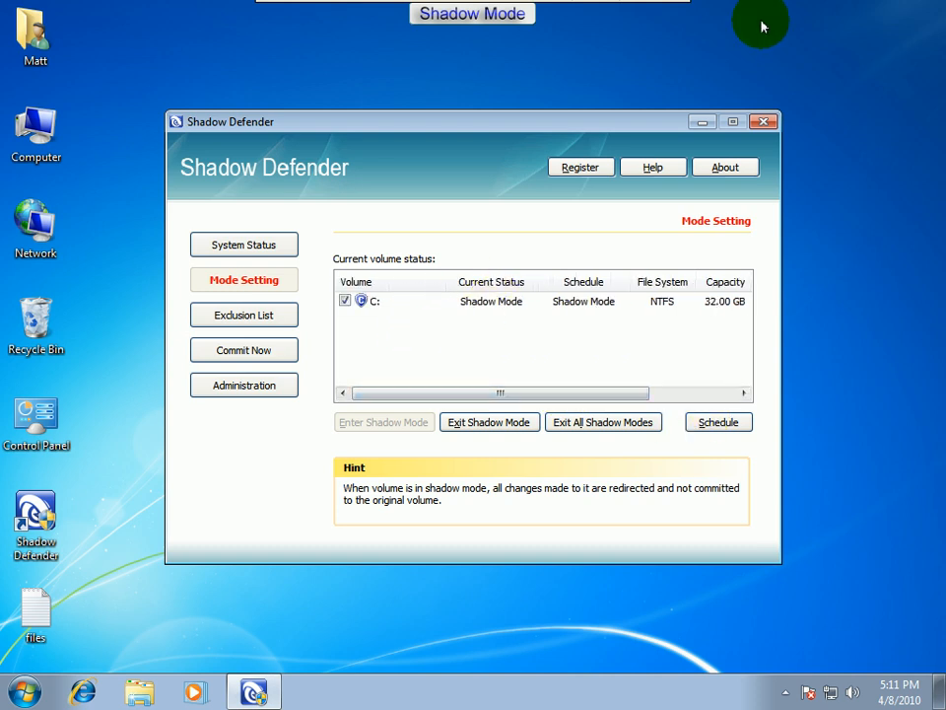
Close the Shadow Defender window
left_click(765, 123)
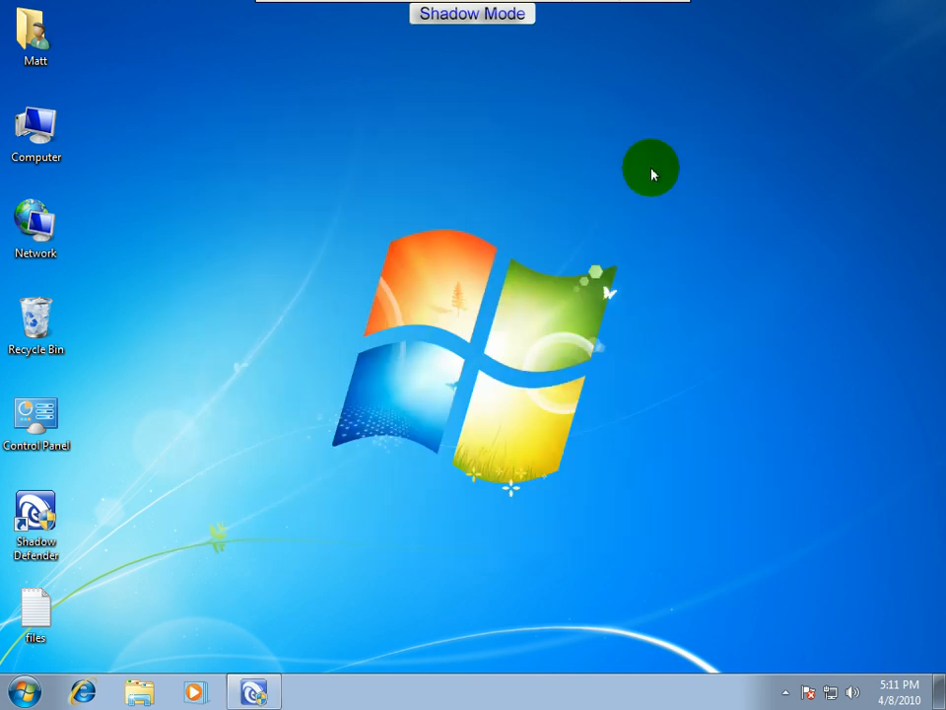
left_click(18, 692)
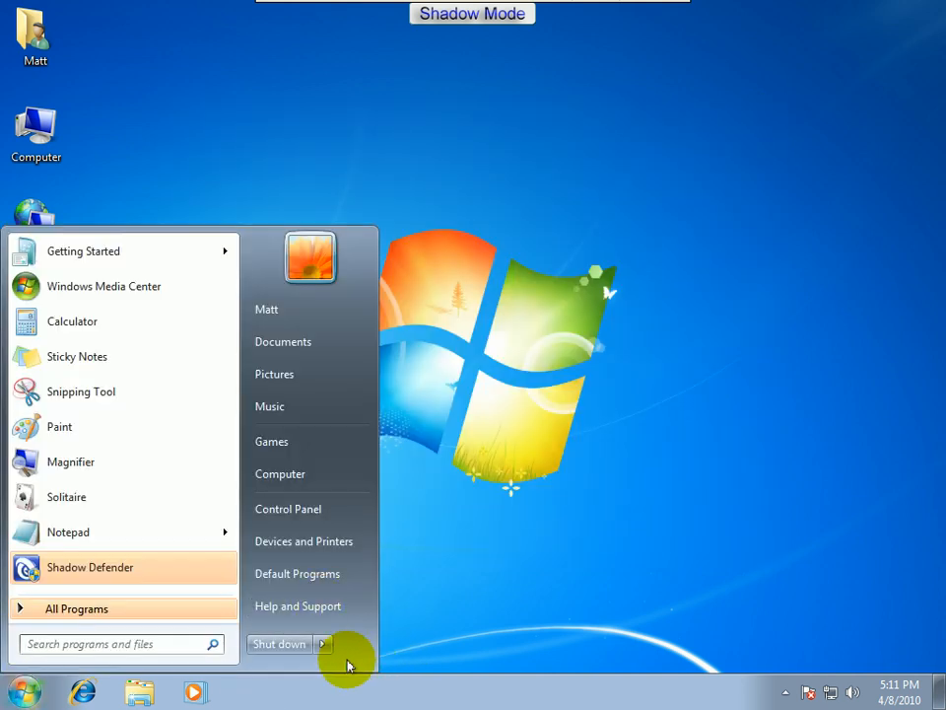
mouse_move(324, 646)
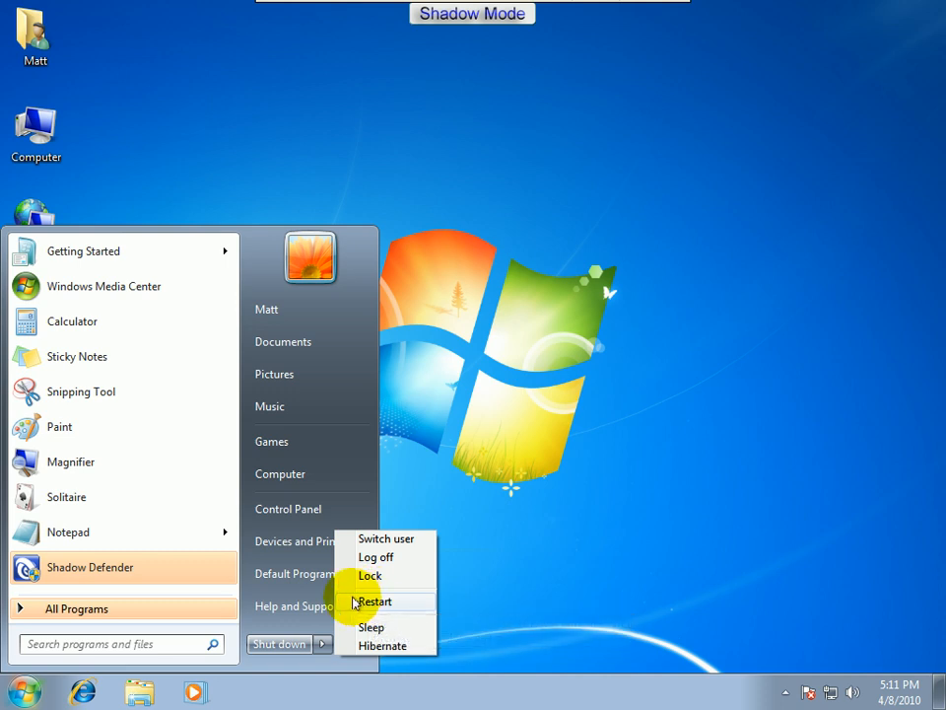
left_click(276, 67)
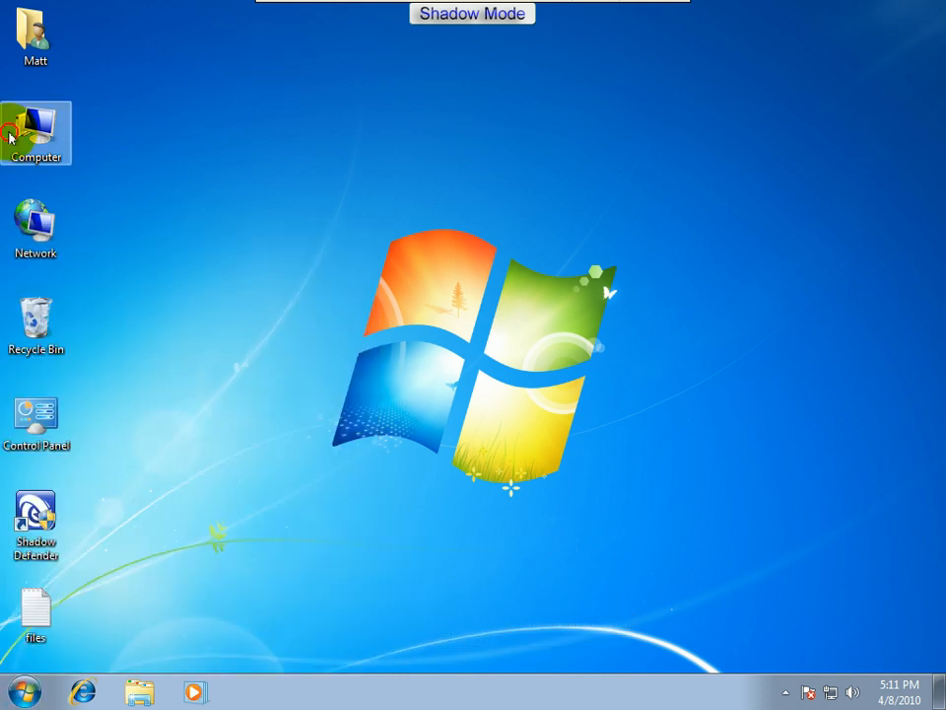
Open Internet Explorer and go to google.com
left_click(83, 690)
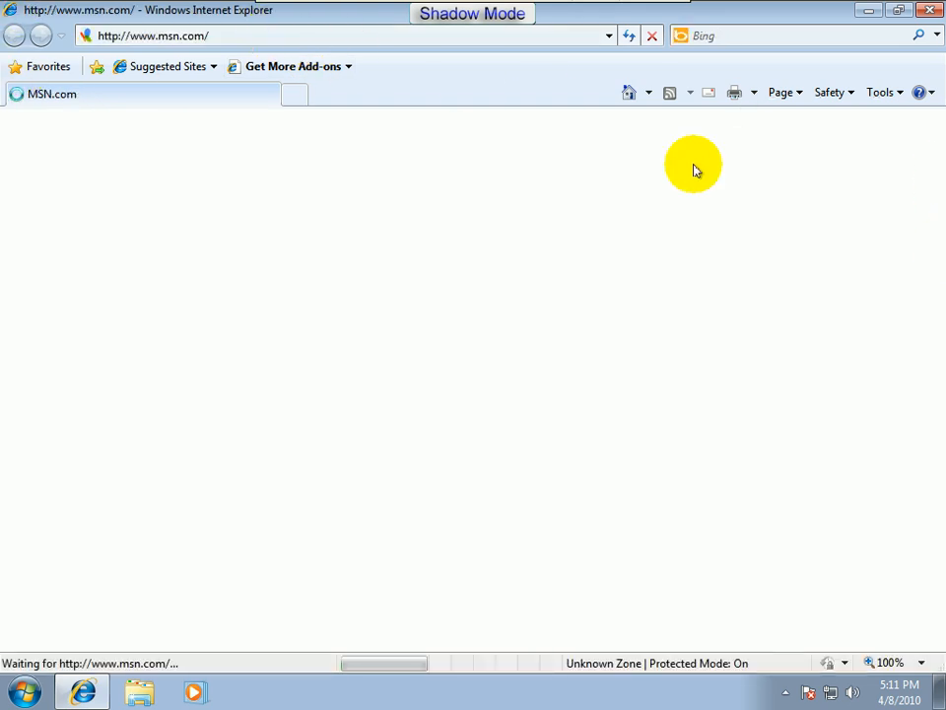
left_click(281, 36)
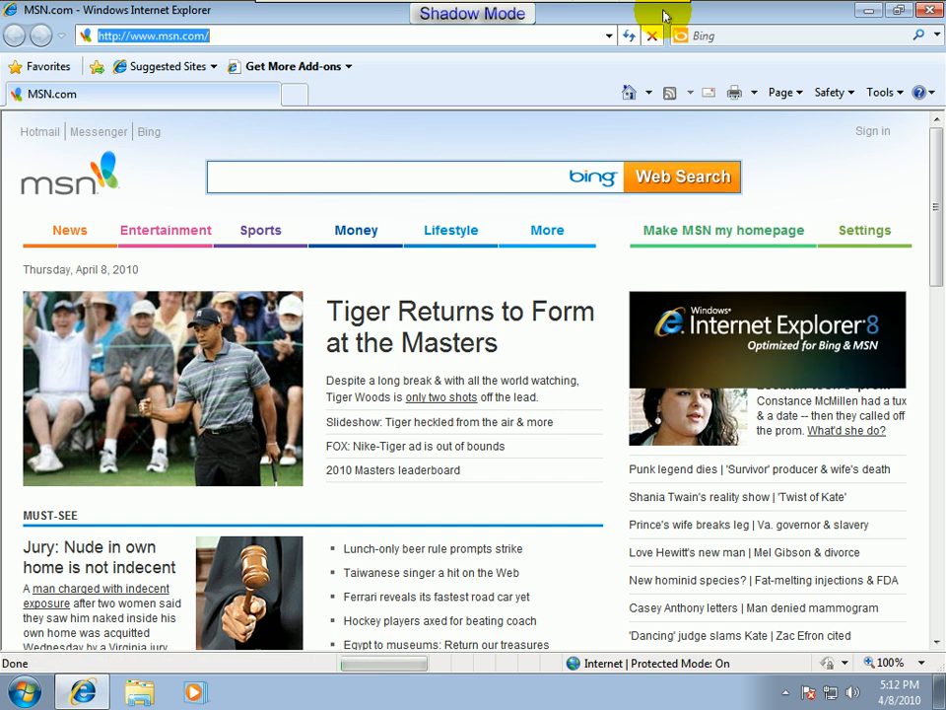
type("mal")
key("BackSpace")
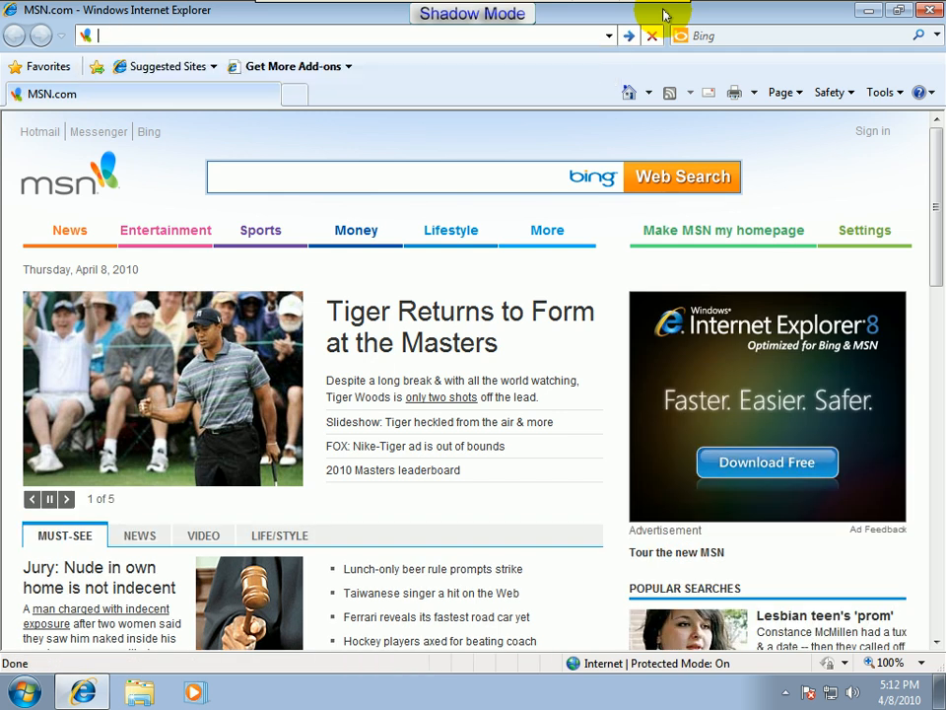
type("google.co")
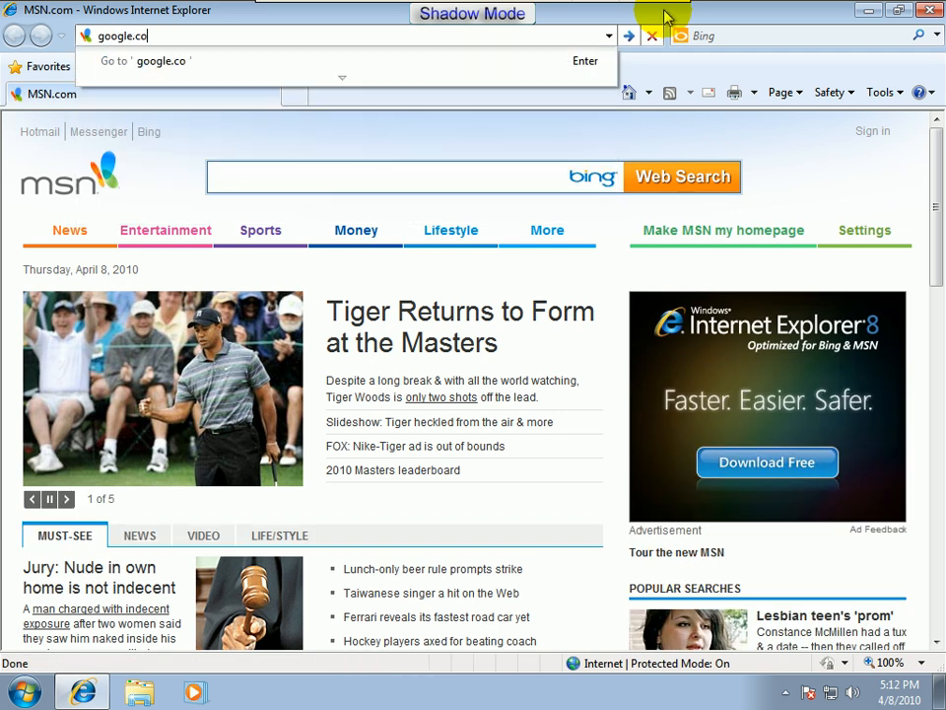
type("m")
key("Return")
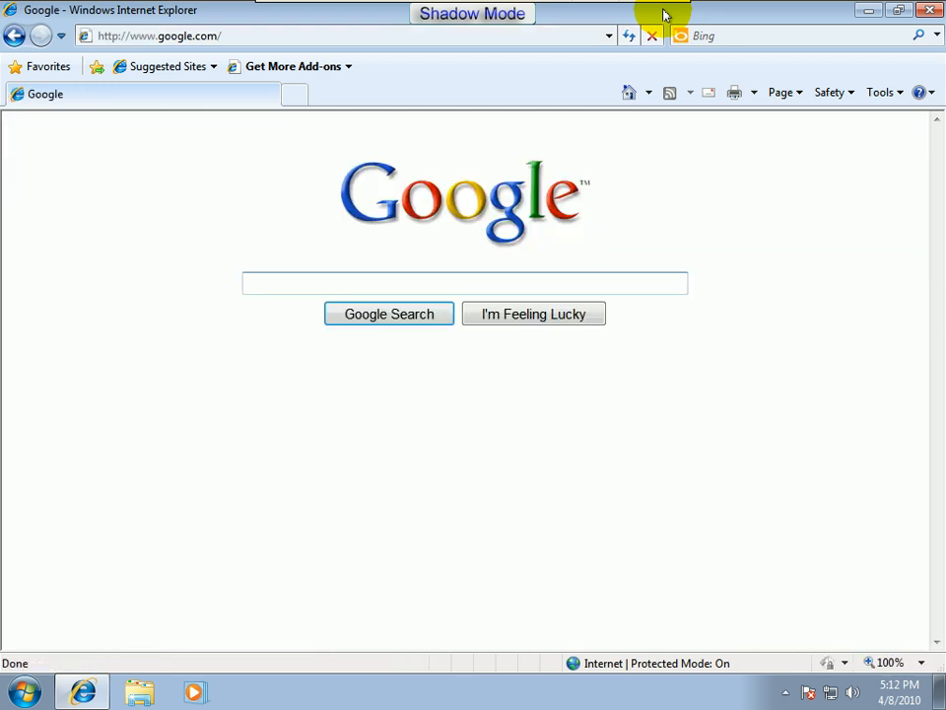
Search Google for "malware domain list" and open the Malware Domain List result from malwaredomainlist.com/mdl.php
type("malware")
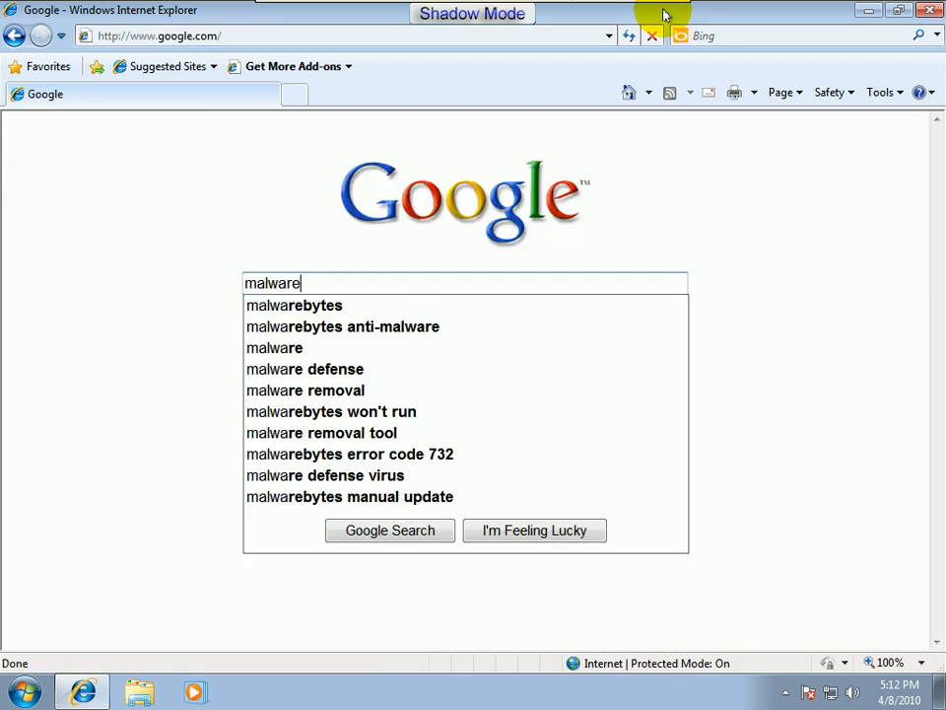
type(" domain list")
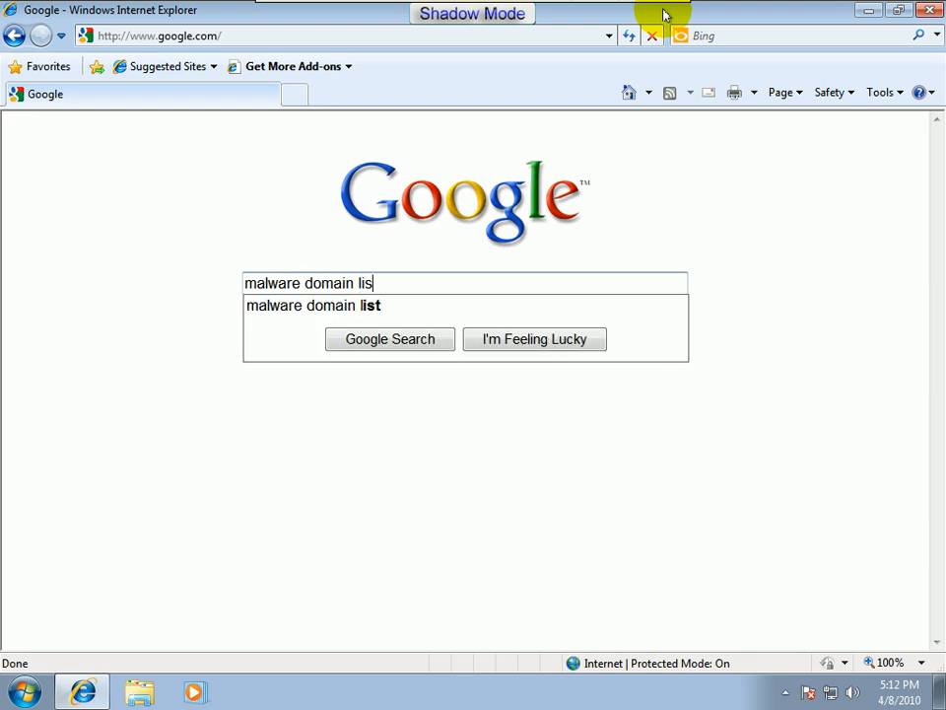
key("Return")
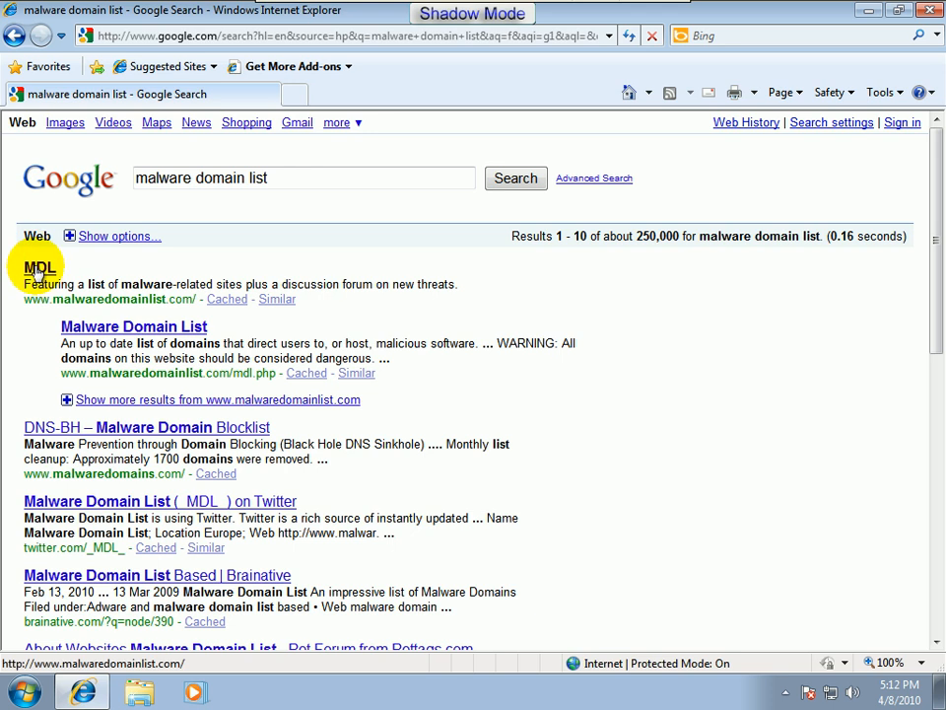
left_click(128, 327)
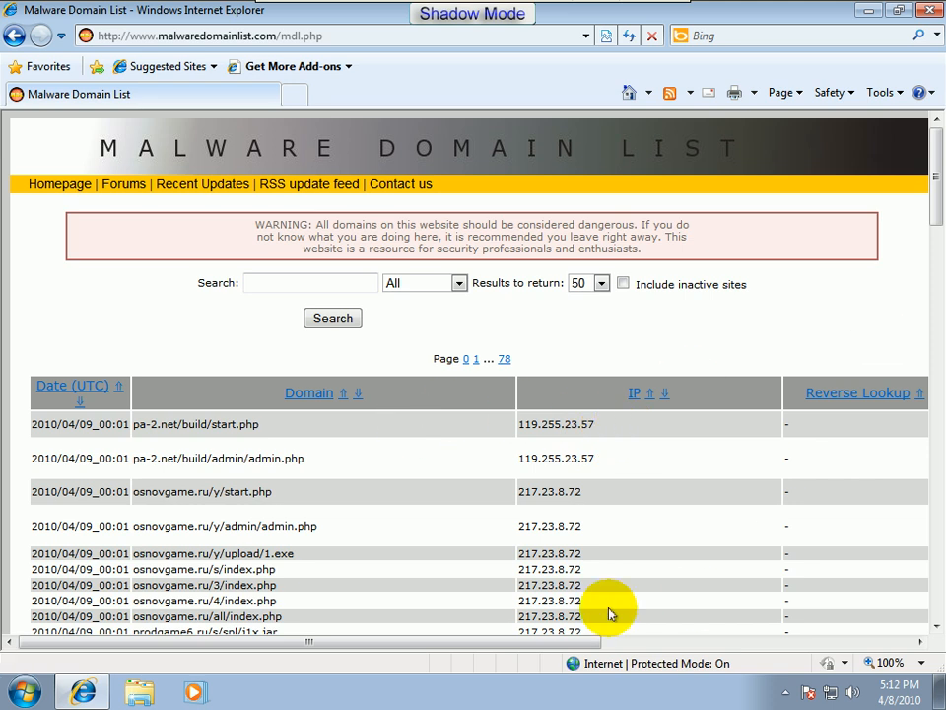
Examine the Description column of the Malware Domain List entries for a suitable malware sample to test
left_click_drag(514, 647, 713, 647)
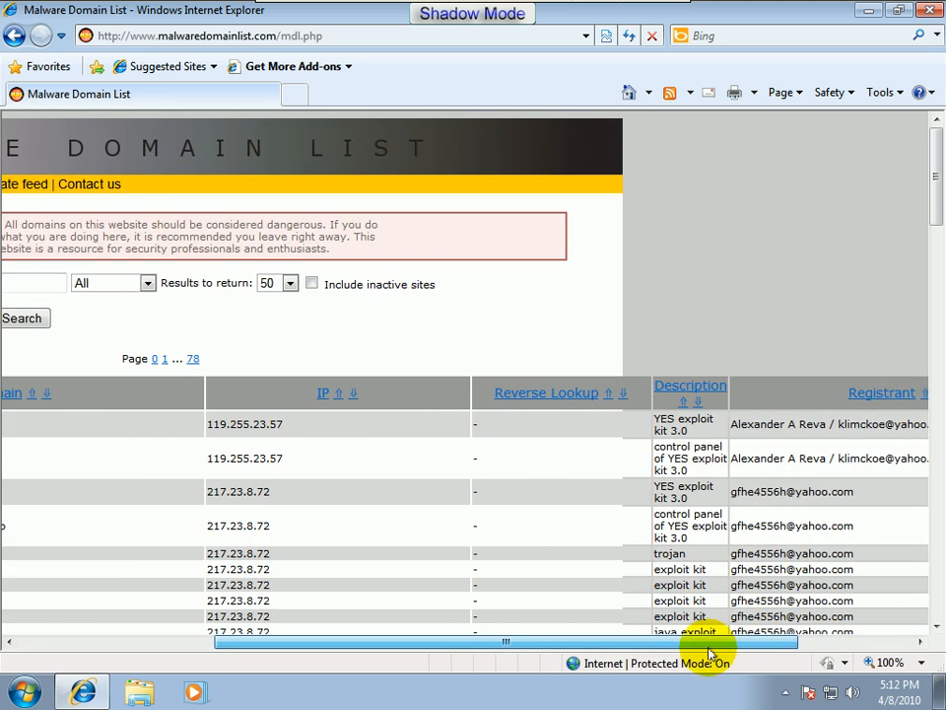
left_click_drag(624, 643, 680, 643)
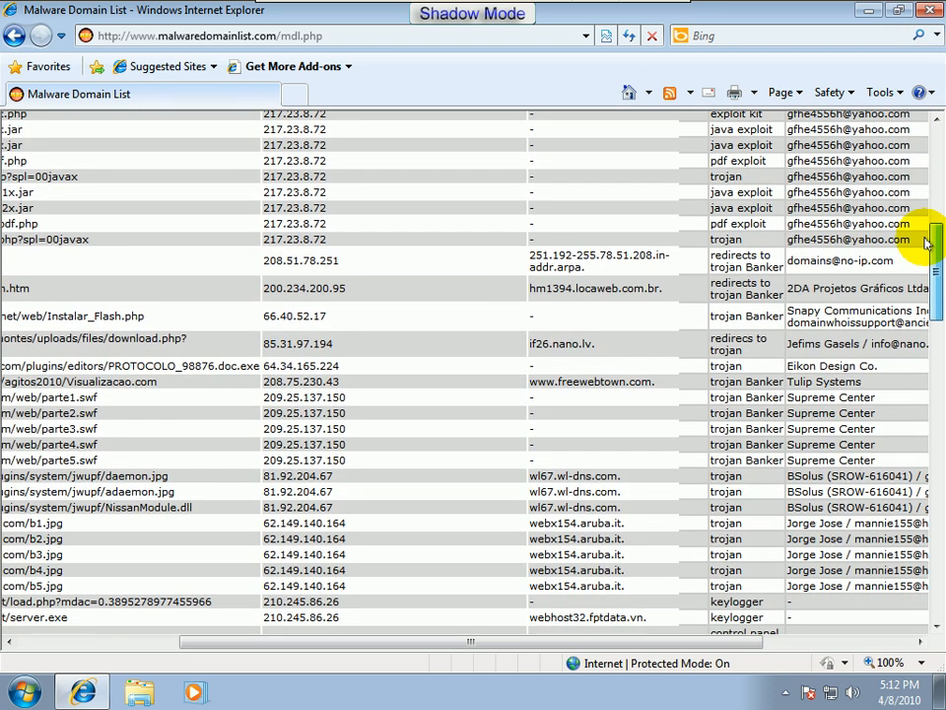
scroll(898, 258, "down", 4)
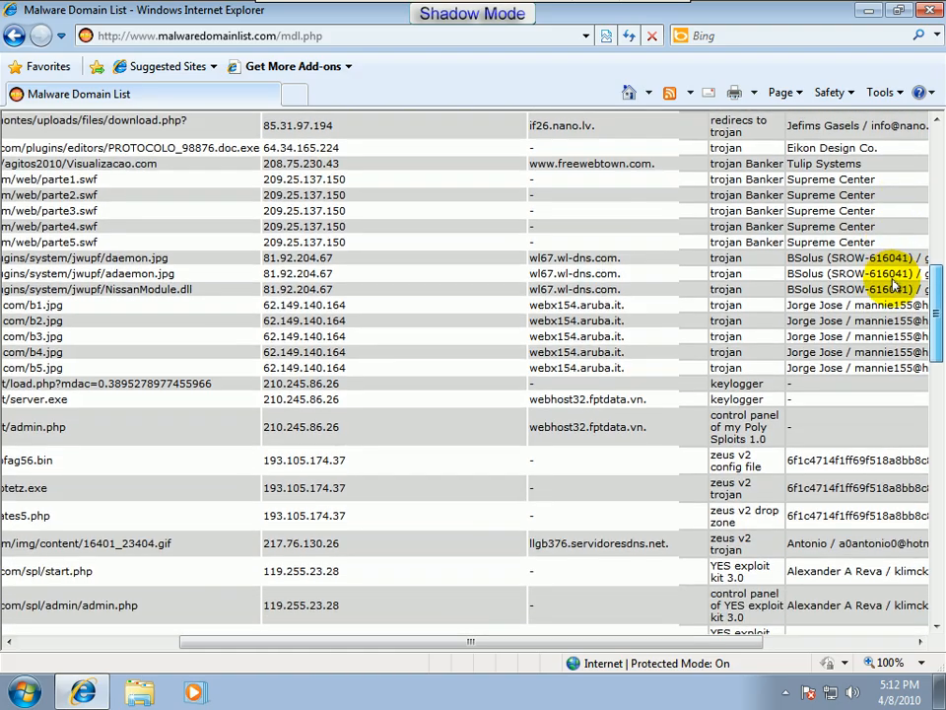
scroll(890, 288, "down", 4)
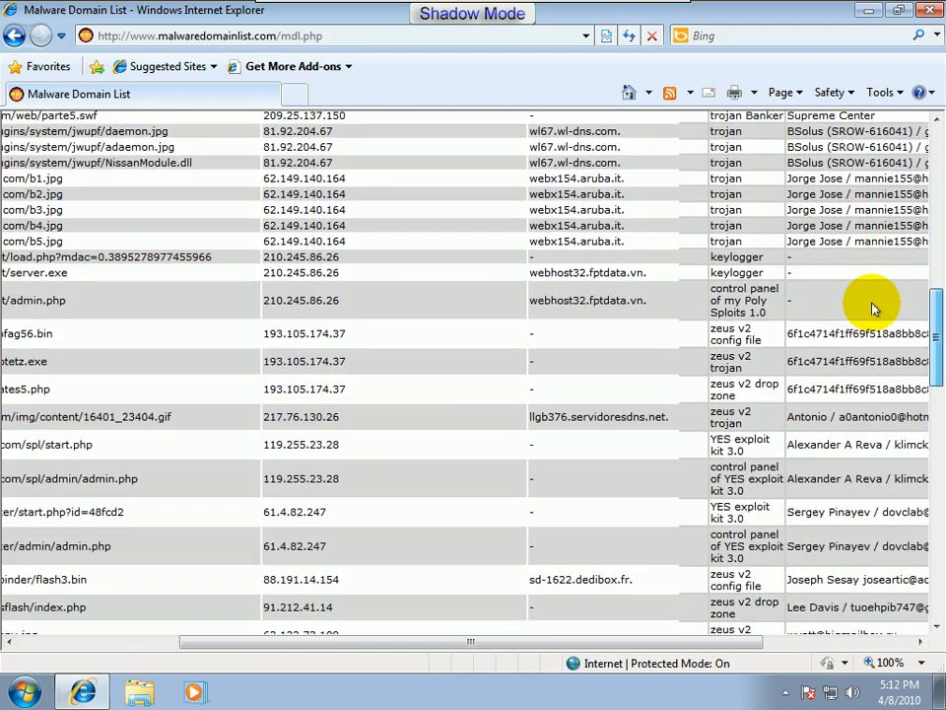
scroll(865, 316, "down", 4)
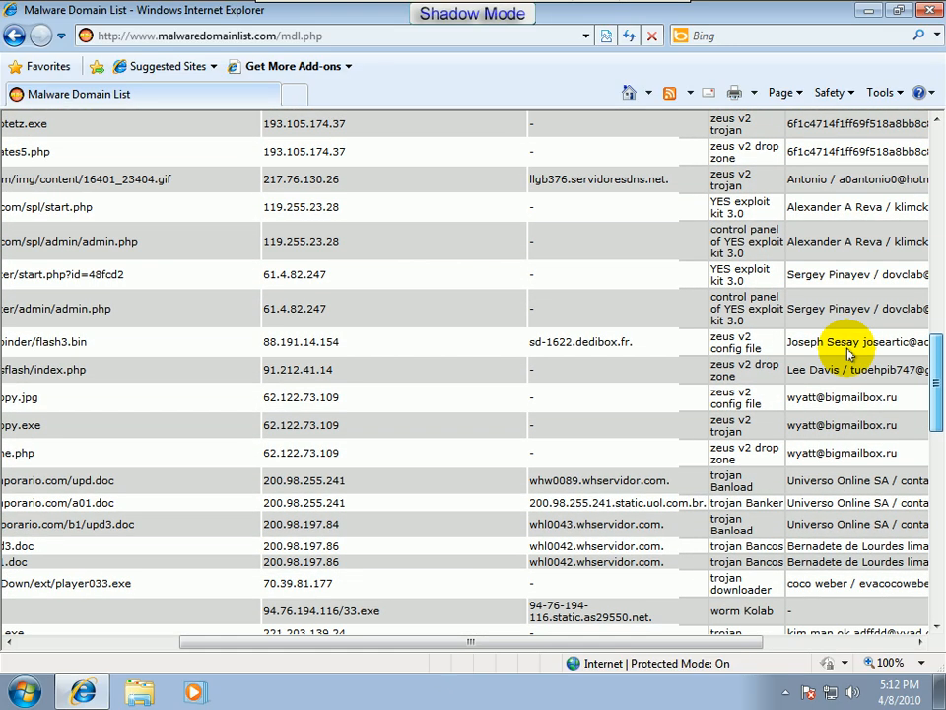
scroll(842, 360, "down", 3)
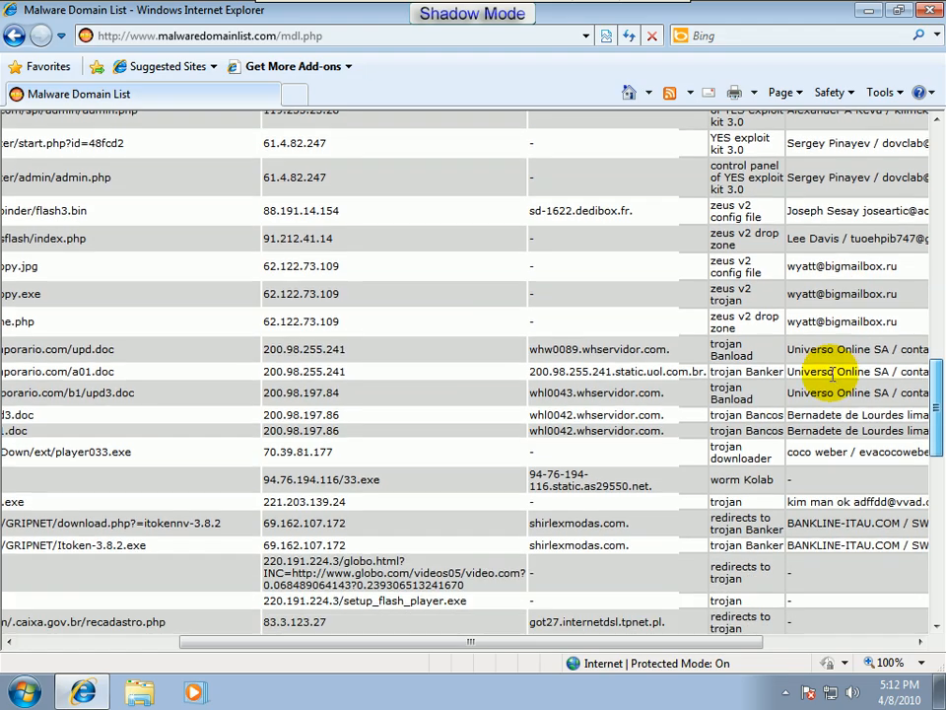
scroll(823, 394, "down", 5)
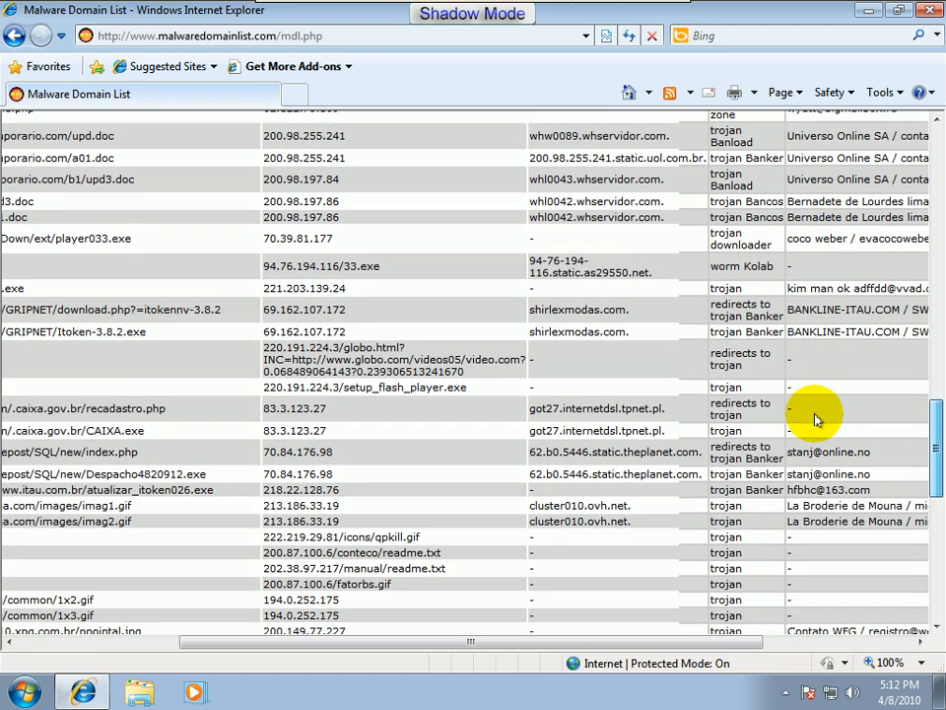
scroll(810, 451, "down", 6)
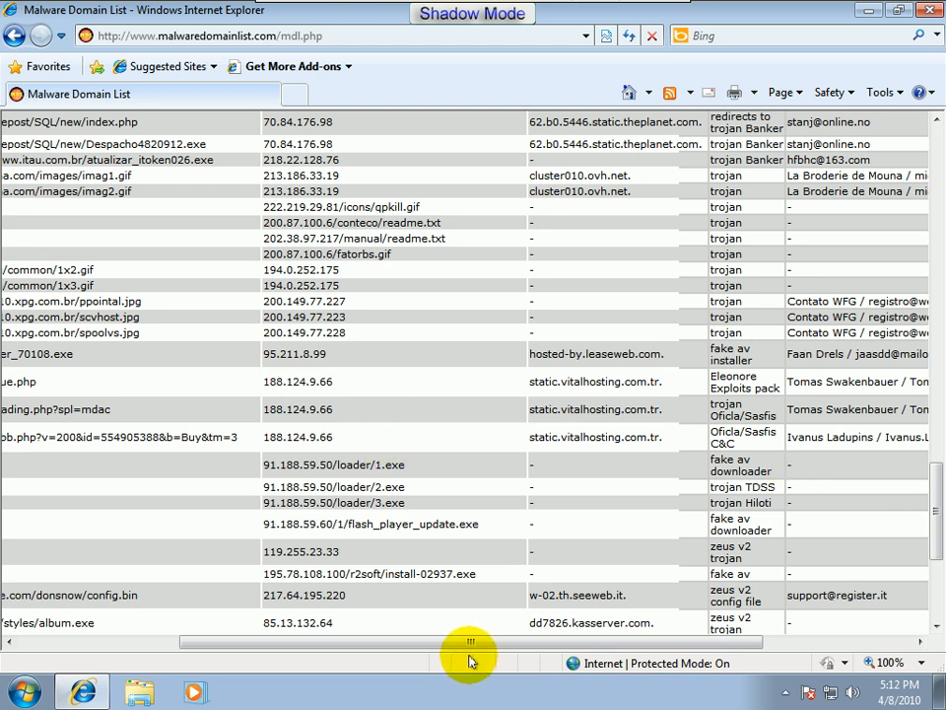
Copy the address bitnoora.com/hh/installer_70108.exe from the Domain column of the fake av installer entry
left_click_drag(470, 642, 252, 616)
left_click(162, 379, "shift")
left_click_drag(163, 373, 143, 363)
key("ctrl+c")
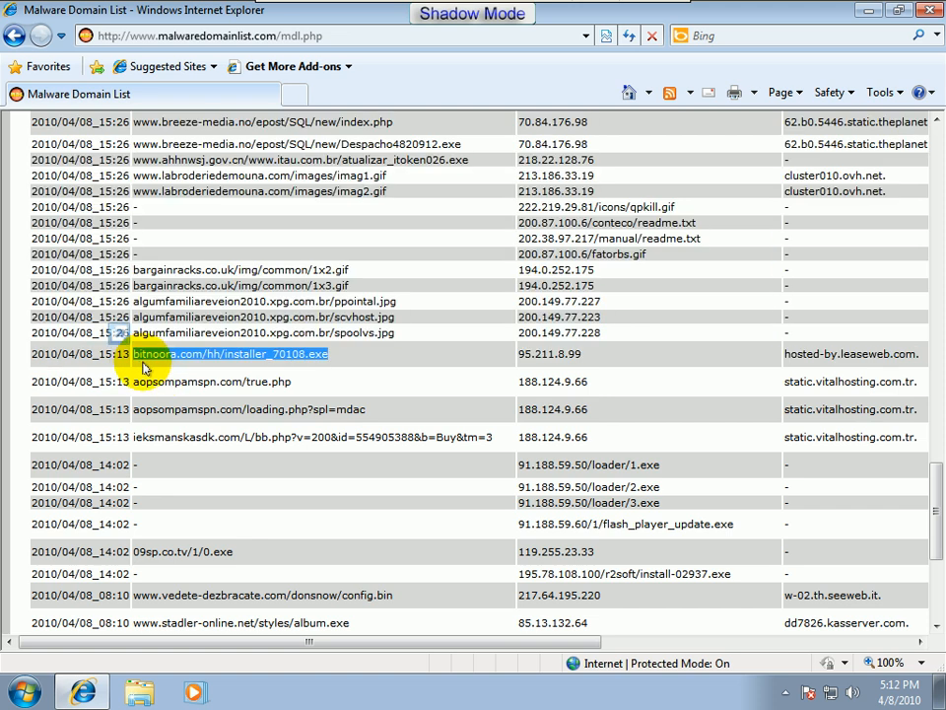
Load the copied installer address in a new tab, run installer_70108.exe through the security prompts, and minimize the browser
left_click(293, 96)
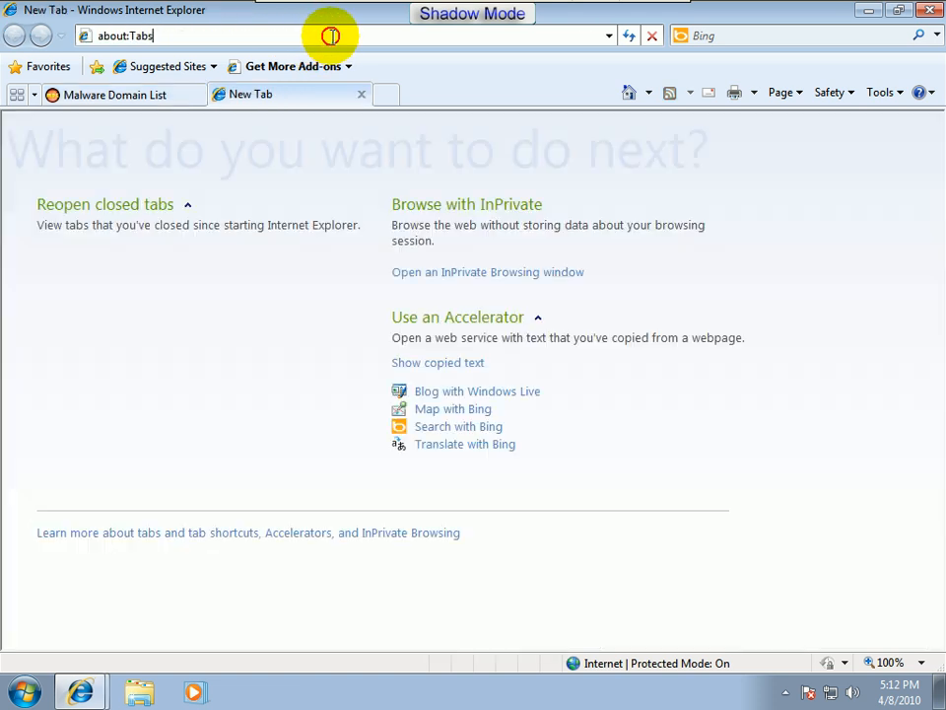
key("ctrl+v")
key("Return")
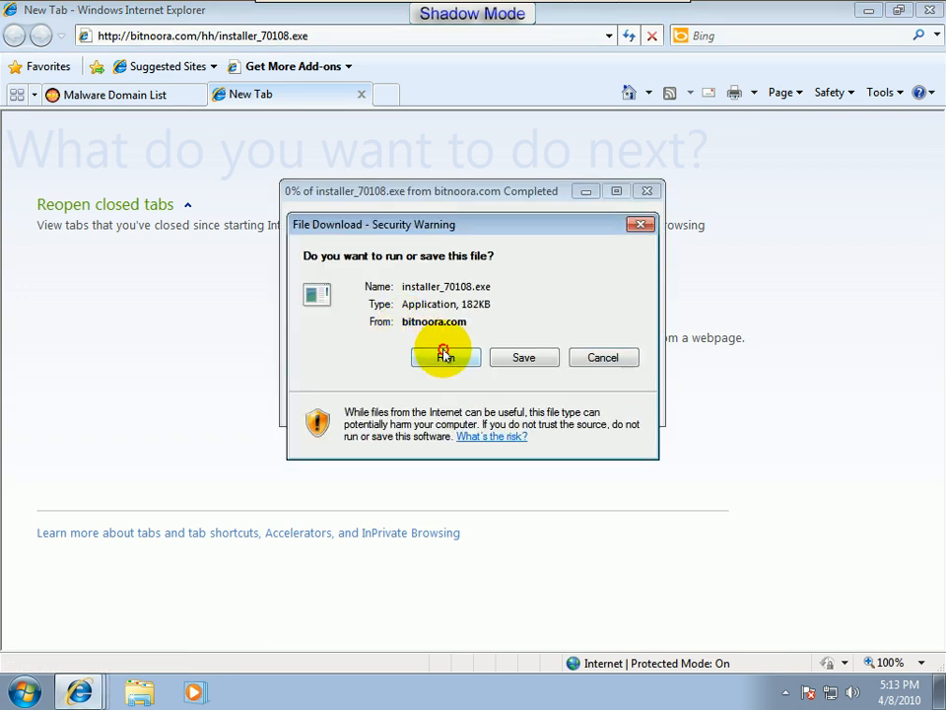
left_click(444, 357)
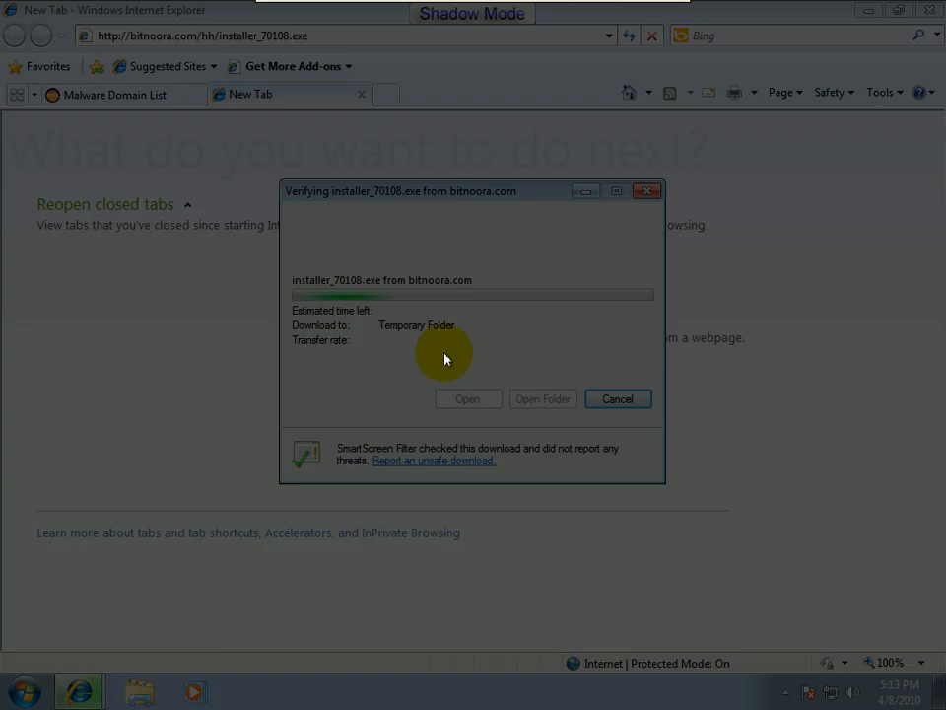
left_click(543, 360)
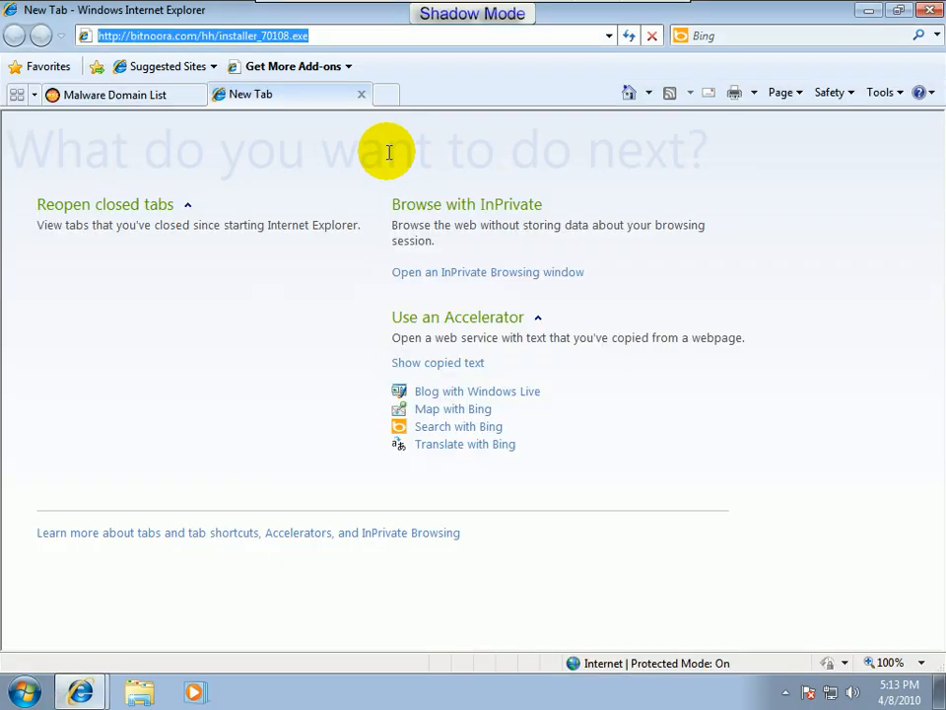
left_click(871, 10)
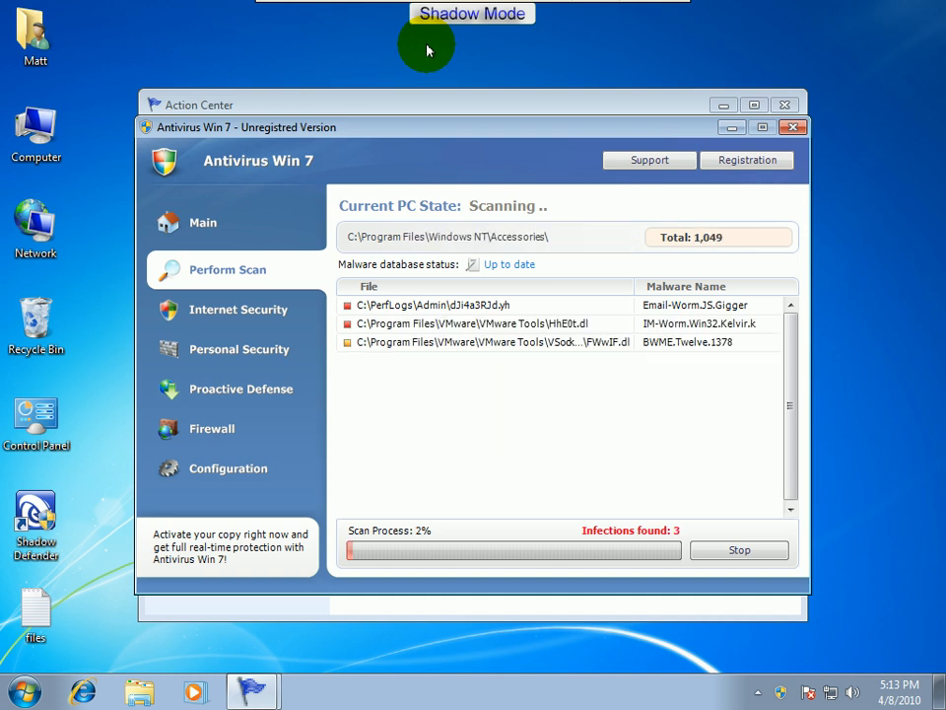
Close the Antivirus Win 7 scan window and follow Action Center's Turn on now option to the full version purchase page
left_click(791, 126)
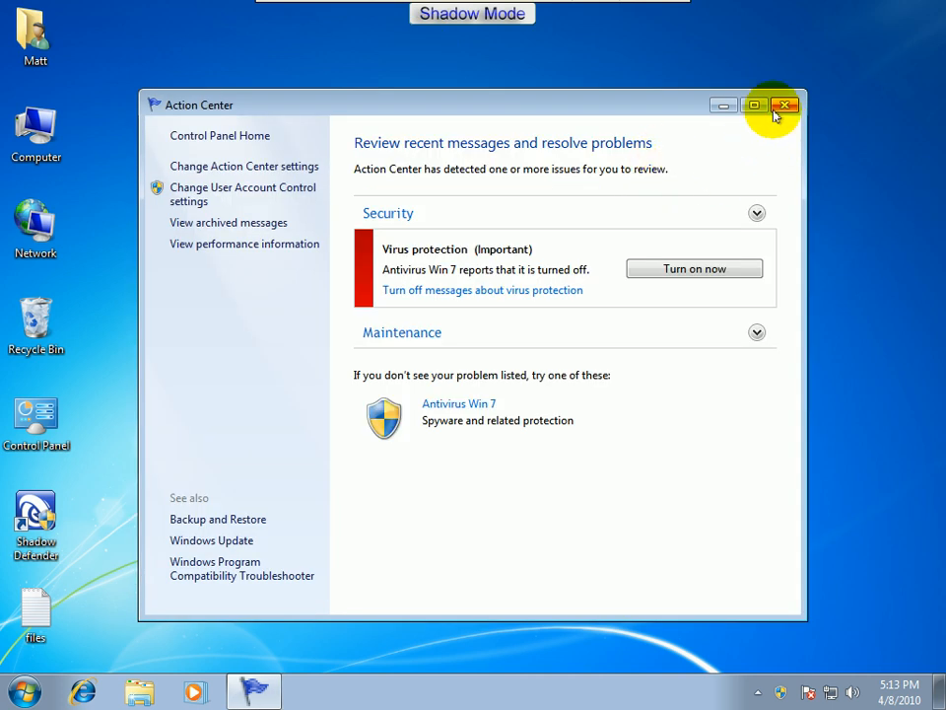
left_click(709, 274)
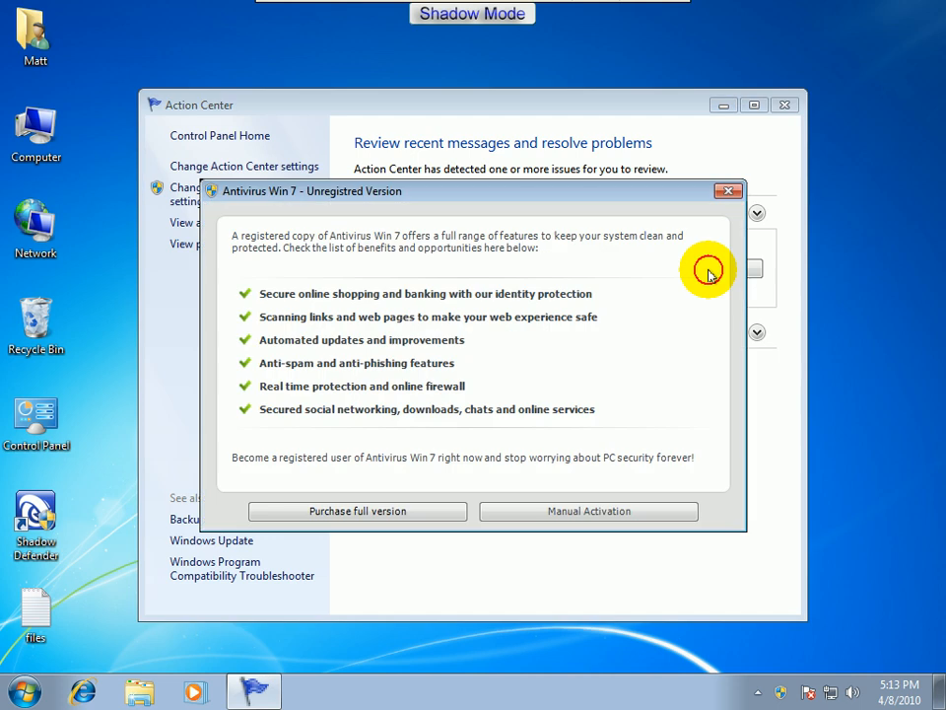
left_click(328, 505)
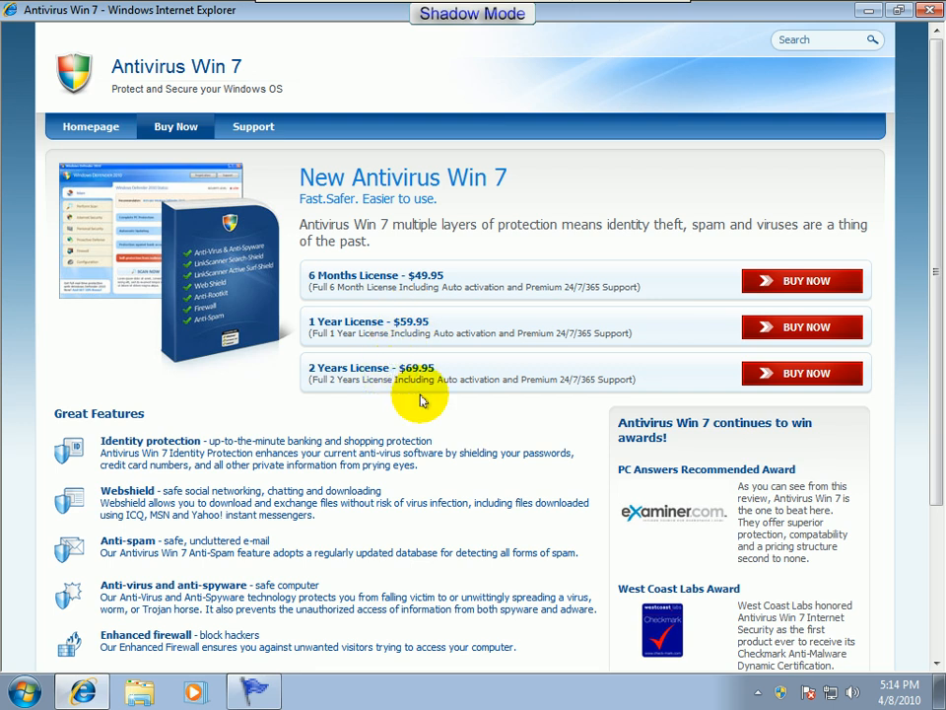
Look through the Antivirus Win 7 purchase page from start to end, and close it
left_click_drag(927, 351, 929, 560)
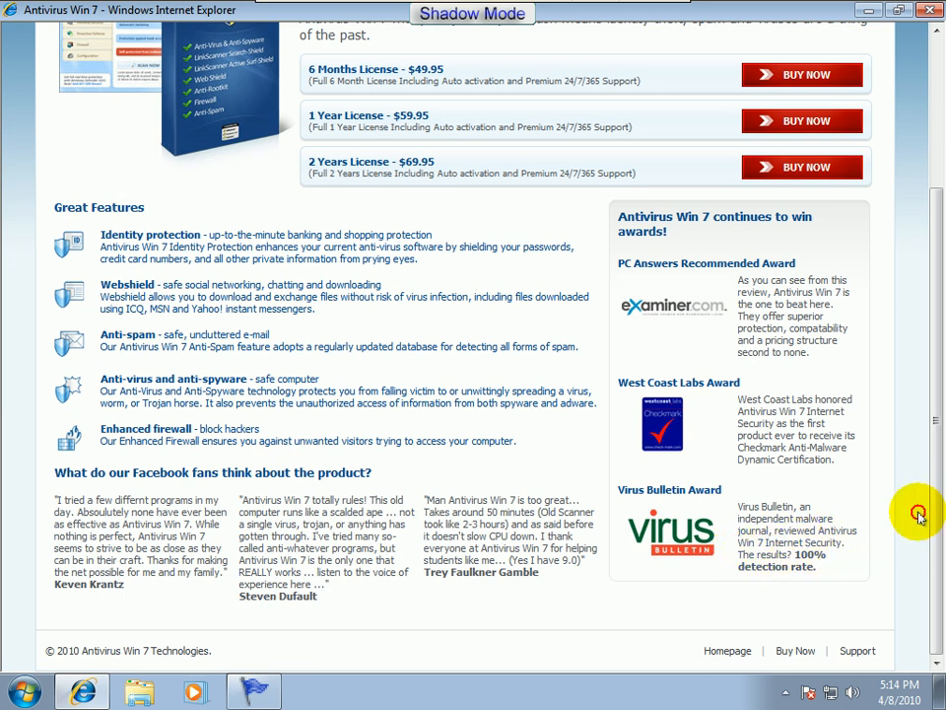
left_click_drag(932, 501, 934, 30)
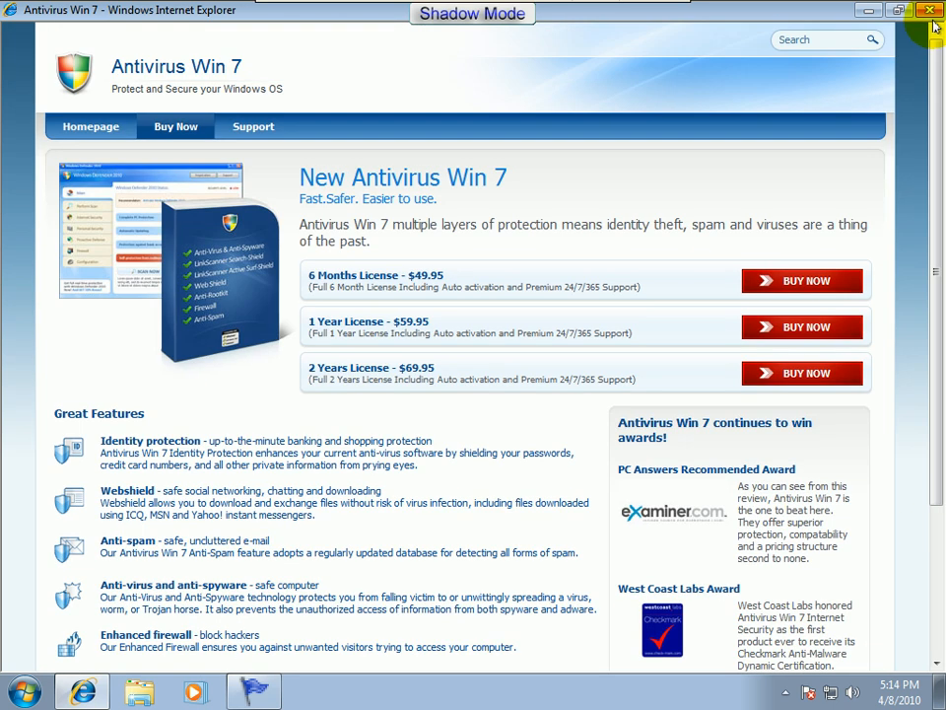
left_click(941, 10)
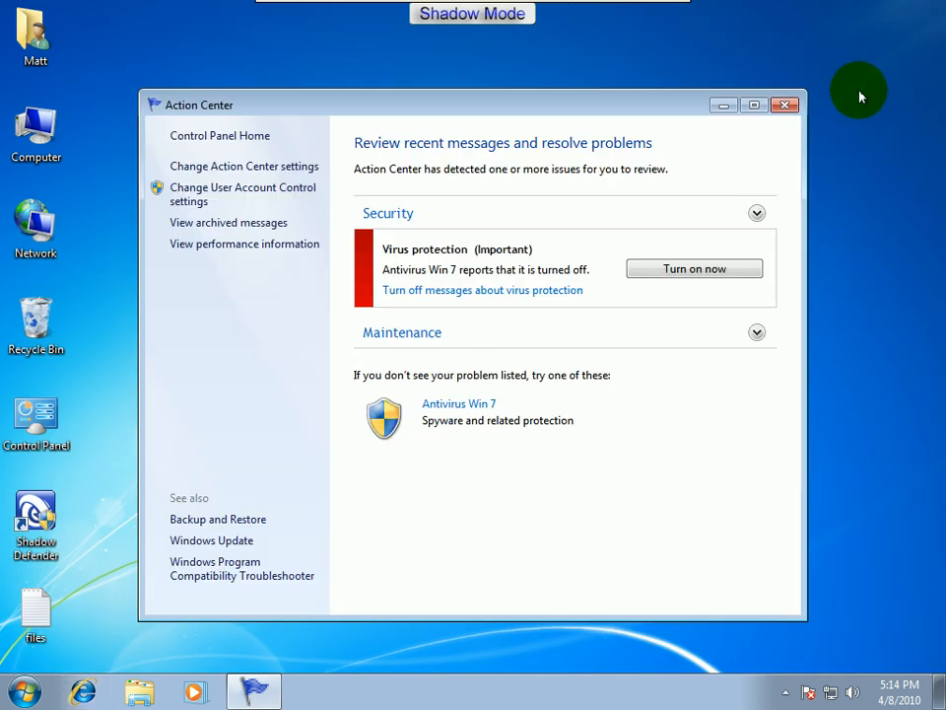
Close the Action Center window and restart Windows
left_click(784, 106)
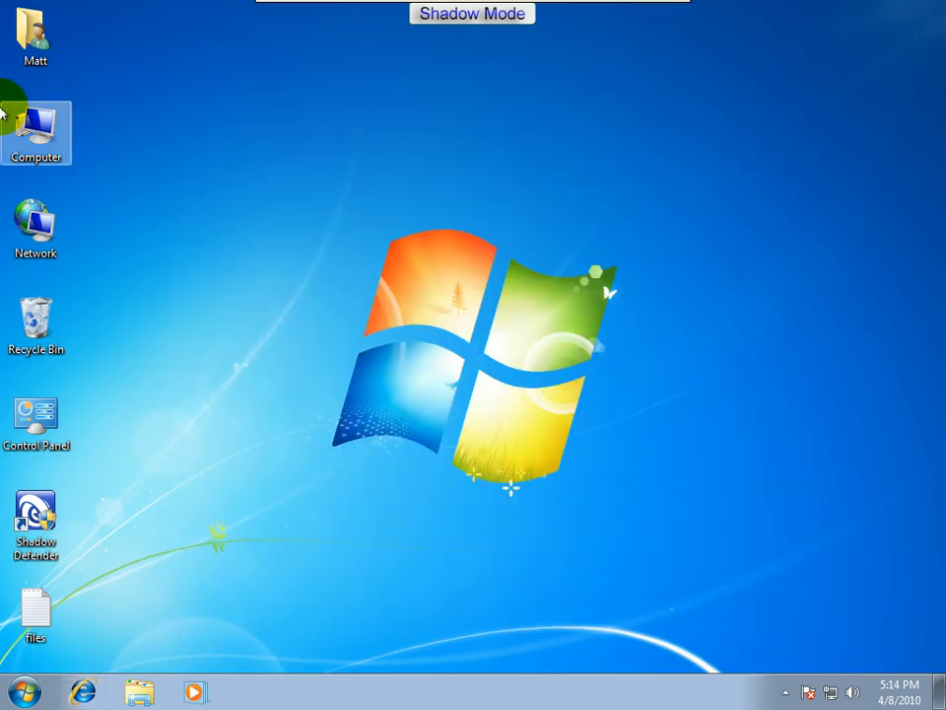
left_click(22, 692)
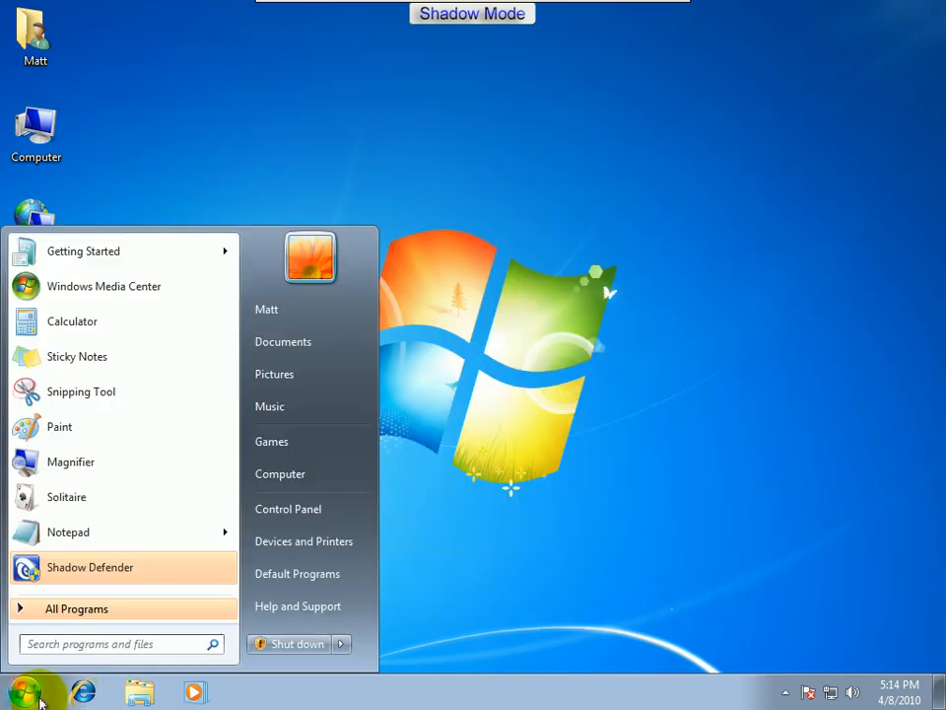
mouse_move(337, 653)
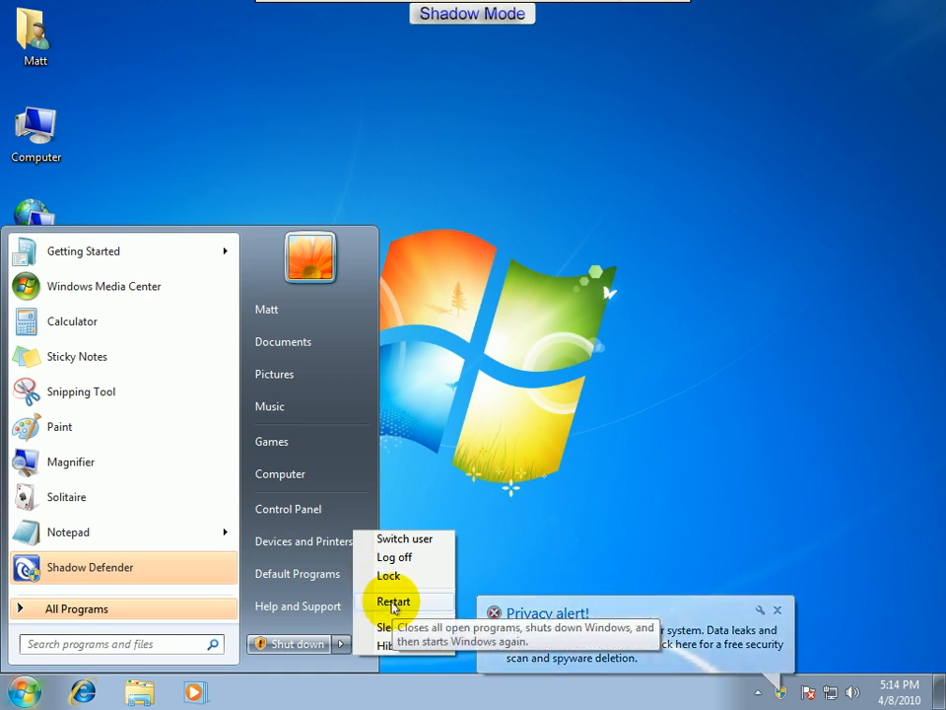
left_click(392, 604)
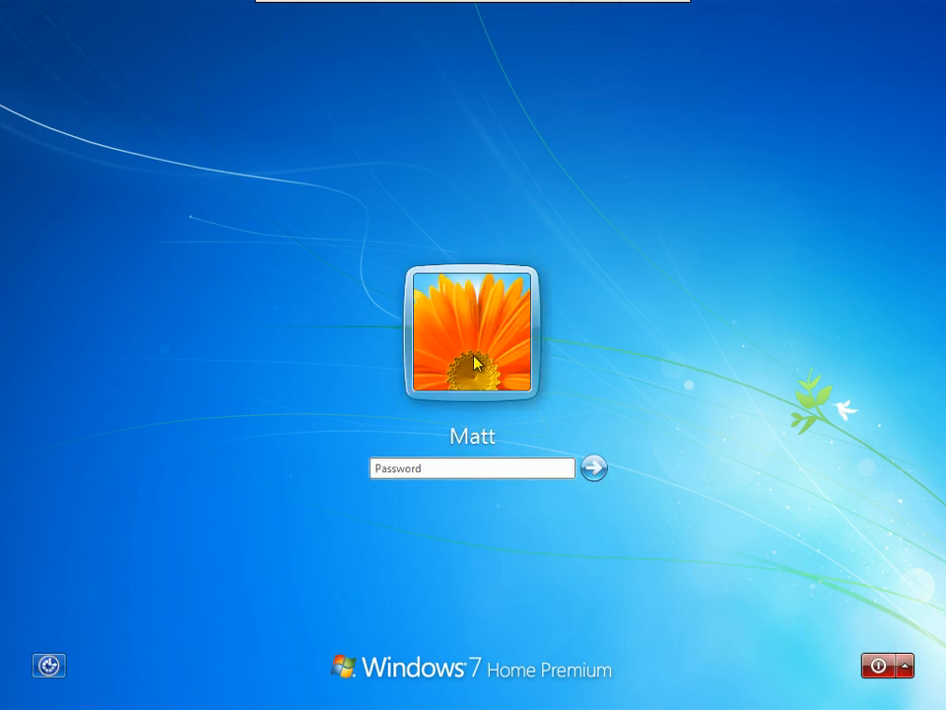
Log in to Windows with the account password and check the hidden notification area icons
type("•••••")
key("Return")
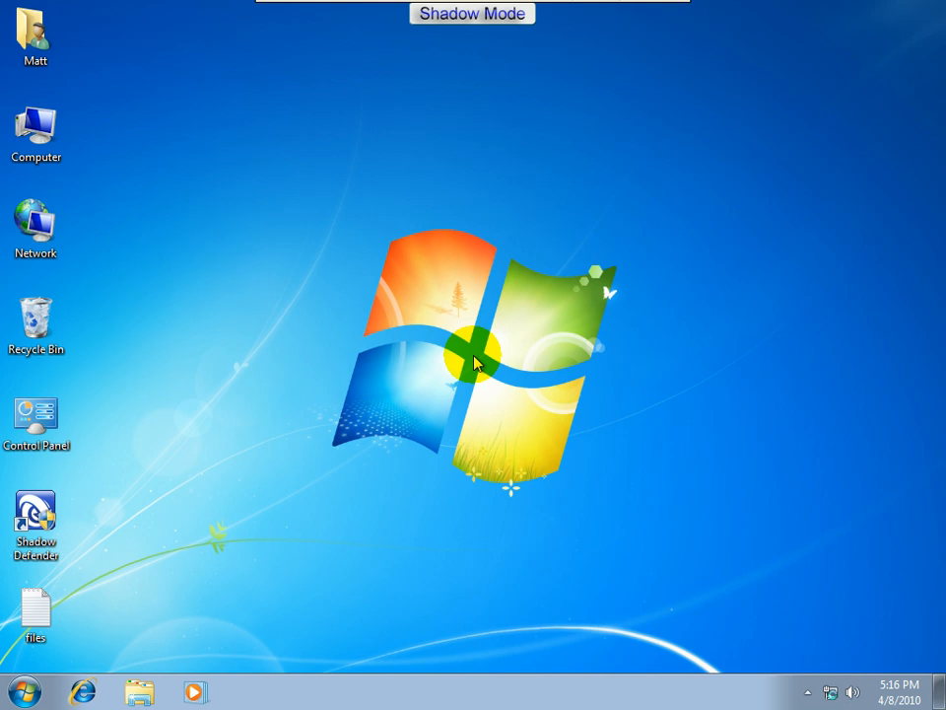
left_click(807, 693)
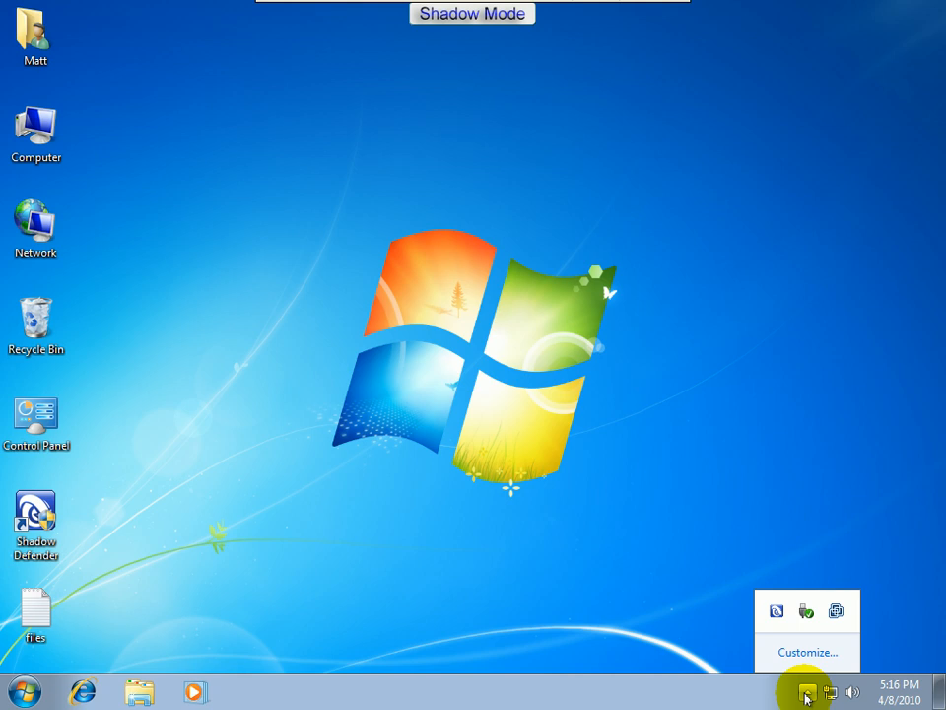
left_click(33, 162)
double_click(28, 136)
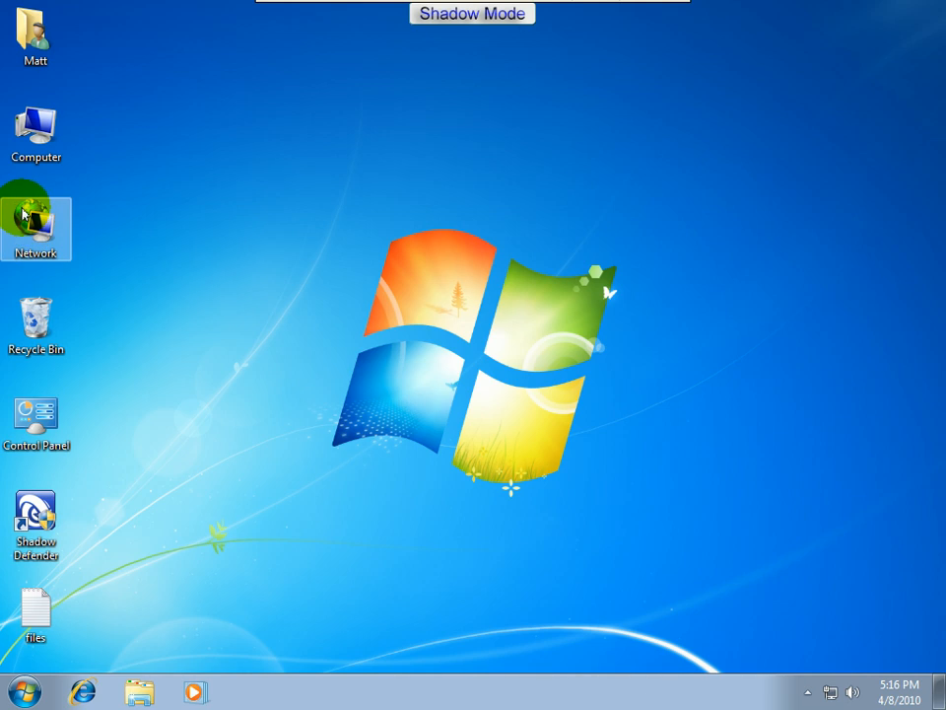
Open the files note from the desktop and browse to Local Disk (C:) in a window set beside it
double_click(38, 610)
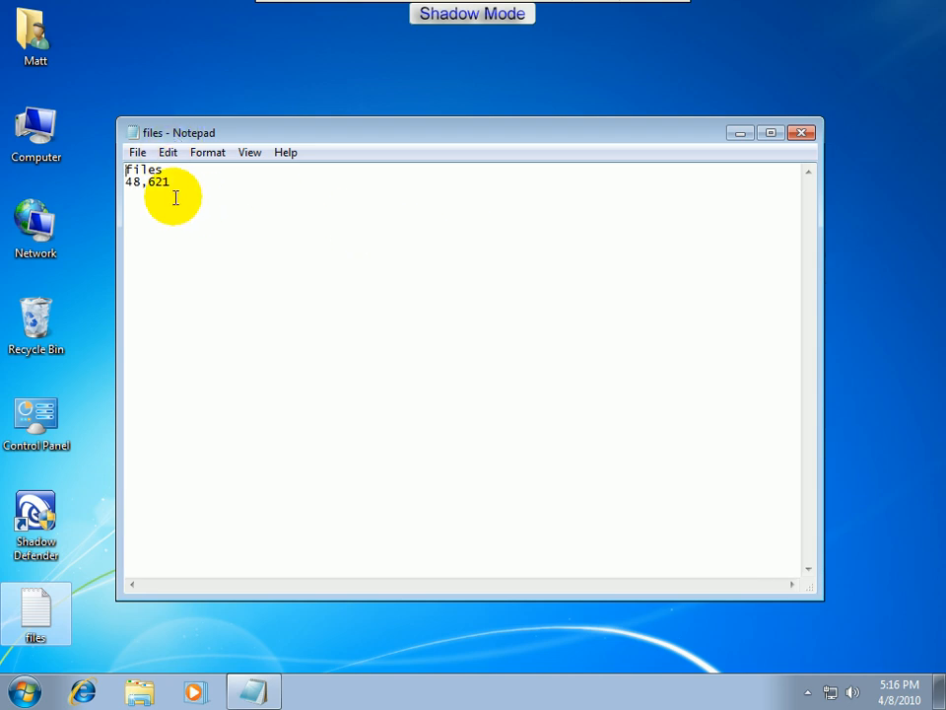
double_click(24, 133)
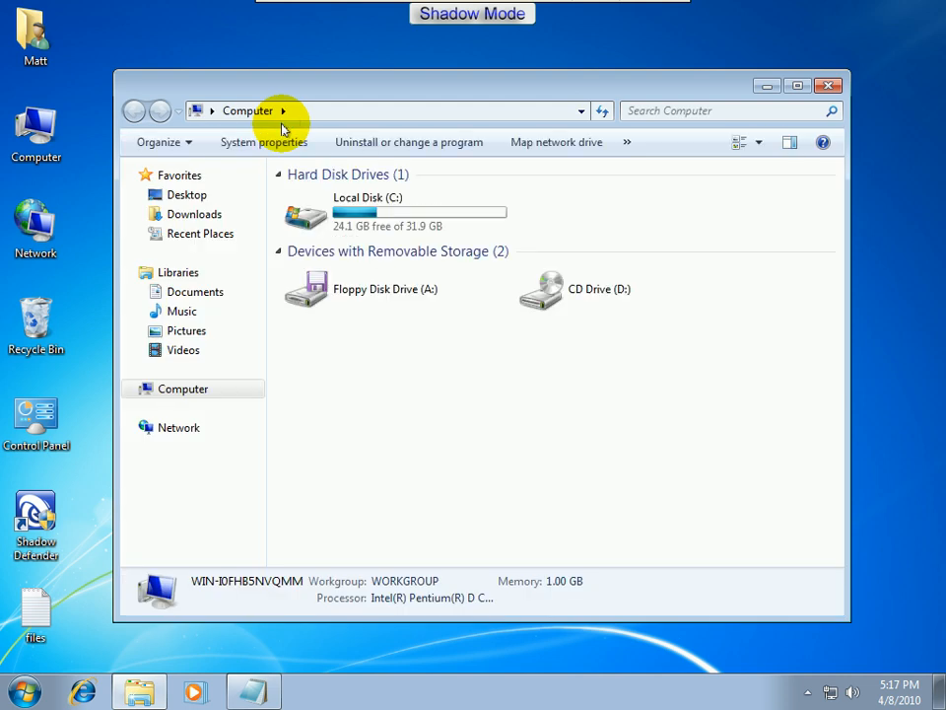
left_click_drag(287, 91, 452, 91)
left_click(499, 202)
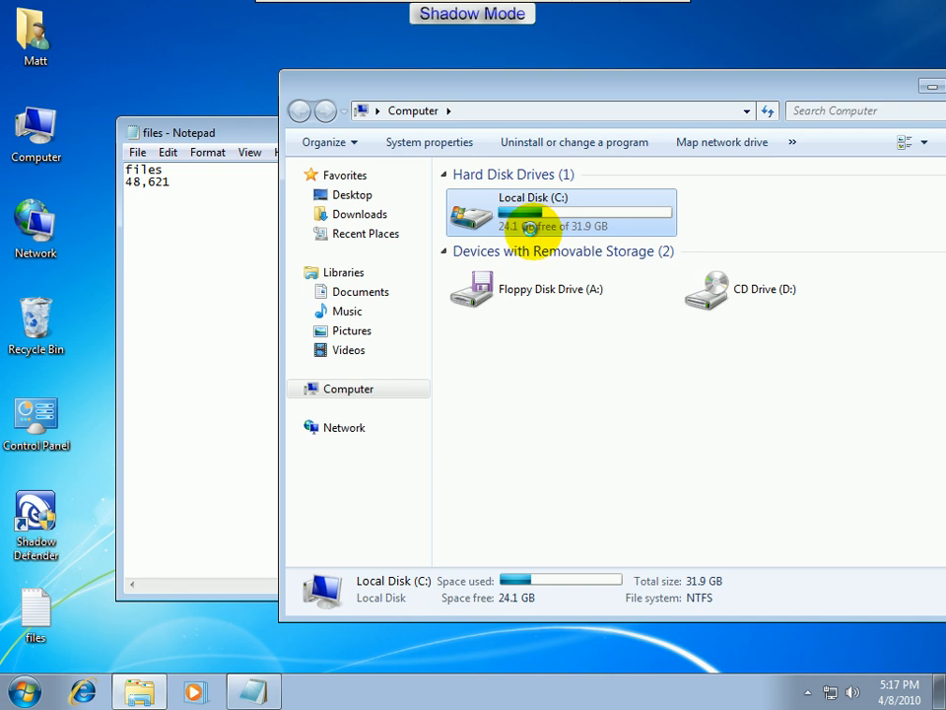
right_click(499, 207)
left_click(517, 216)
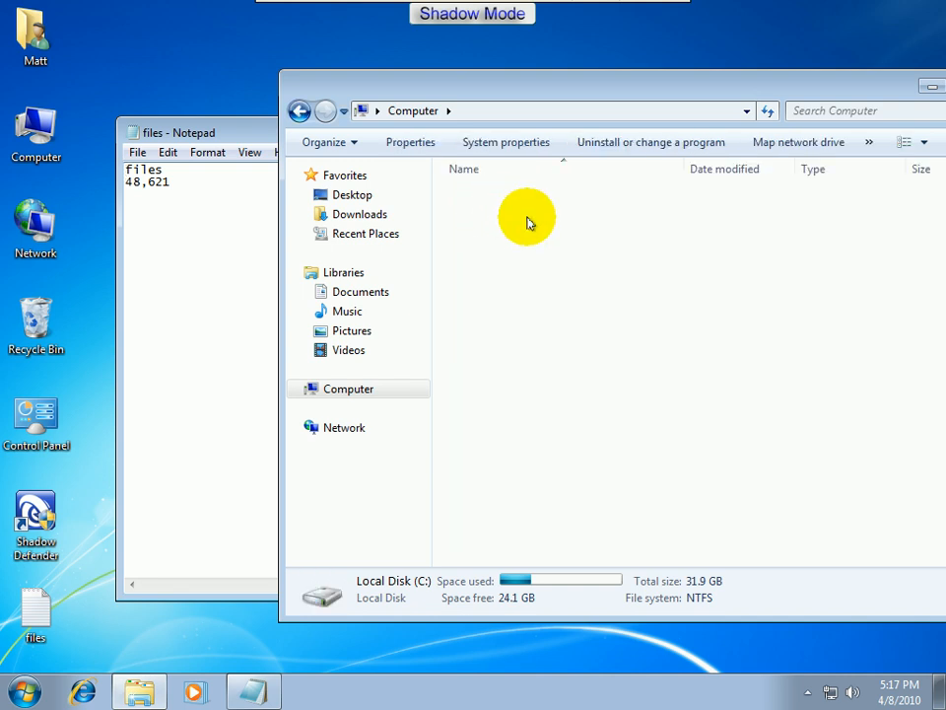
Compare the combined file count of all folders on drive C: with the files note, and close both windows
left_click_drag(693, 285, 422, 168)
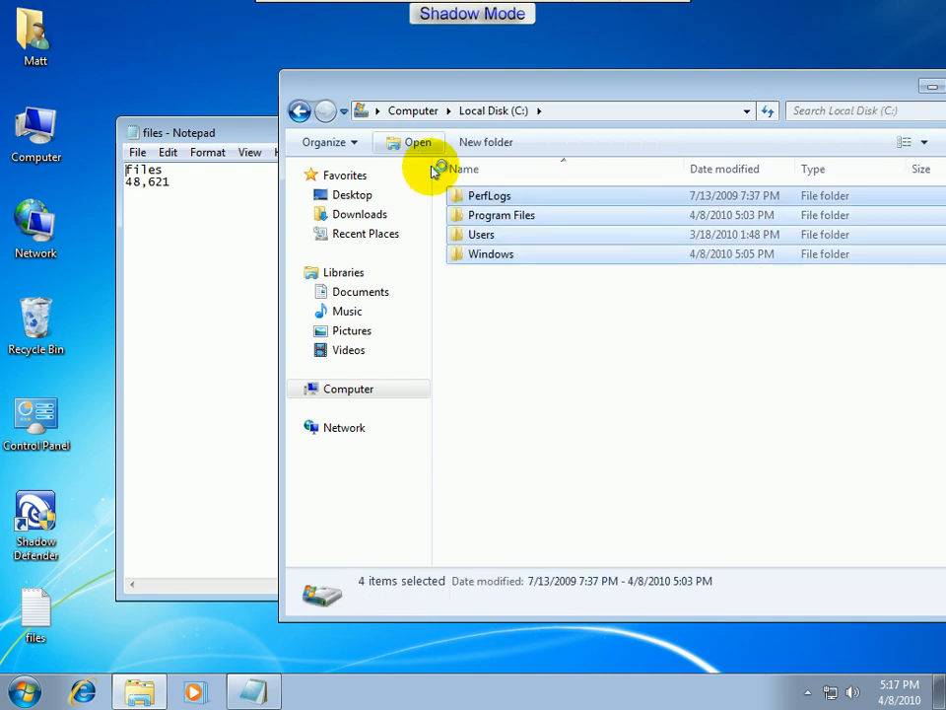
right_click(479, 228)
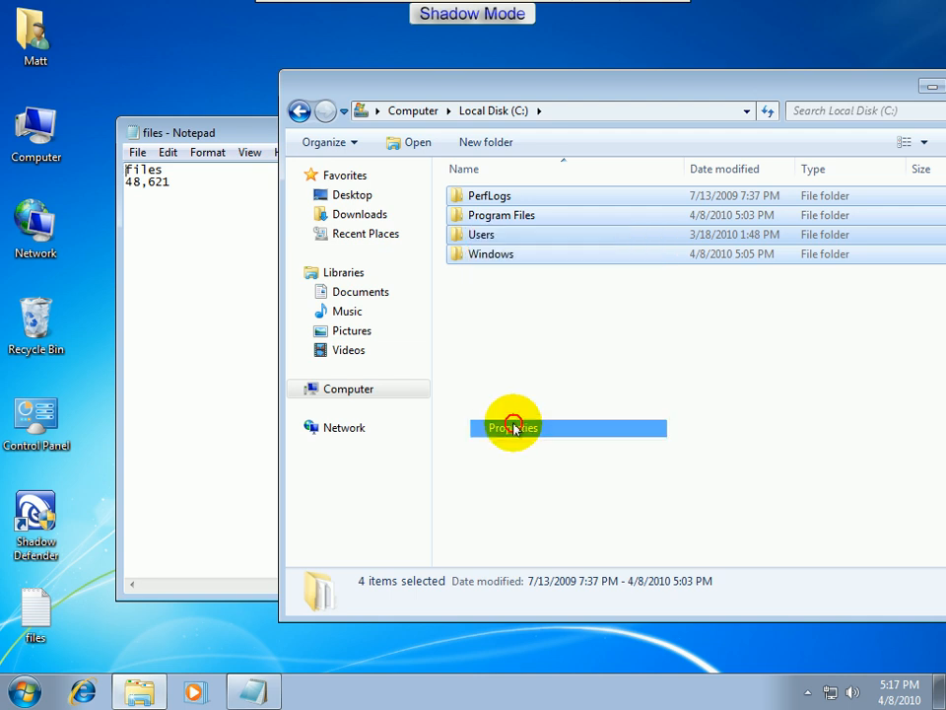
left_click(511, 427)
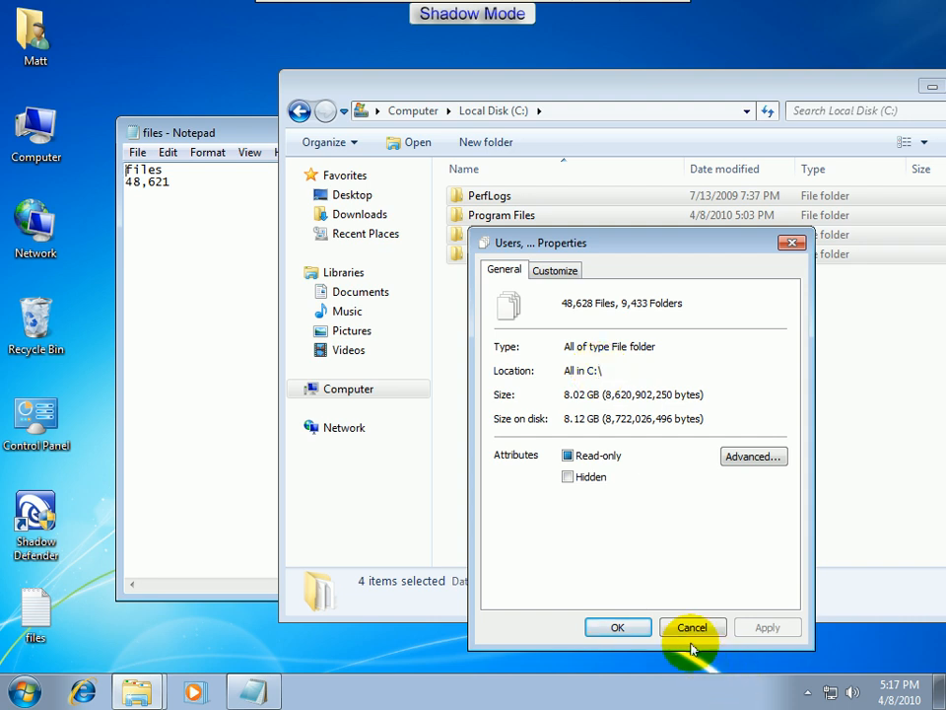
left_click(616, 618)
left_click(619, 624)
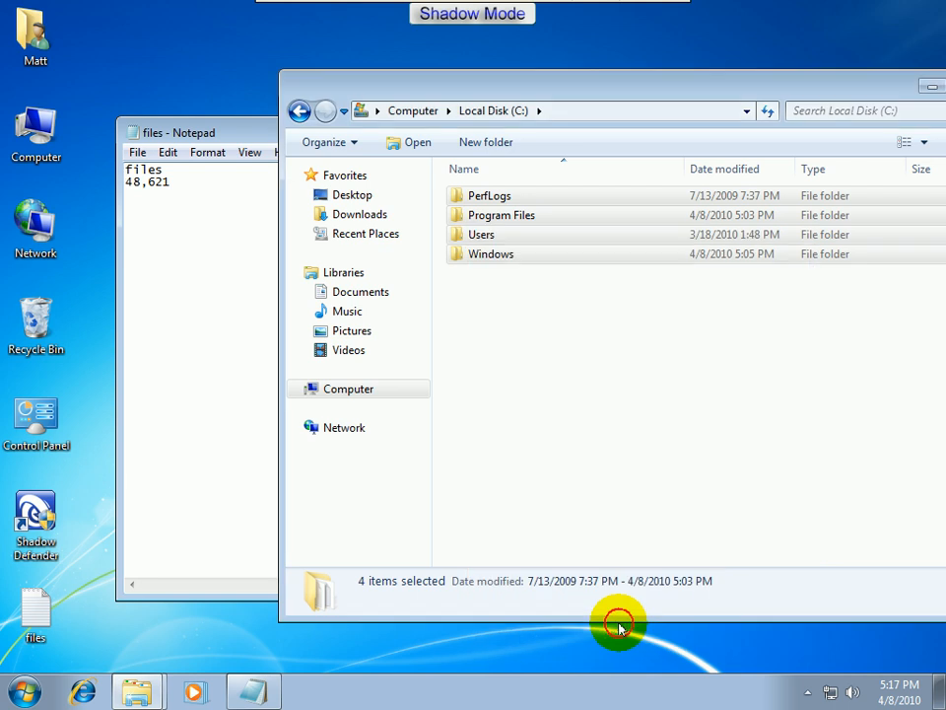
left_click_drag(806, 94, 376, 101)
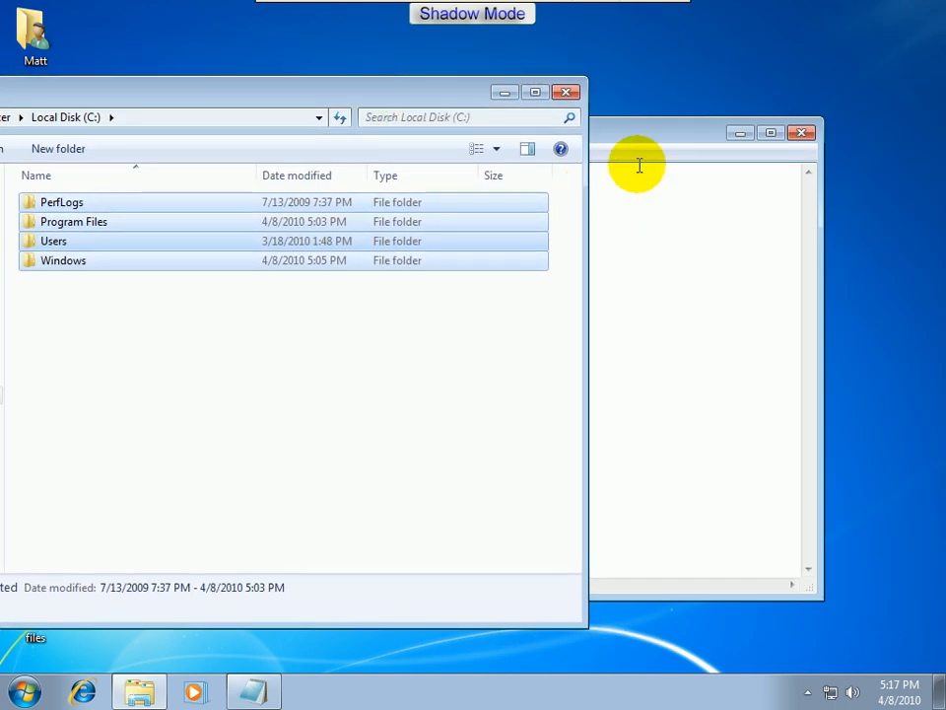
left_click(565, 99)
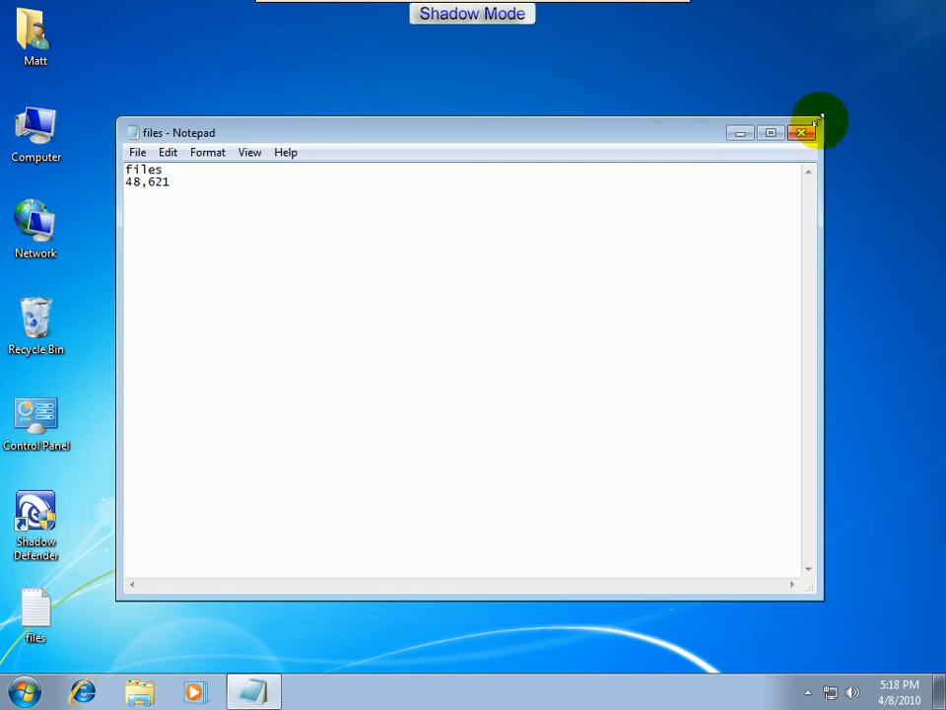
left_click(801, 132)
Open filehippo.com in Internet Explorer
left_click(83, 690)
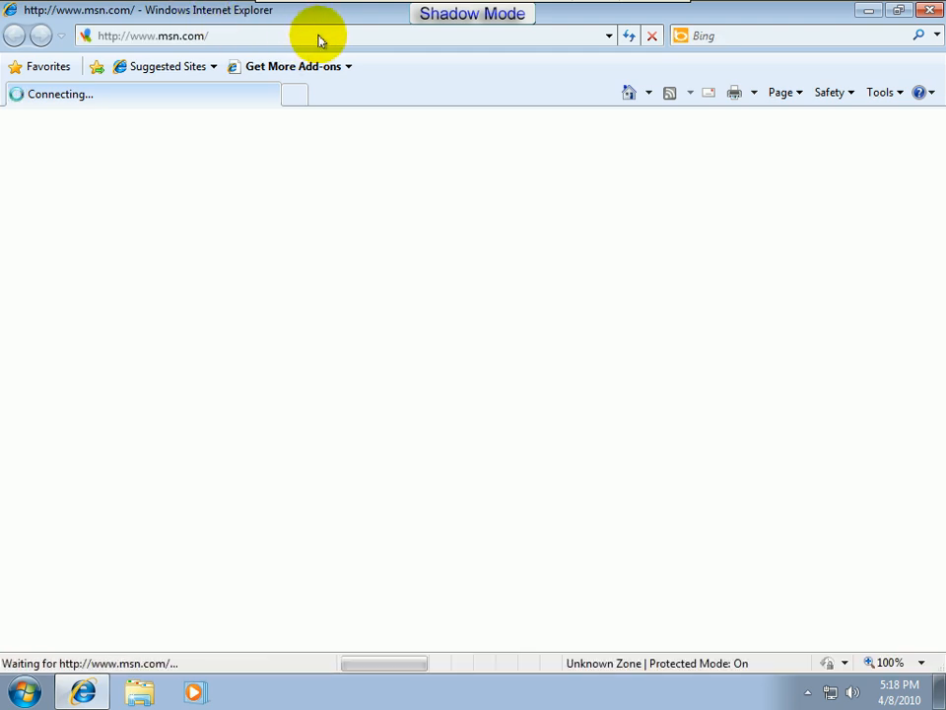
left_click(384, 36)
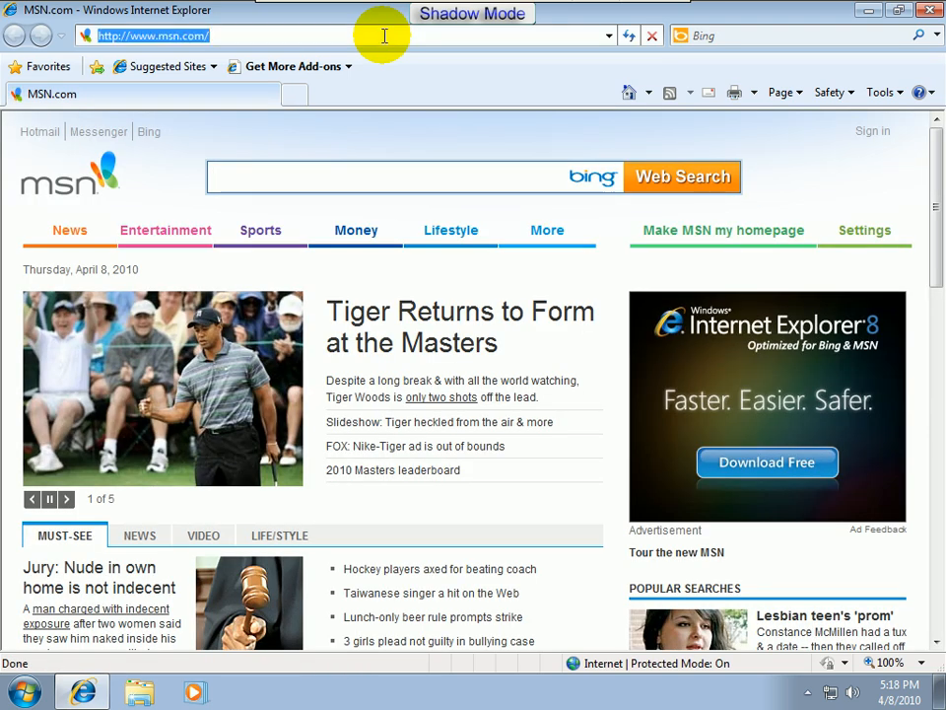
type("file")
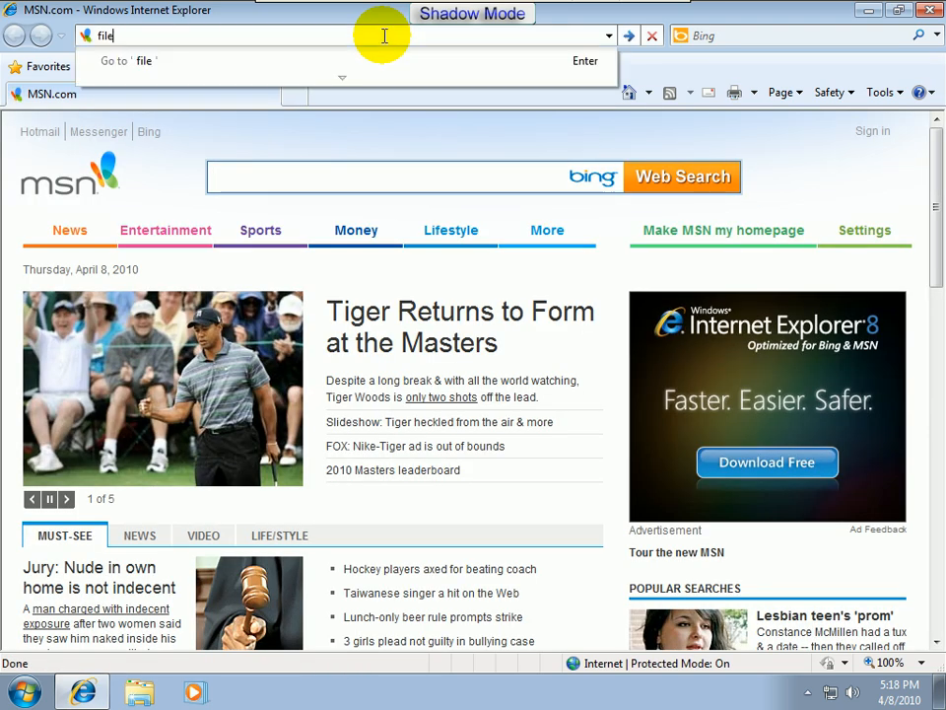
type("hippo.com")
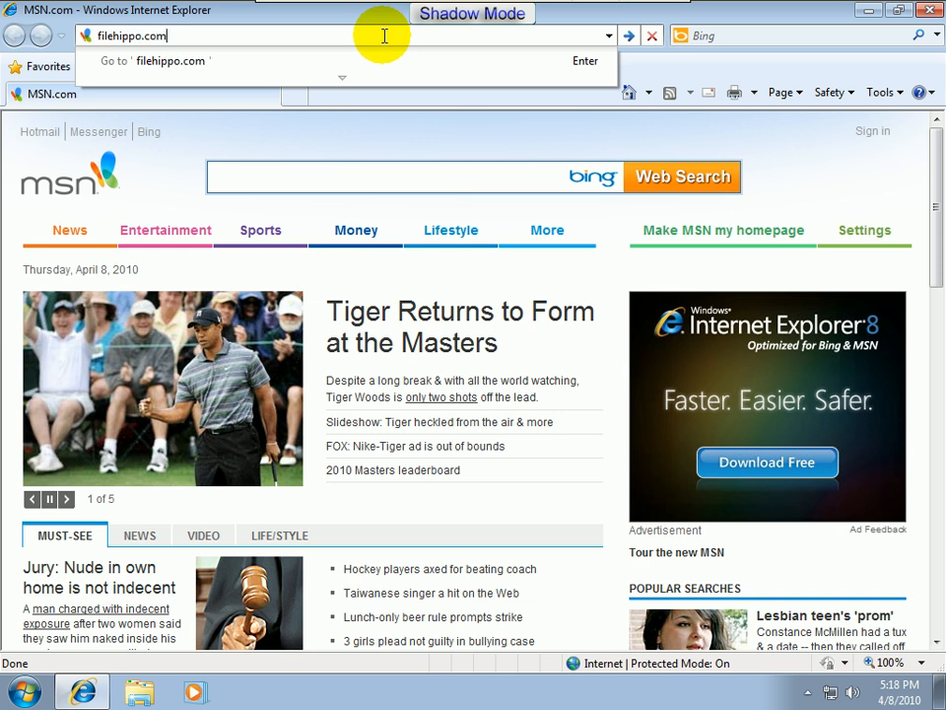
key("Return")
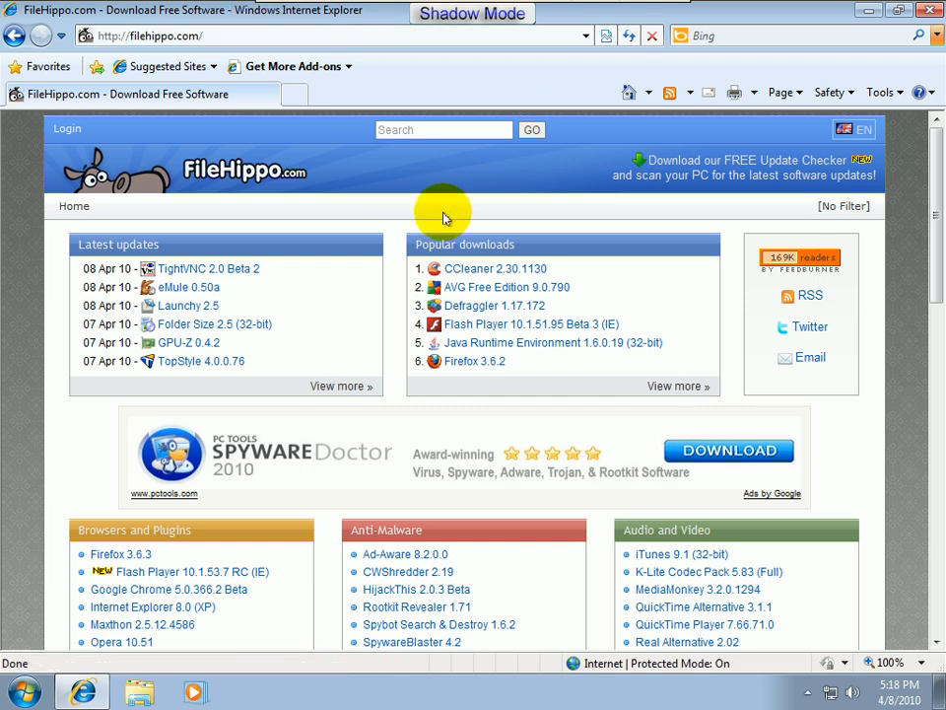
Start the download of CCleaner 2.30.1130's latest version and allow the file that the browser blocked
left_click(496, 276)
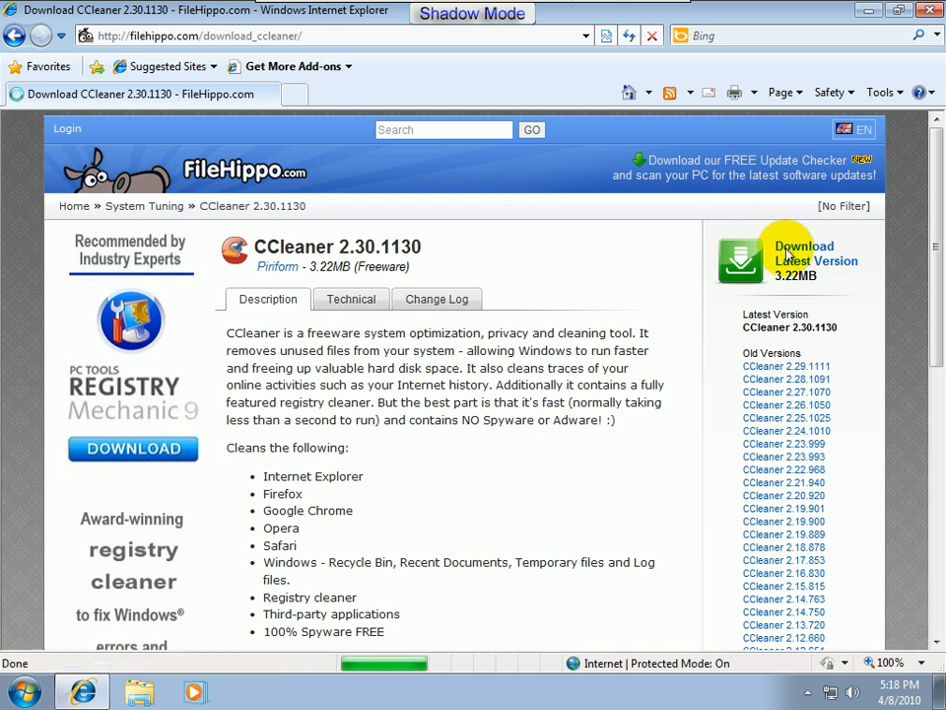
left_click(809, 264)
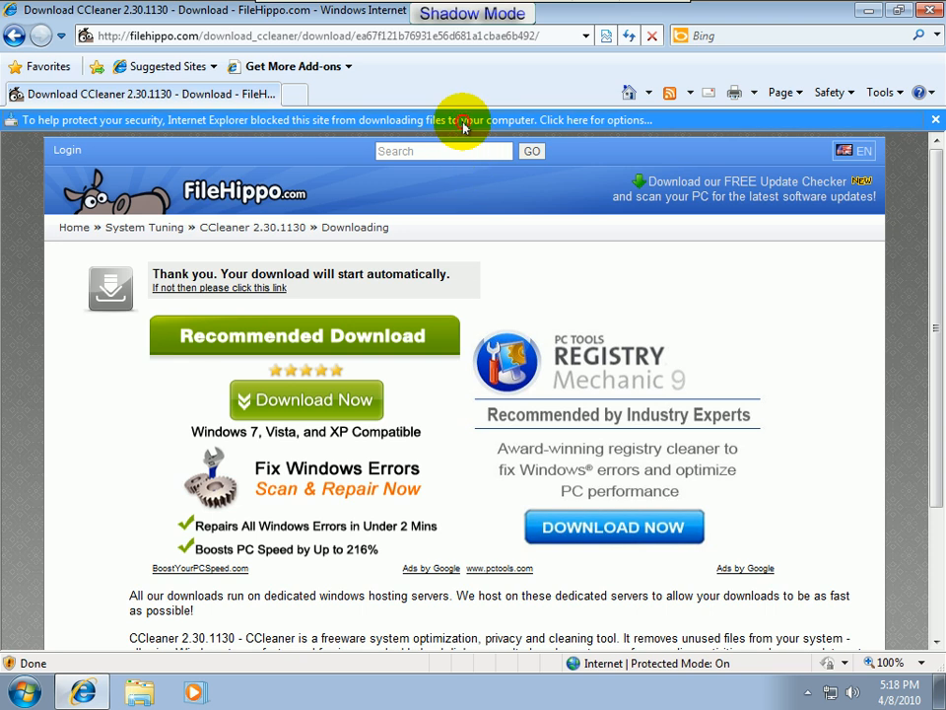
left_click(463, 124)
left_click(478, 133)
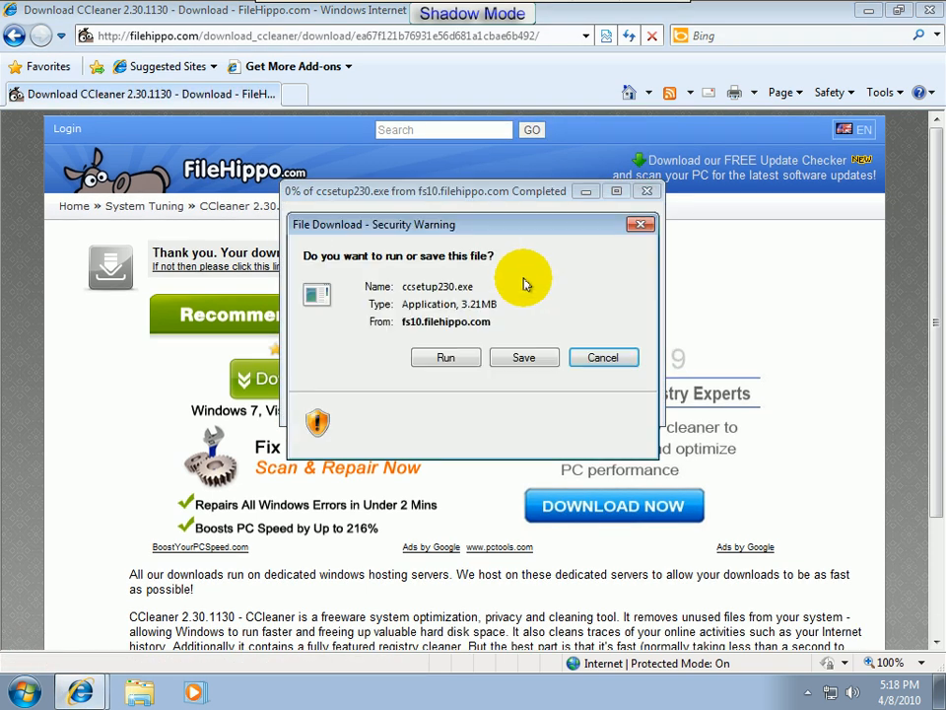
Save ccsetup230 to the Desktop, and close the download dialog and the browser
left_click(535, 357)
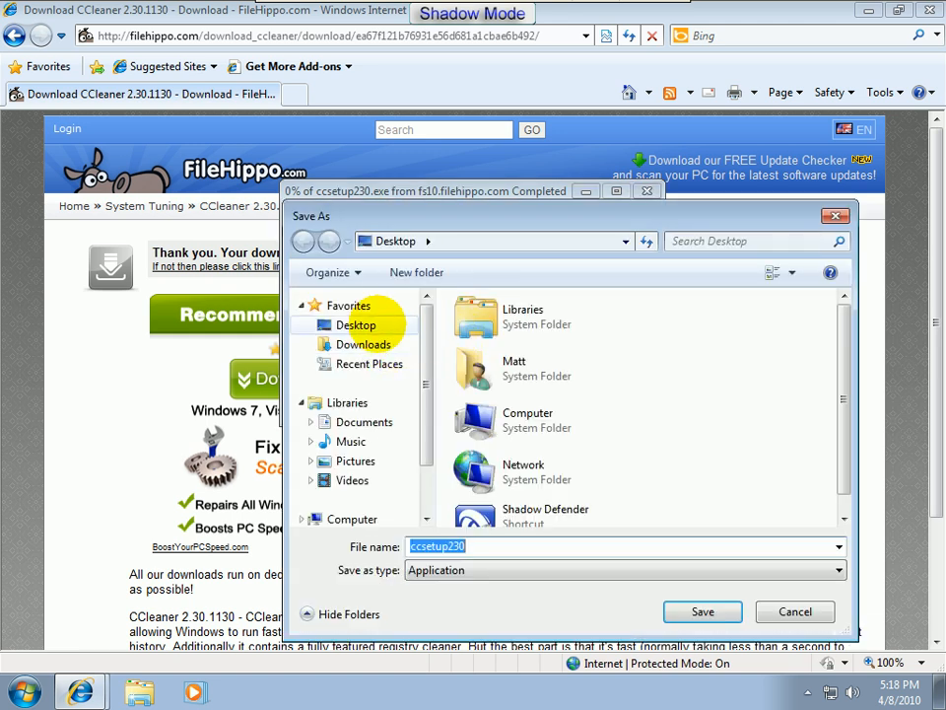
left_click(399, 326)
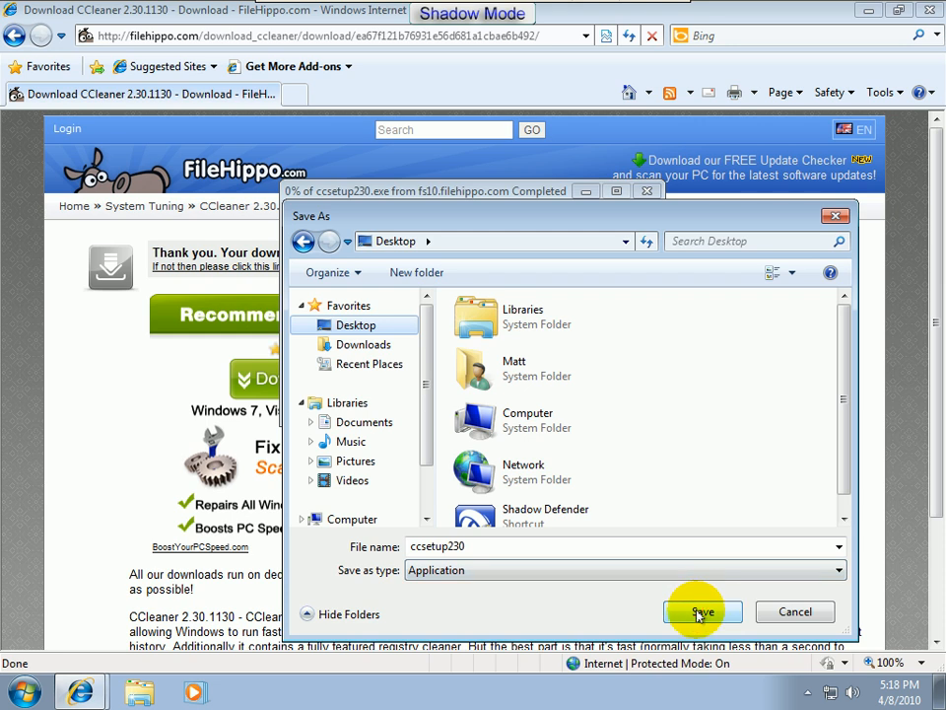
left_click(702, 611)
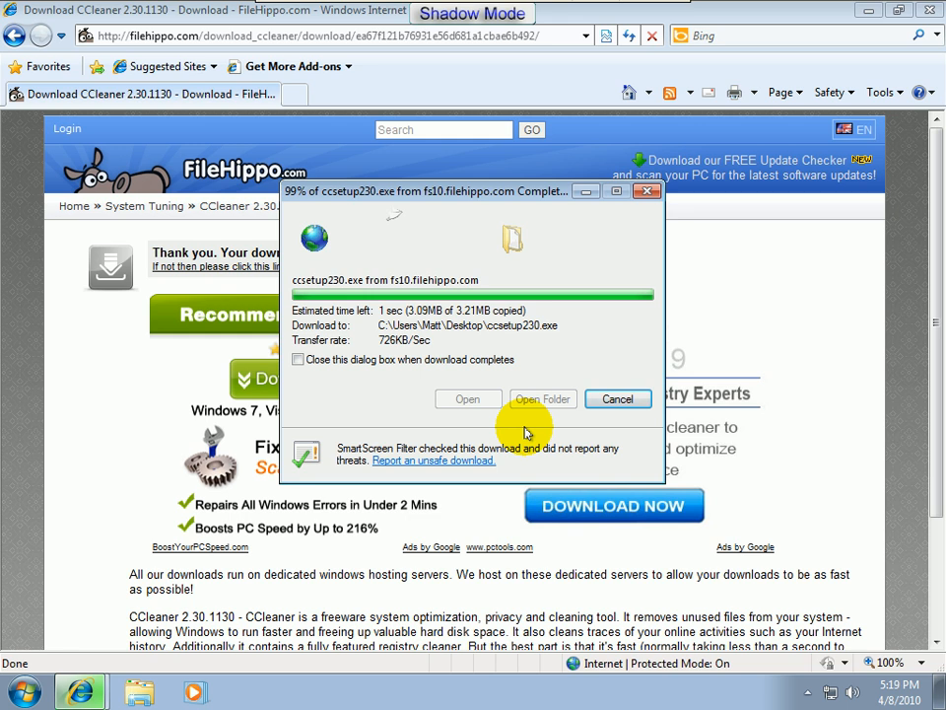
left_click(608, 395)
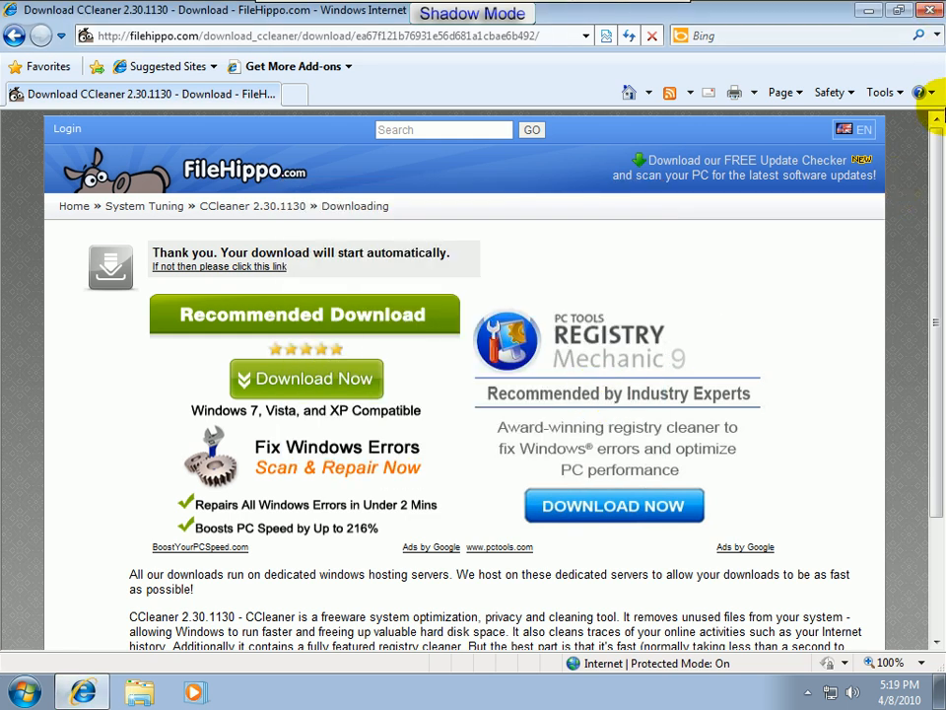
left_click(929, 10)
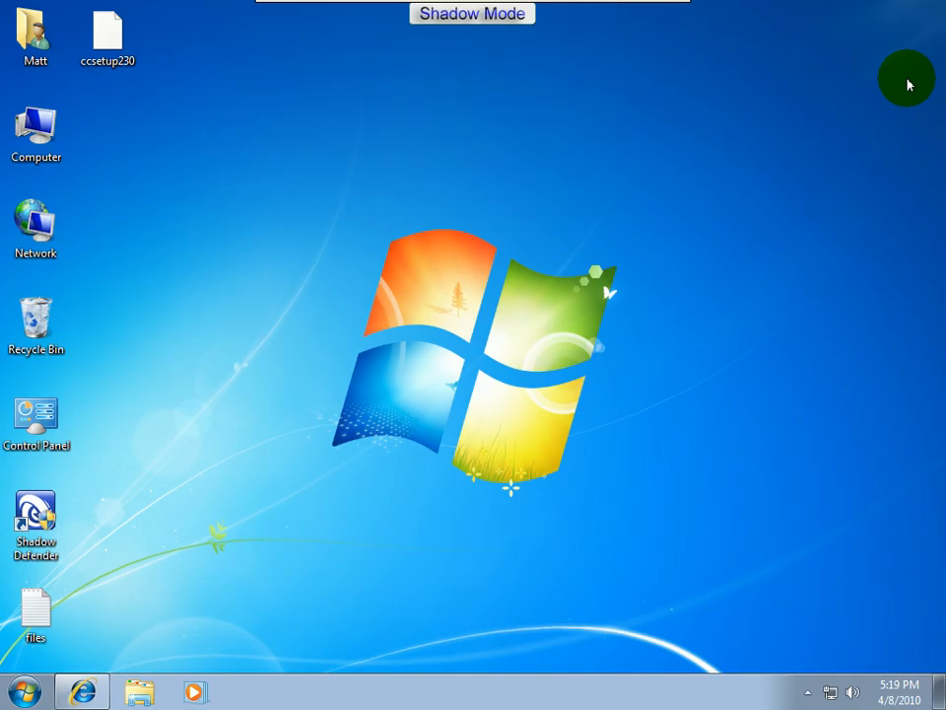
Move ccsetup230 to an open spot on the desktop and commit it with Shadow Defender, allowing Commit.exe to make changes
left_click(106, 55)
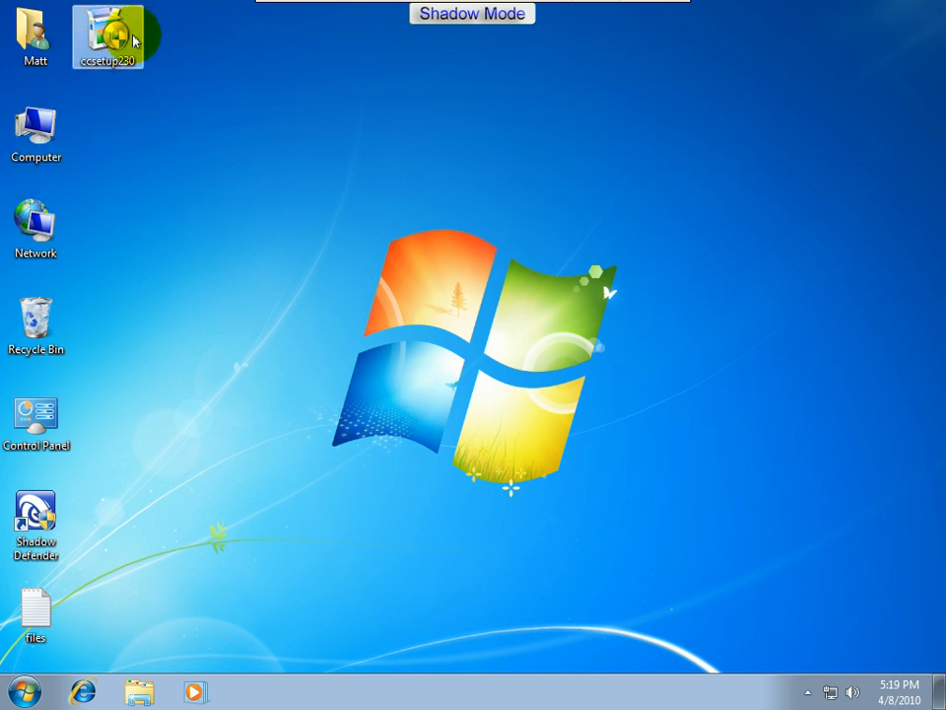
left_click_drag(139, 40, 177, 239)
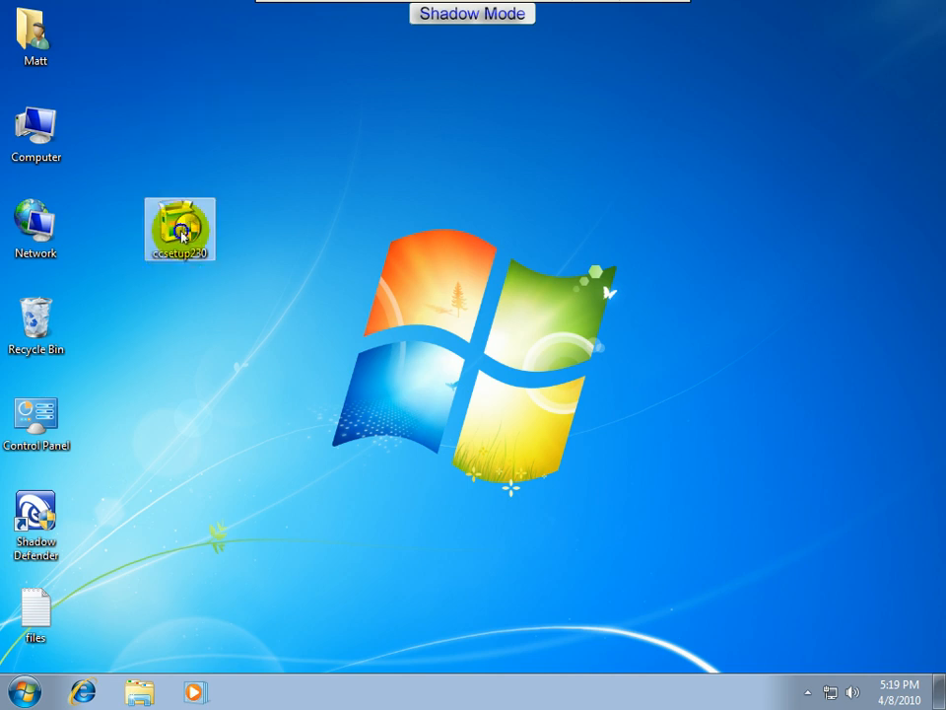
right_click(182, 235)
left_click(216, 296)
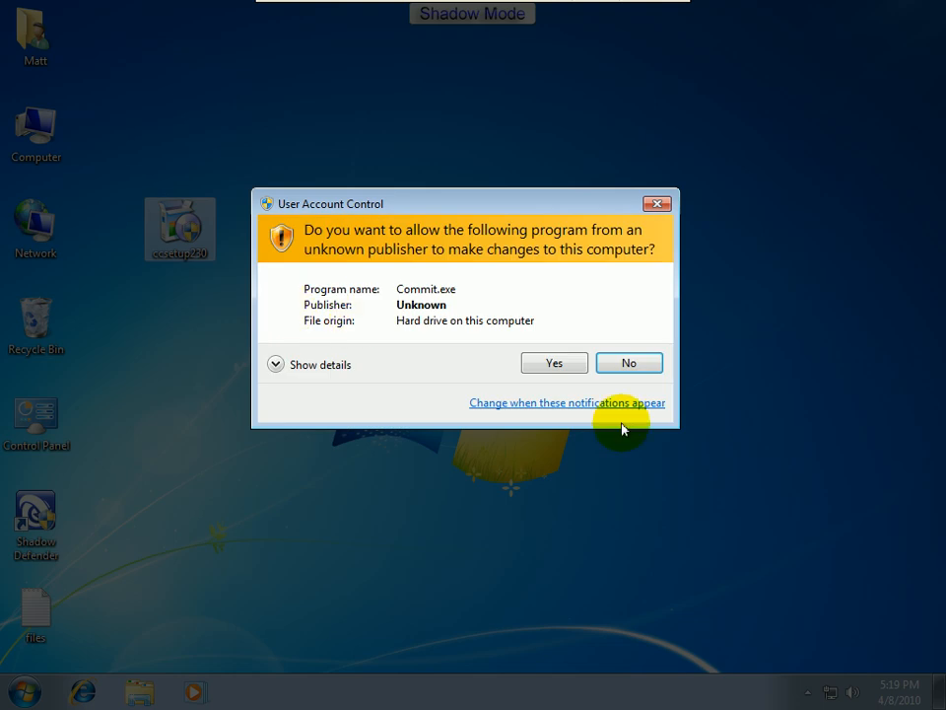
left_click(558, 362)
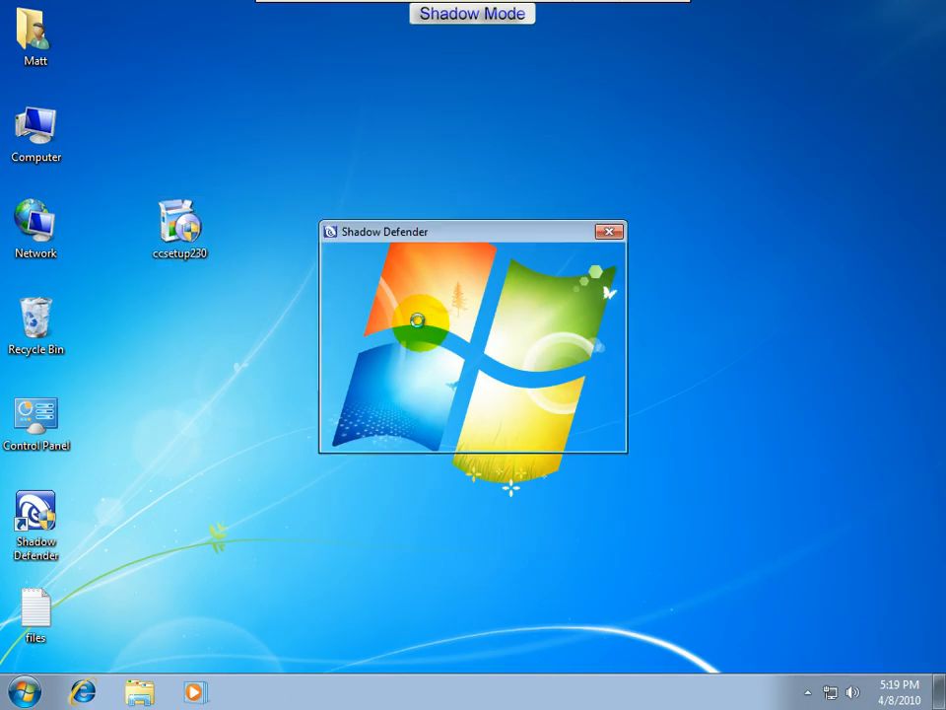
left_click(435, 433)
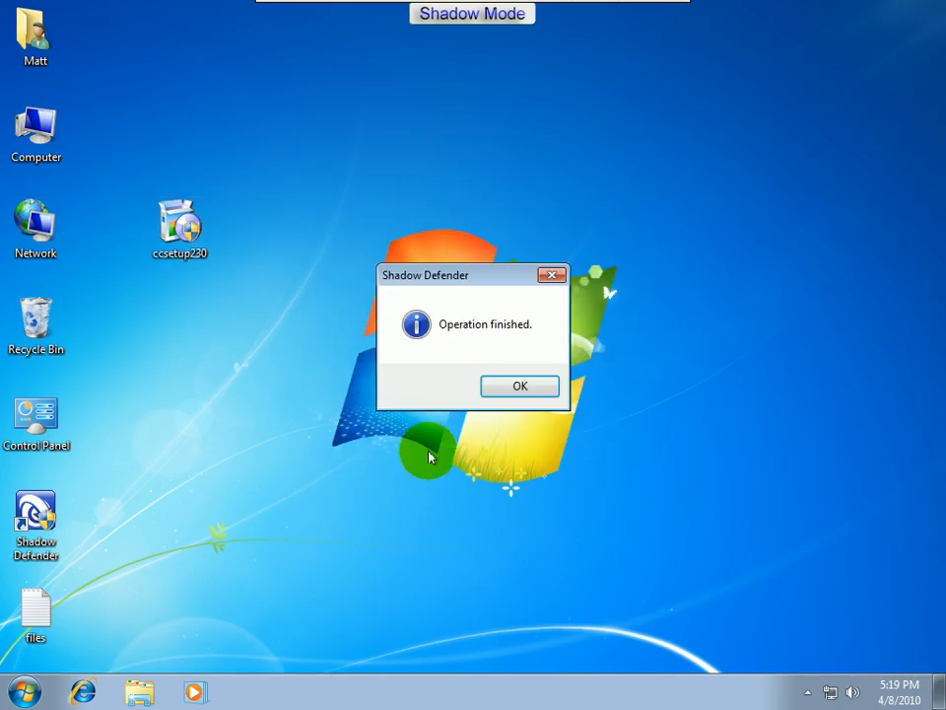
Run ccsetup230 from the desktop, allow the CCleaner Installer to make changes, and accept English as the installer language
left_click(538, 383)
right_click(172, 233)
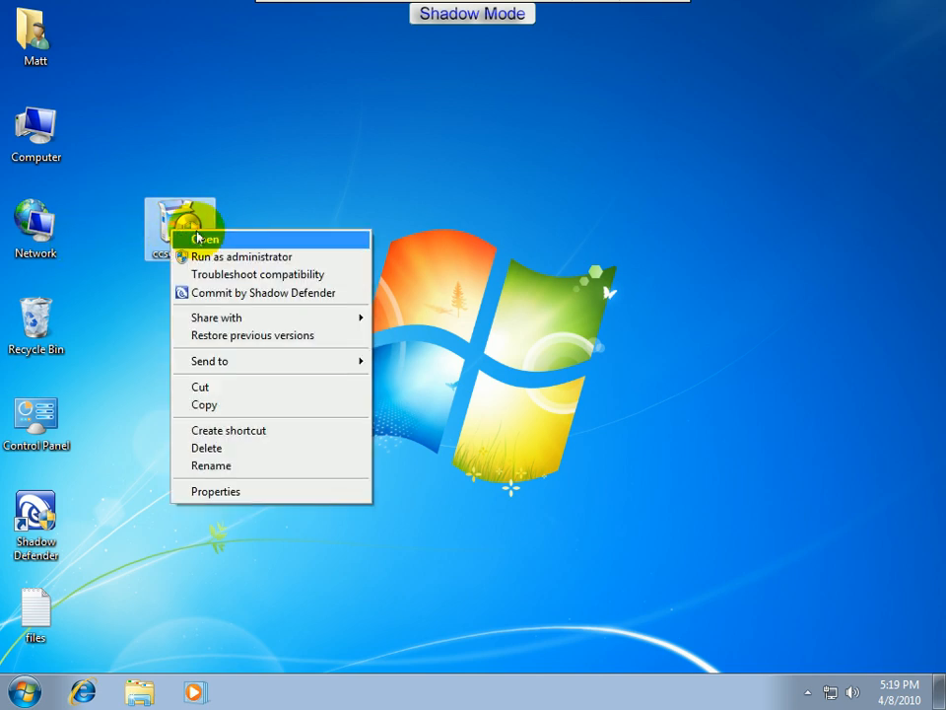
left_click(191, 238)
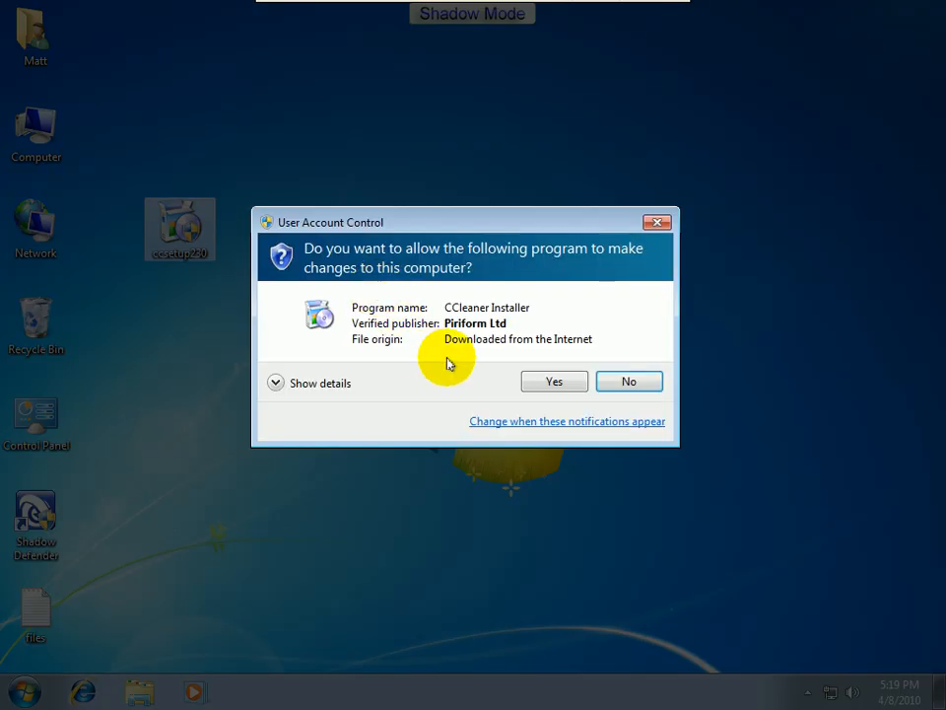
left_click(537, 382)
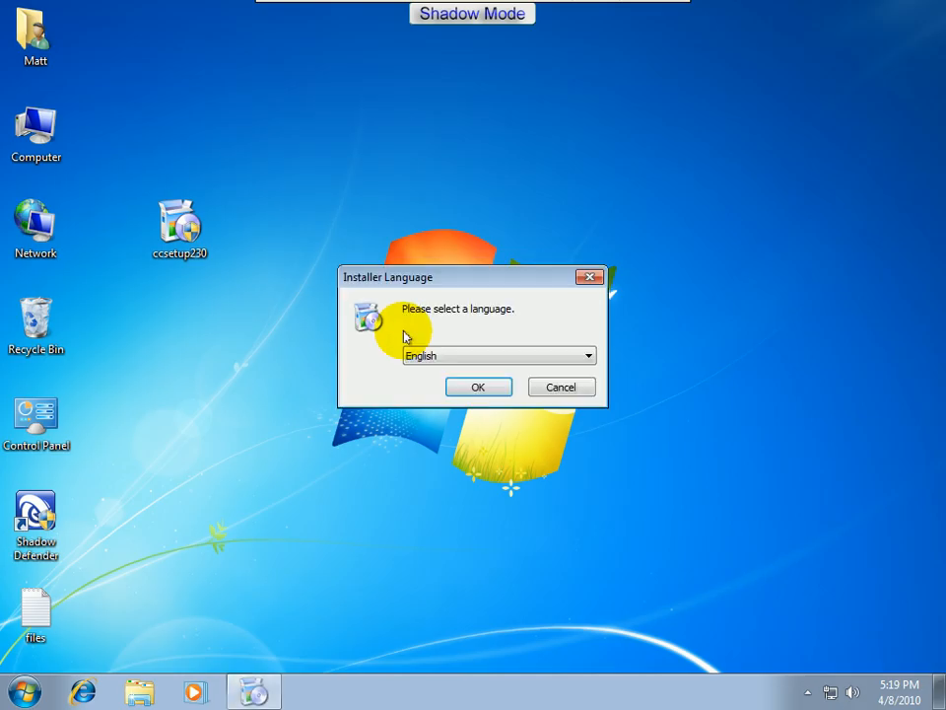
left_click(455, 390)
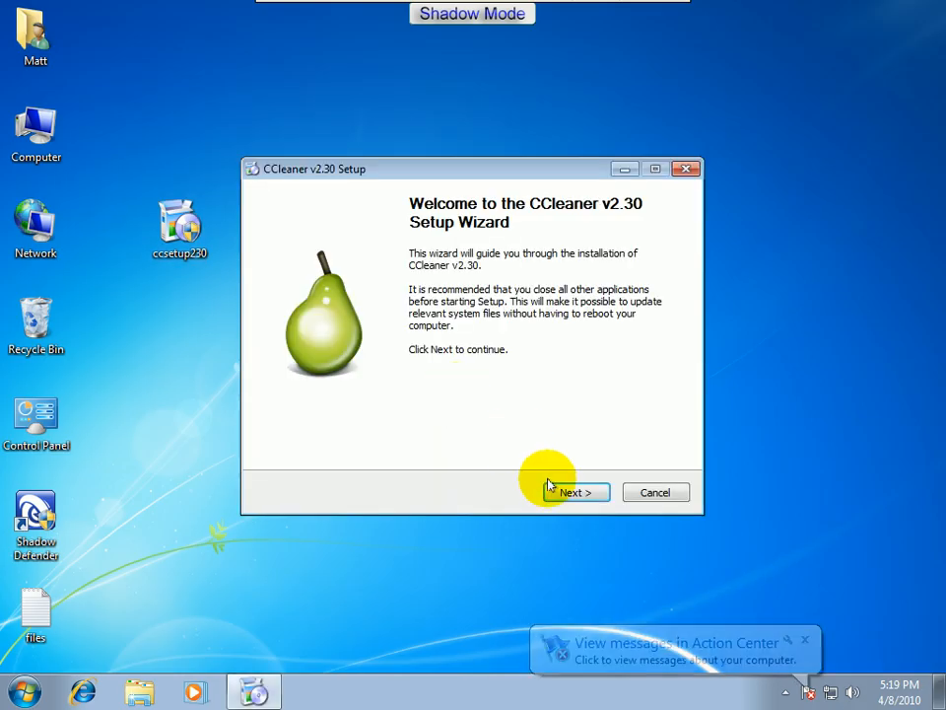
Install CCleaner v2.30 in C:\Program Files\CCleaner with all default options, finish the setup, and close the launched program
left_click(558, 491)
left_click(558, 491)
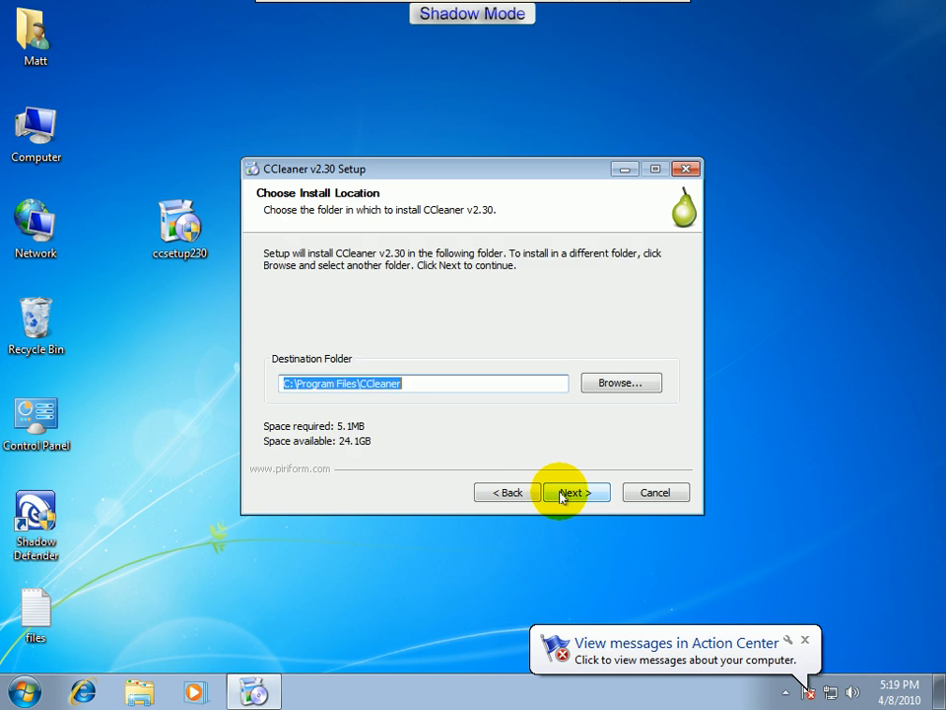
left_click(562, 492)
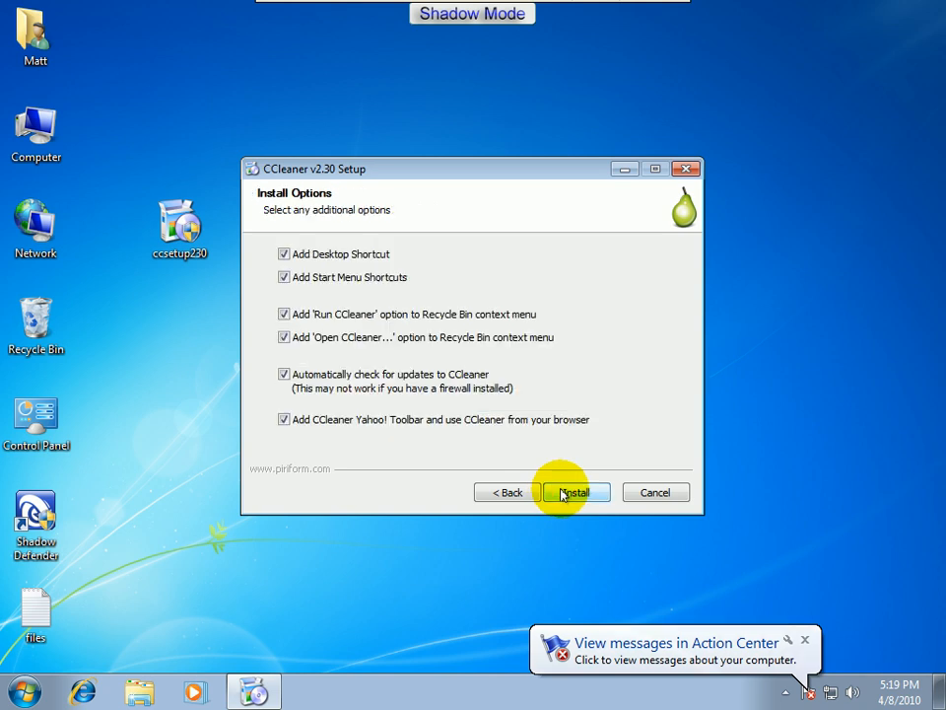
left_click(564, 491)
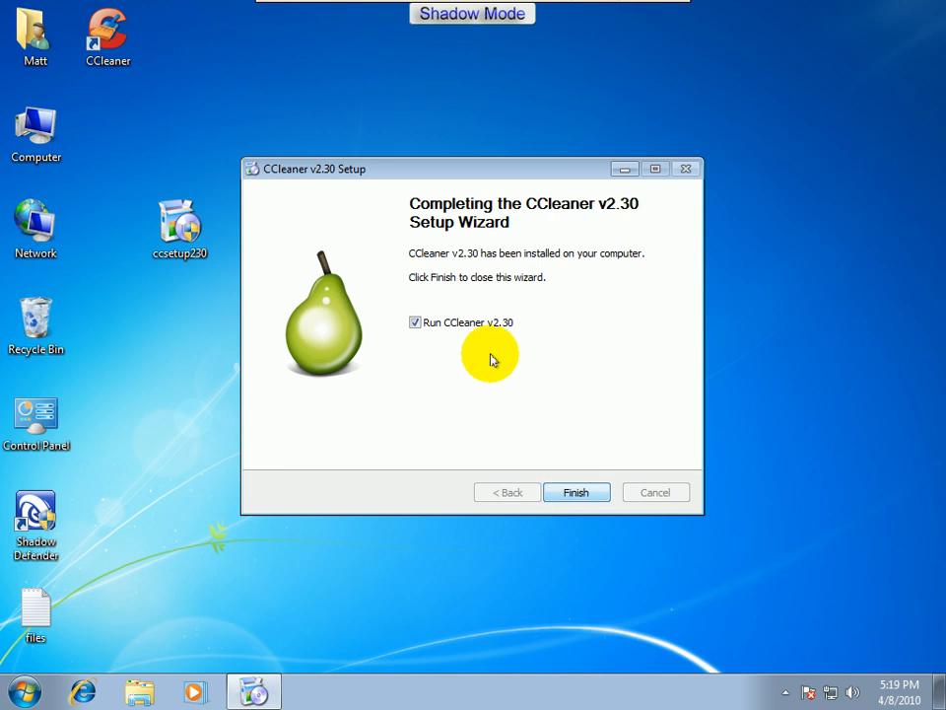
left_click(563, 493)
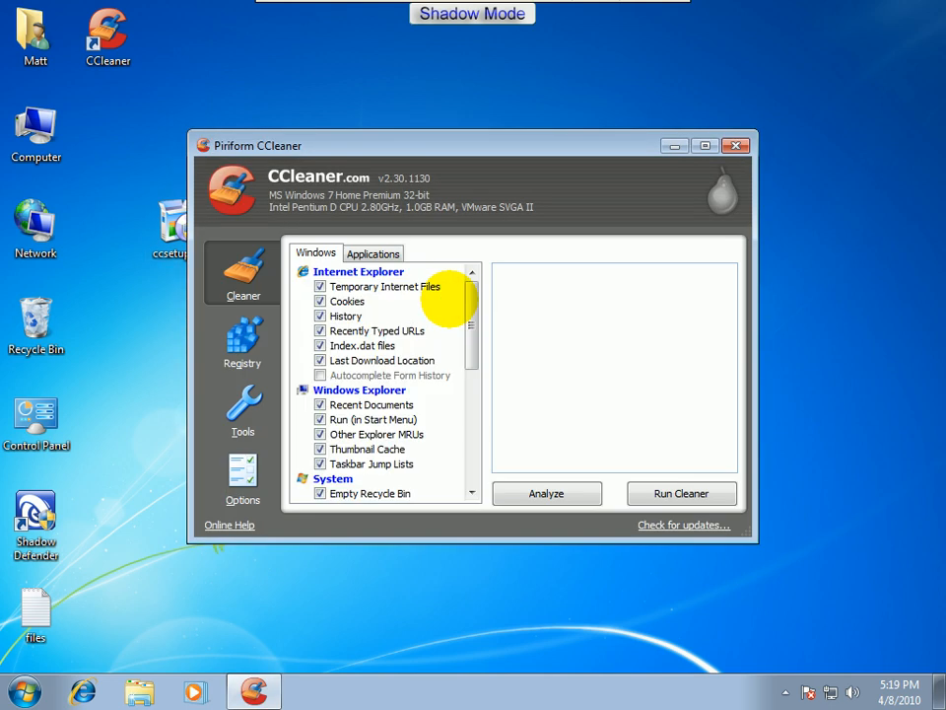
left_click(735, 145)
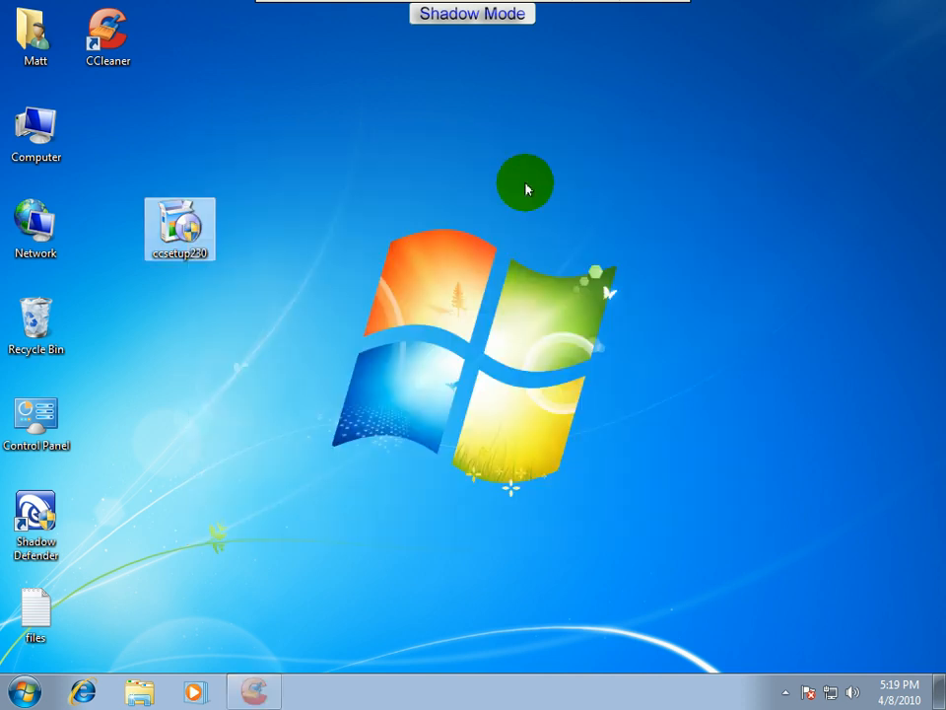
Open the Program Files folder on Local Disk (C:)
double_click(33, 126)
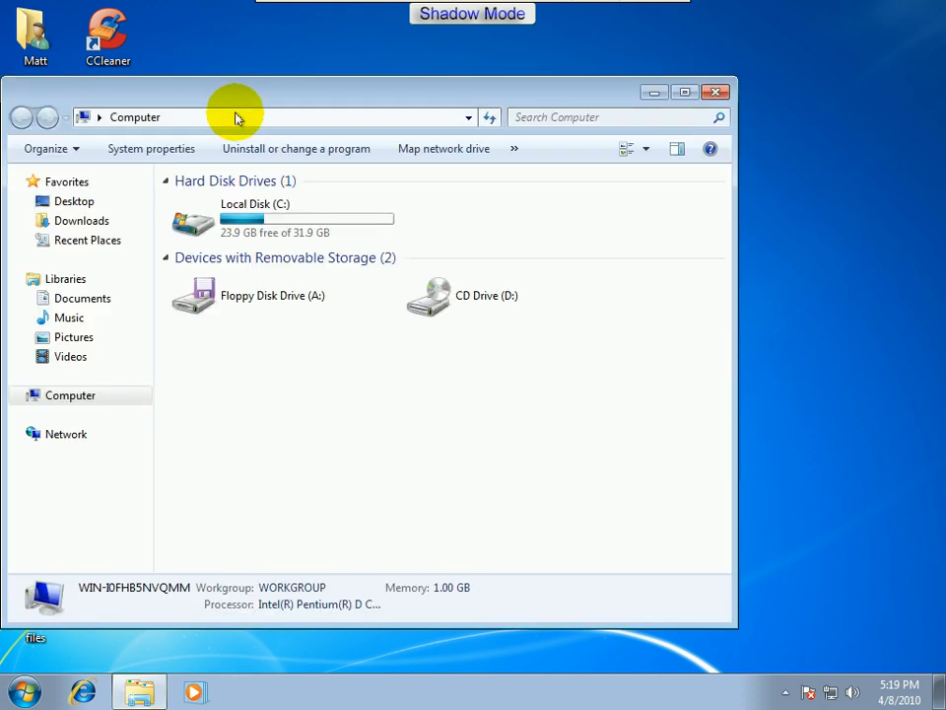
left_click_drag(236, 113, 422, 94)
double_click(463, 219)
double_click(430, 212)
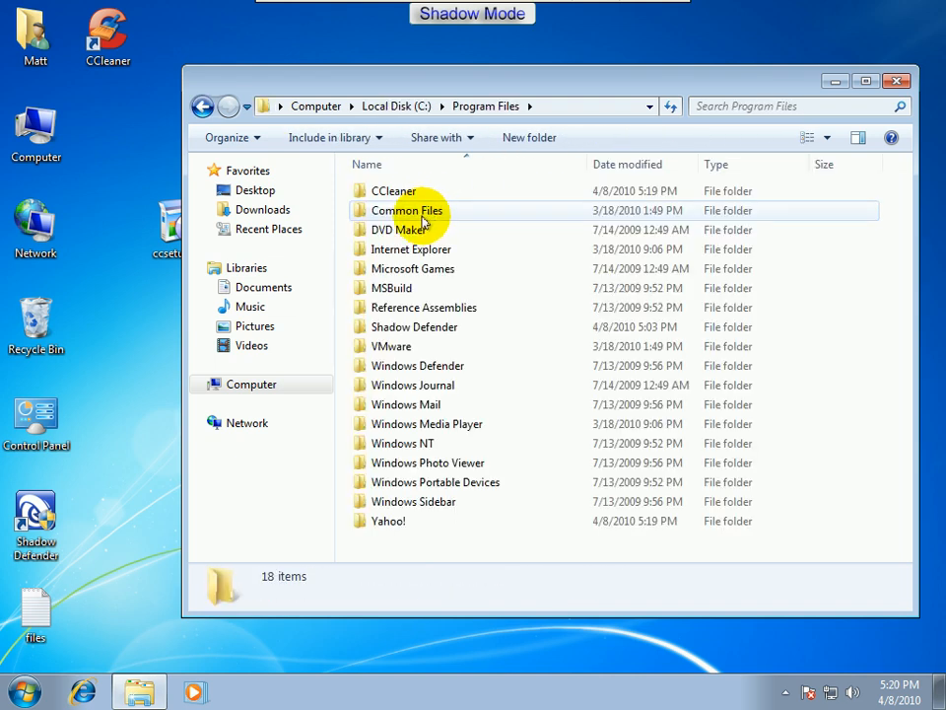
Commit the CCleaner folder with Shadow Defender, allowing Commit.exe to make changes and leaving the commit options unchecked
left_click(406, 187)
right_click(408, 188)
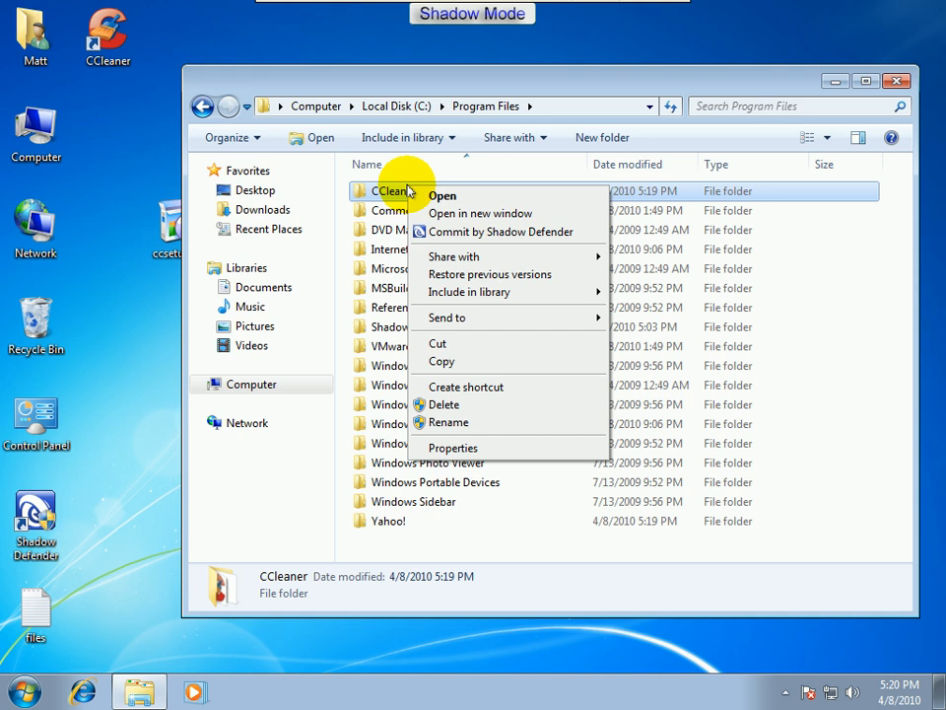
left_click(452, 235)
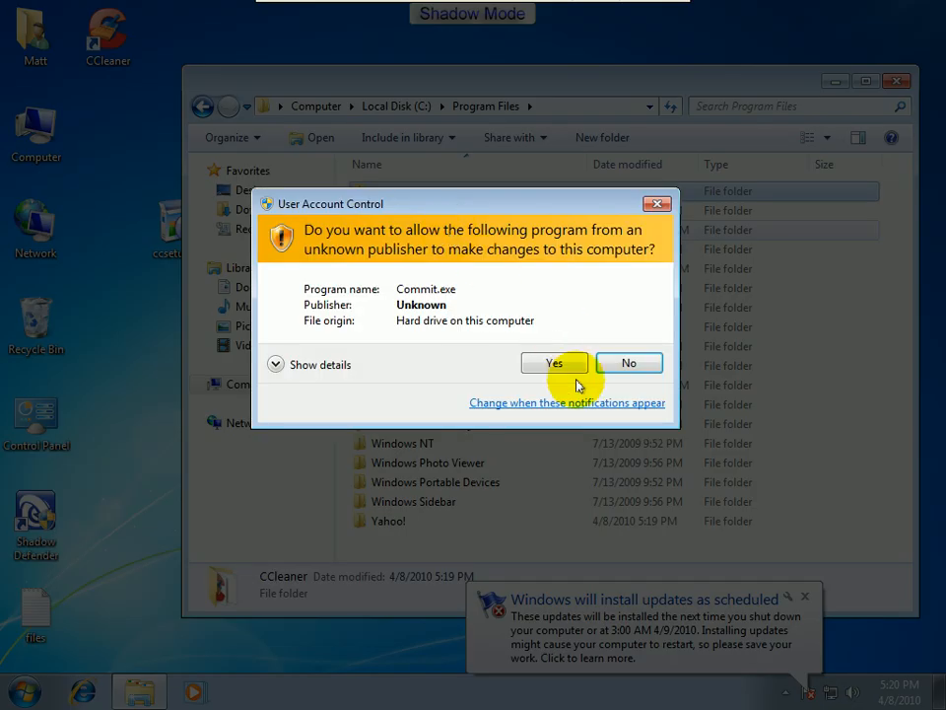
left_click(564, 362)
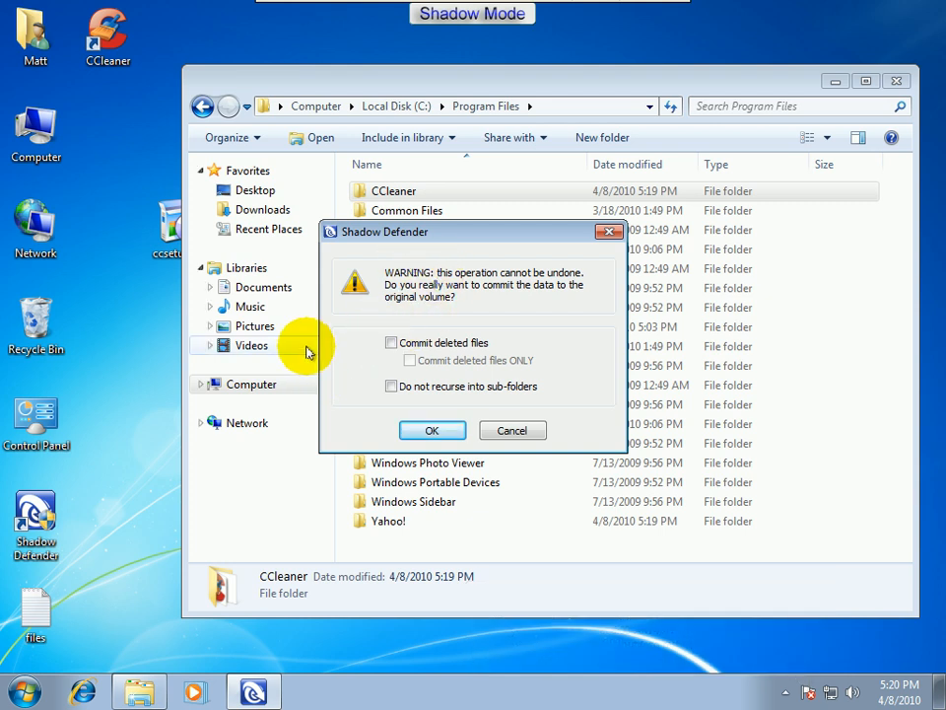
left_click(437, 434)
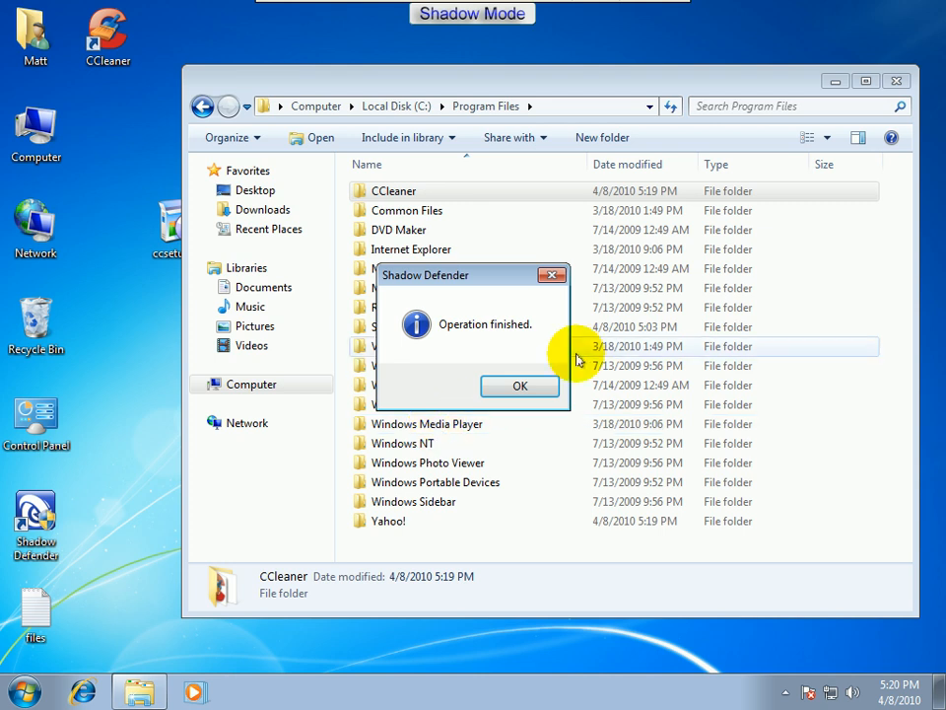
left_click(526, 385)
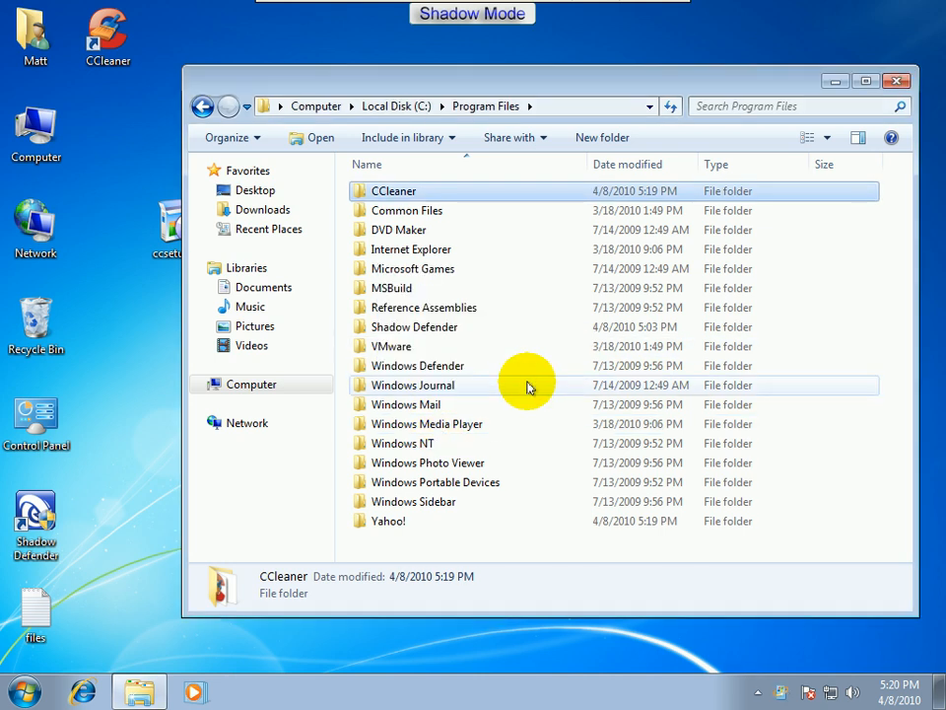
Look at the contents of the CCleaner folder and close the folder window
mouse_move(580, 368)
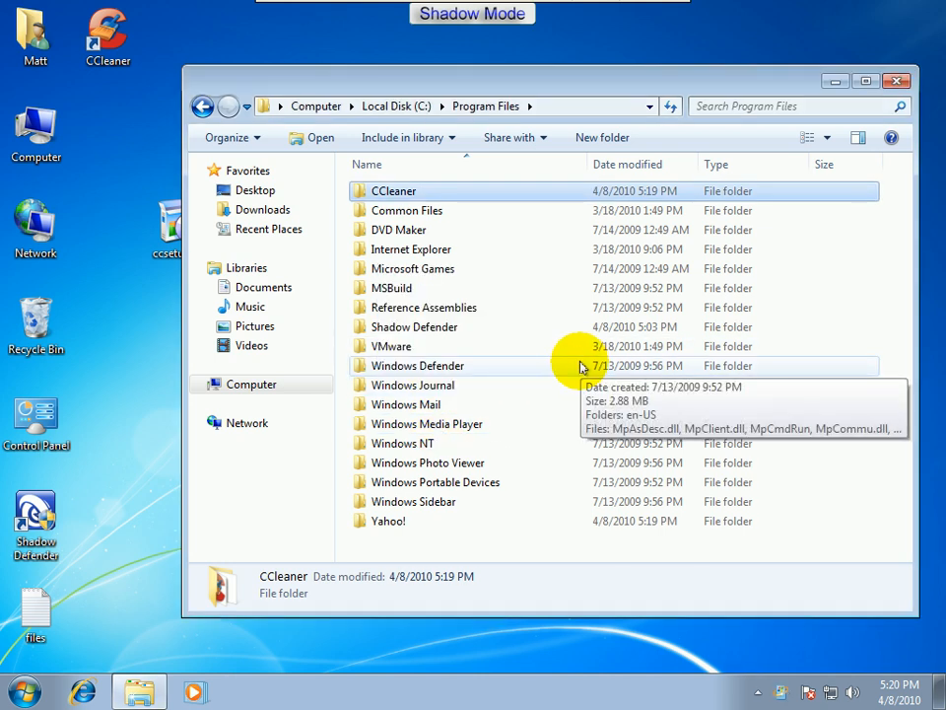
double_click(356, 191)
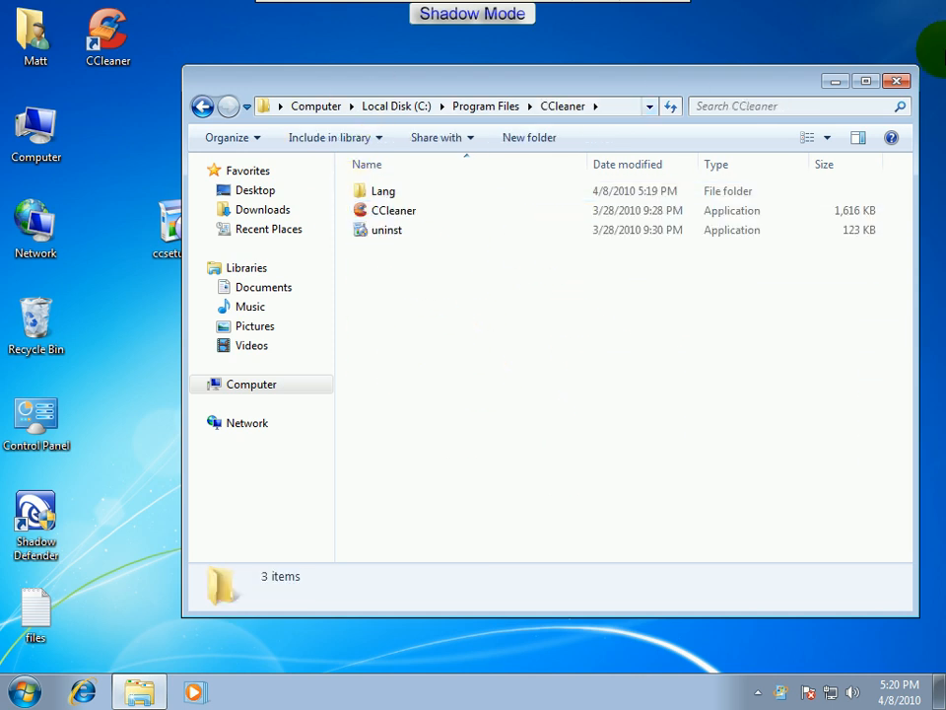
left_click(896, 81)
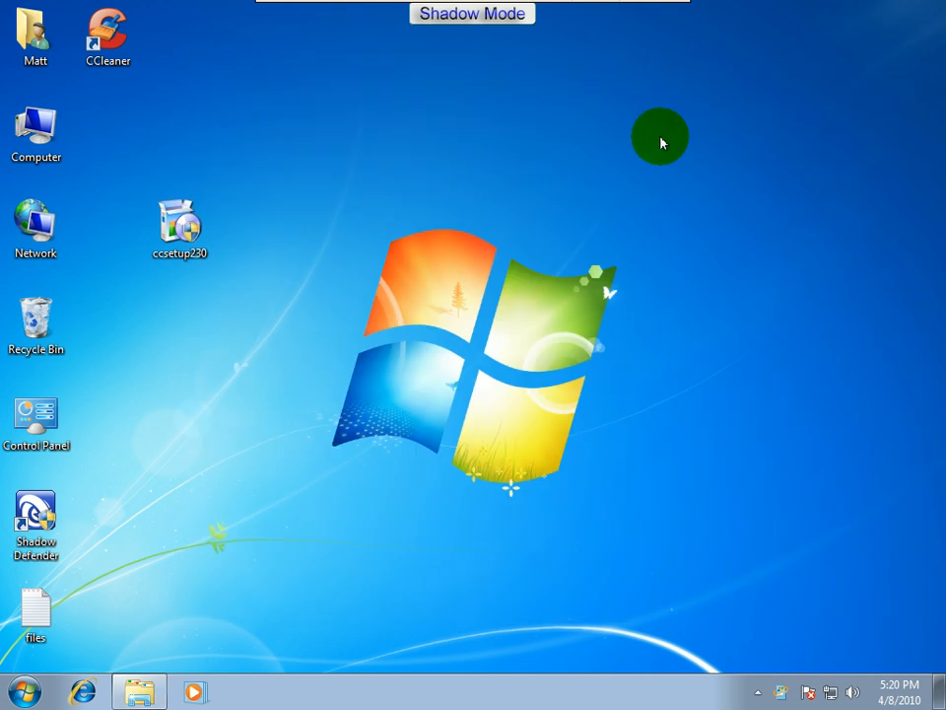
Move ccsetup230 directly below the CCleaner shortcut on the desktop and restart Windows
left_click_drag(169, 211, 91, 118)
left_click(252, 279)
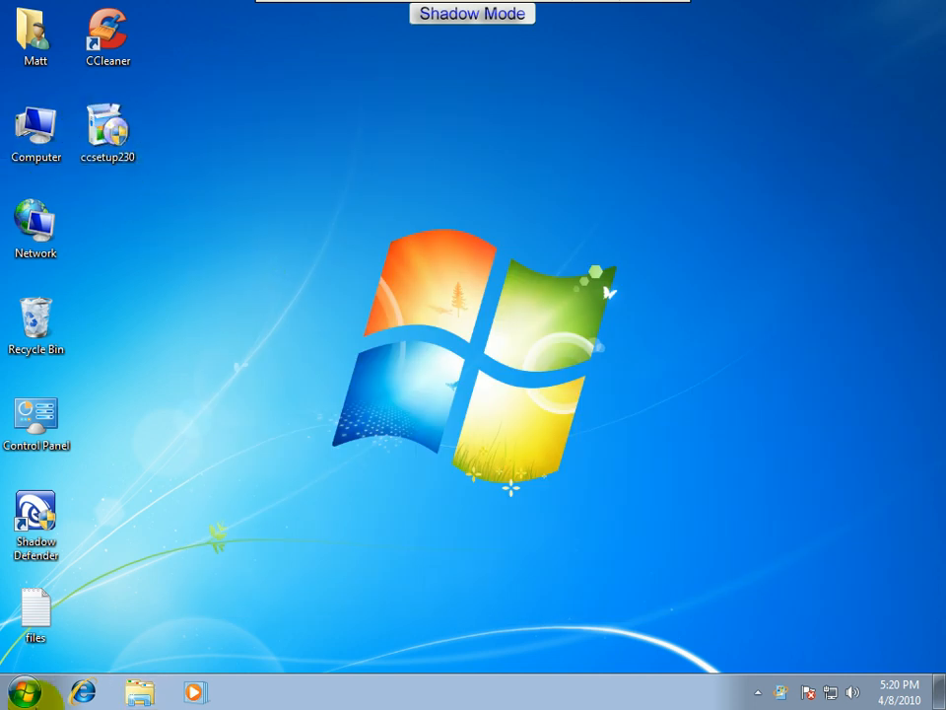
left_click(24, 692)
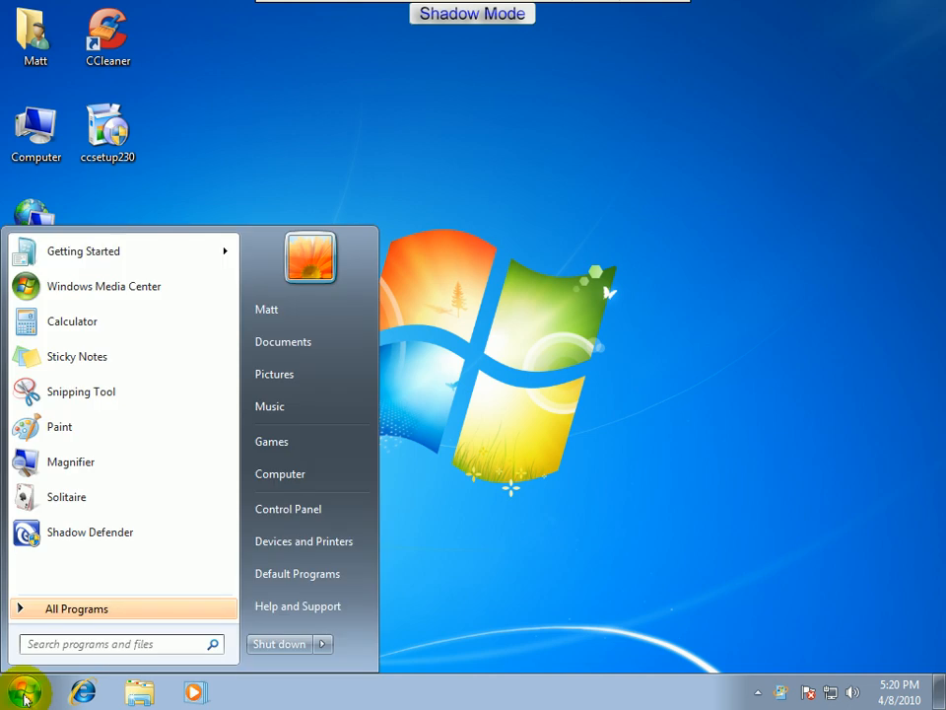
mouse_move(321, 644)
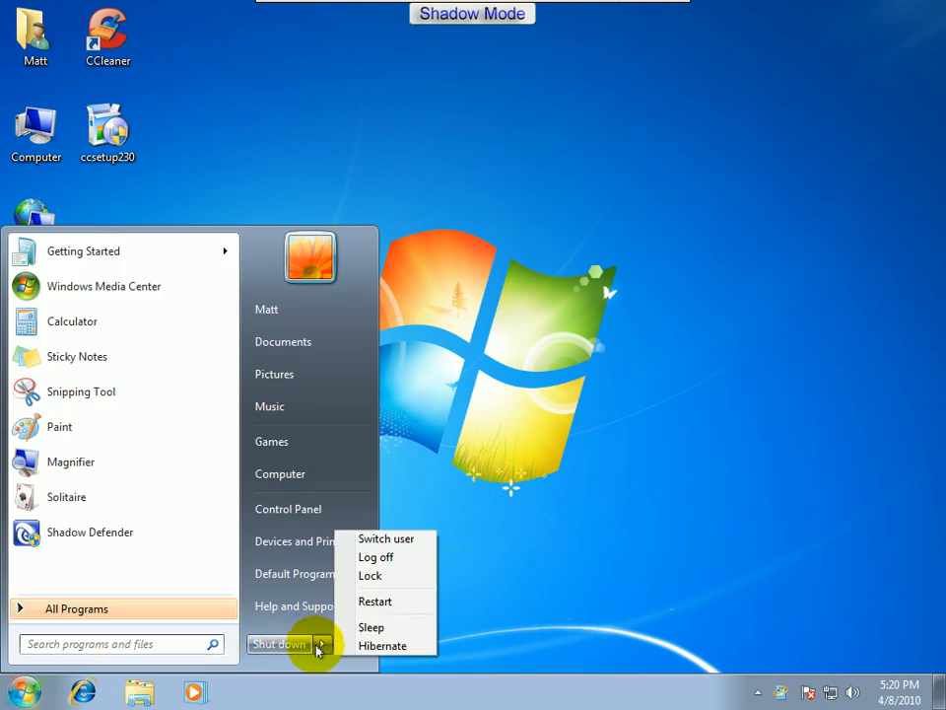
left_click(384, 603)
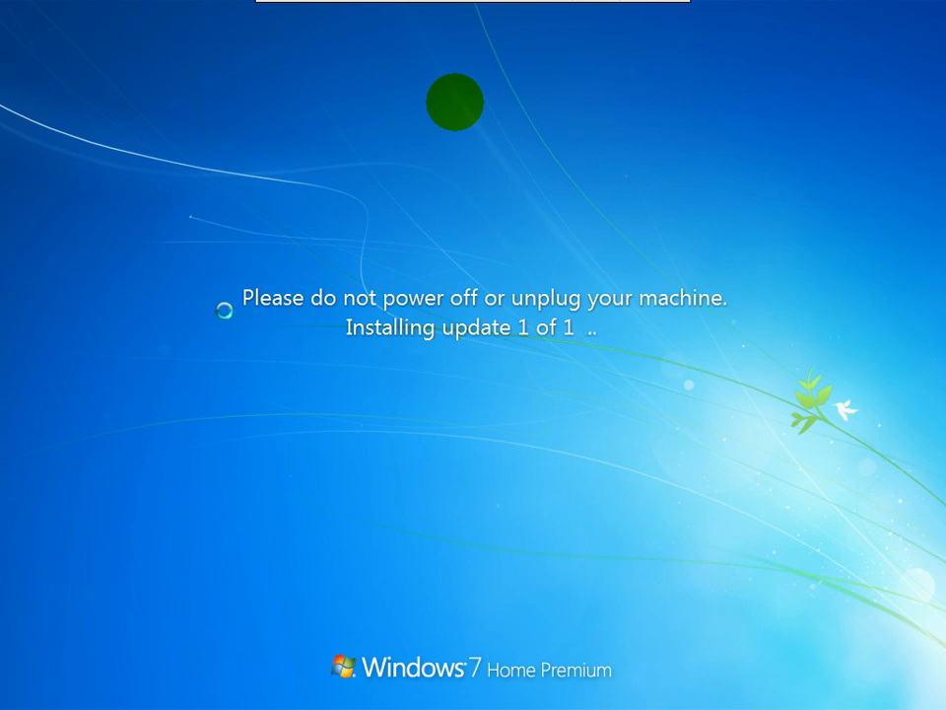
mouse_move(493, 29)
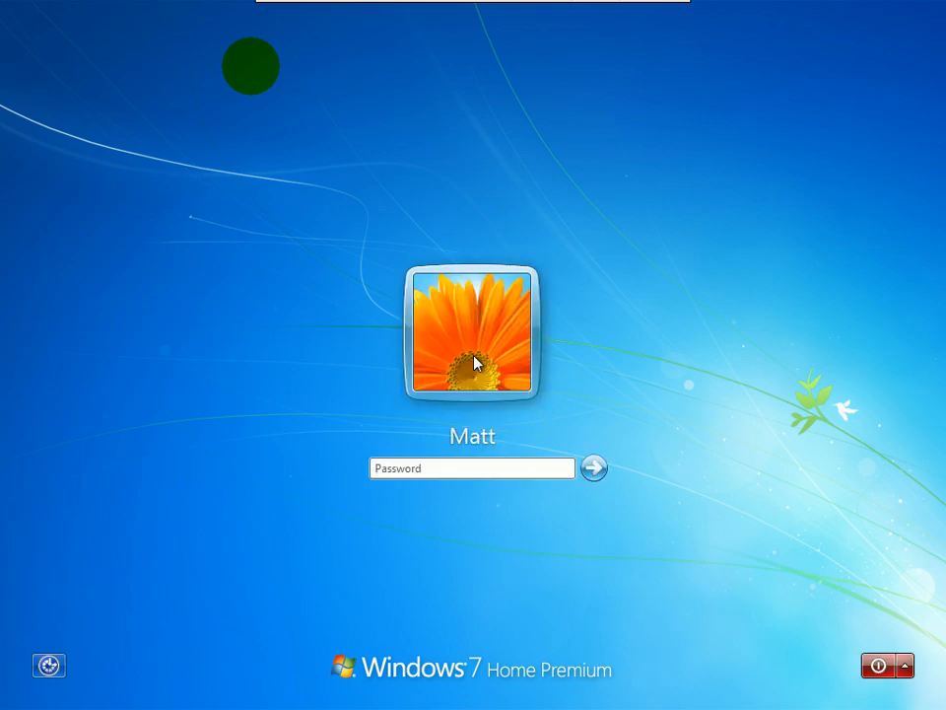
Try to enter the account password on the Windows logon screen
type("••••")
key("BackSpace")
key("BackSpace")
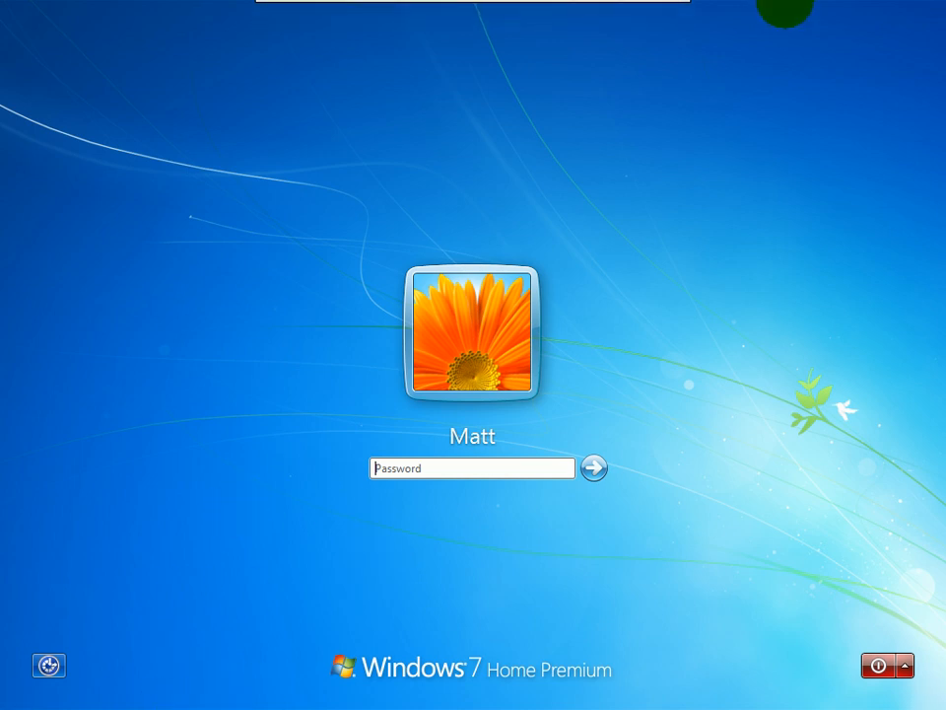
Take the virtual machine out of full screen and back into it, and log on with the account password
mouse_move(608, 6)
left_click(655, 14)
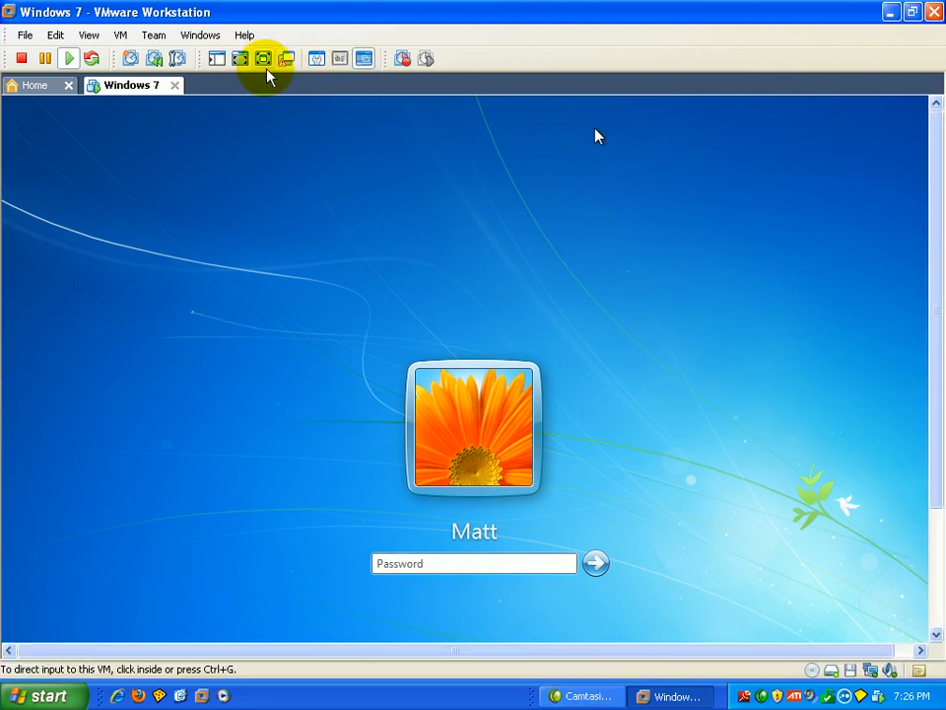
left_click(263, 58)
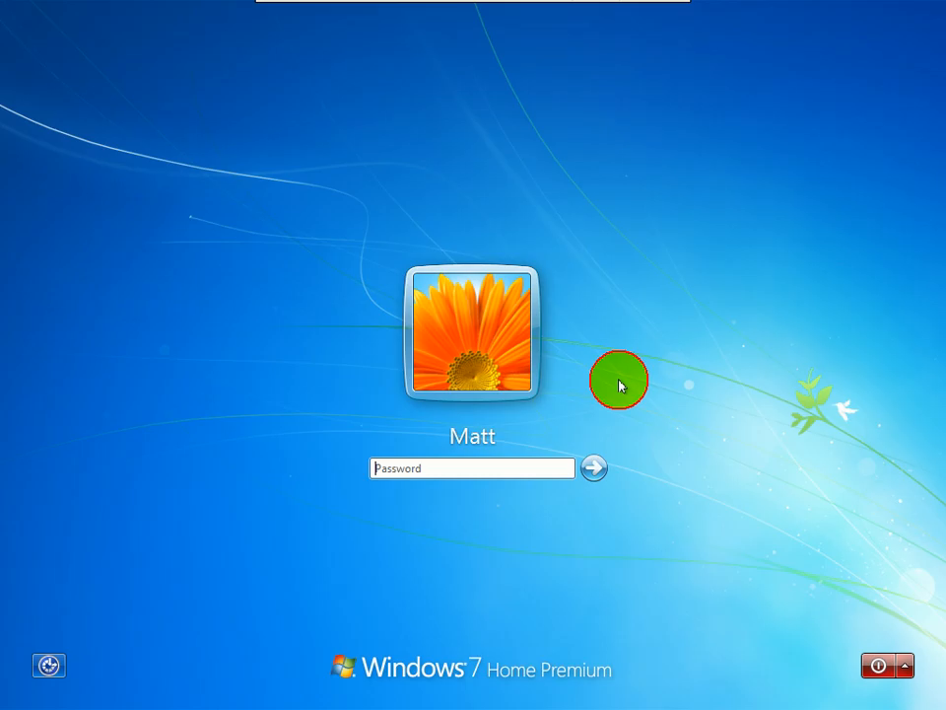
left_click(459, 467)
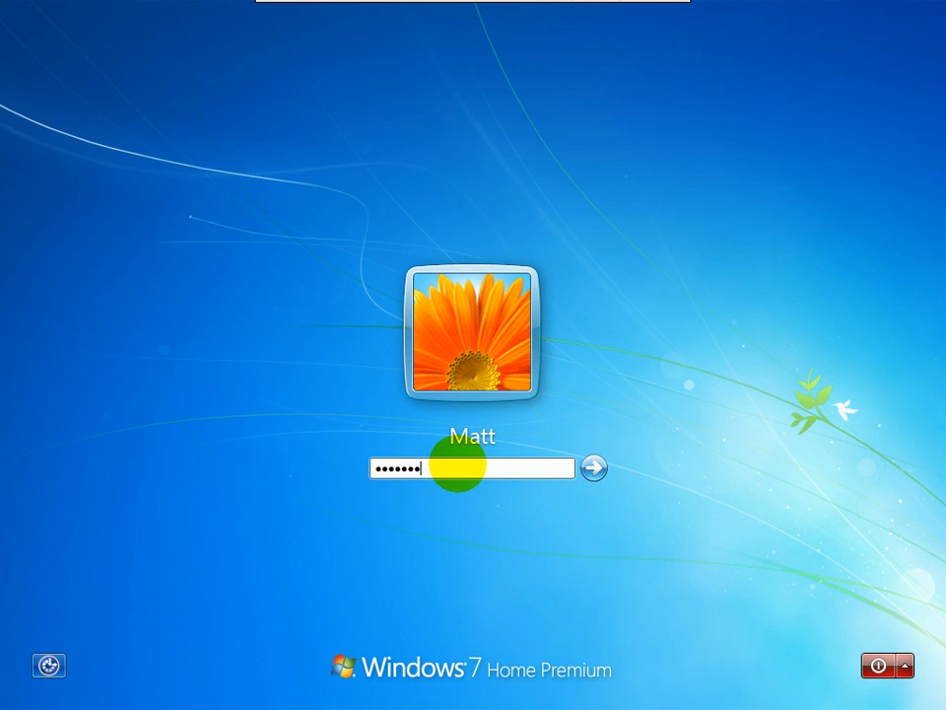
key("Return")
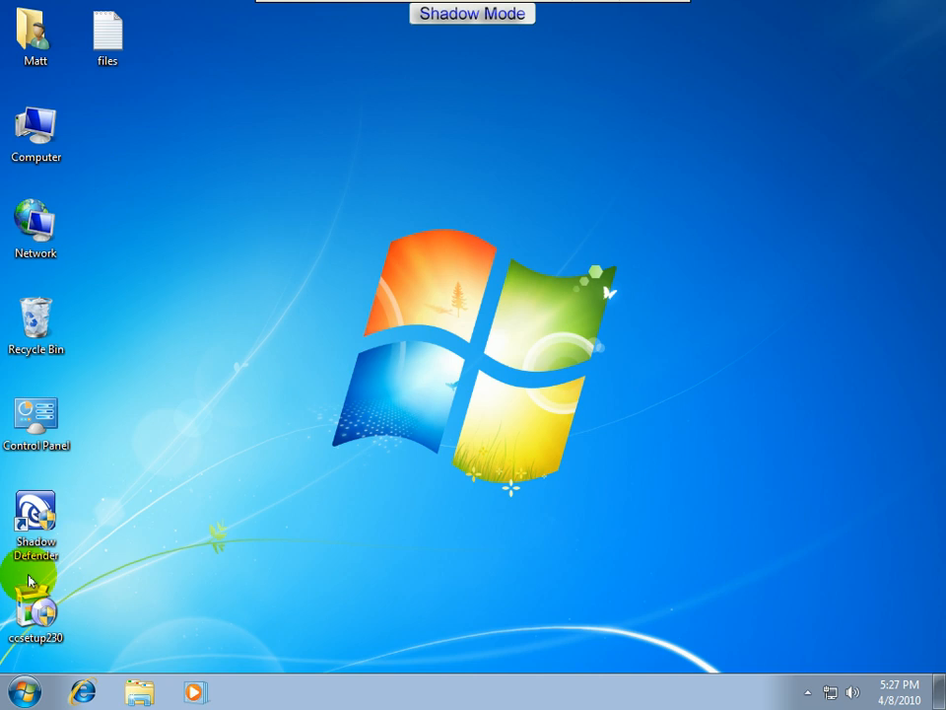
Check the list of all installed programs for a CCleaner entry
left_click(25, 690)
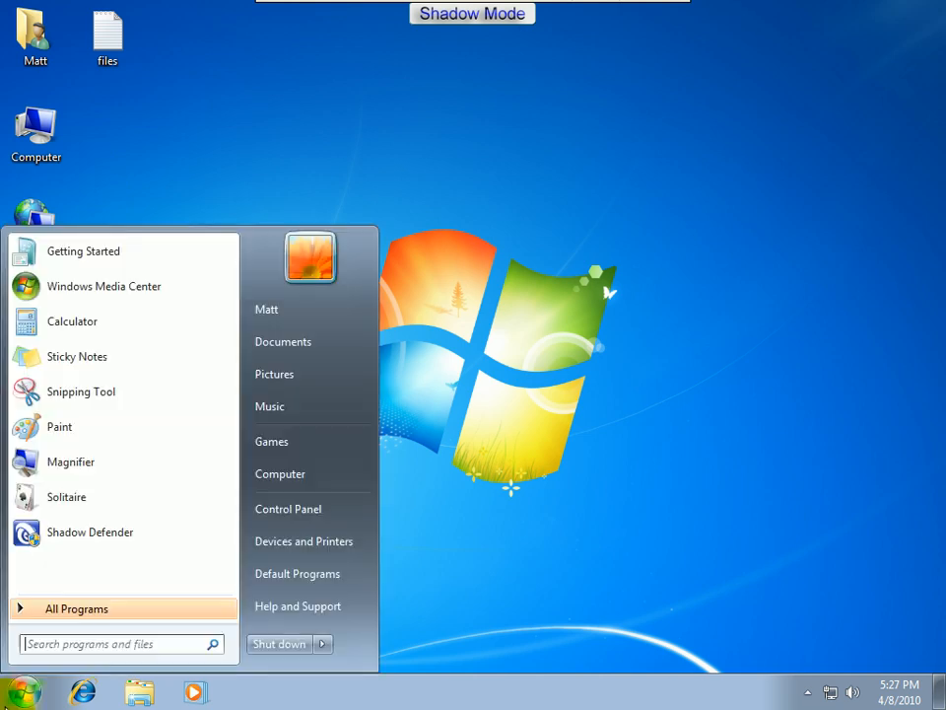
left_click(67, 619)
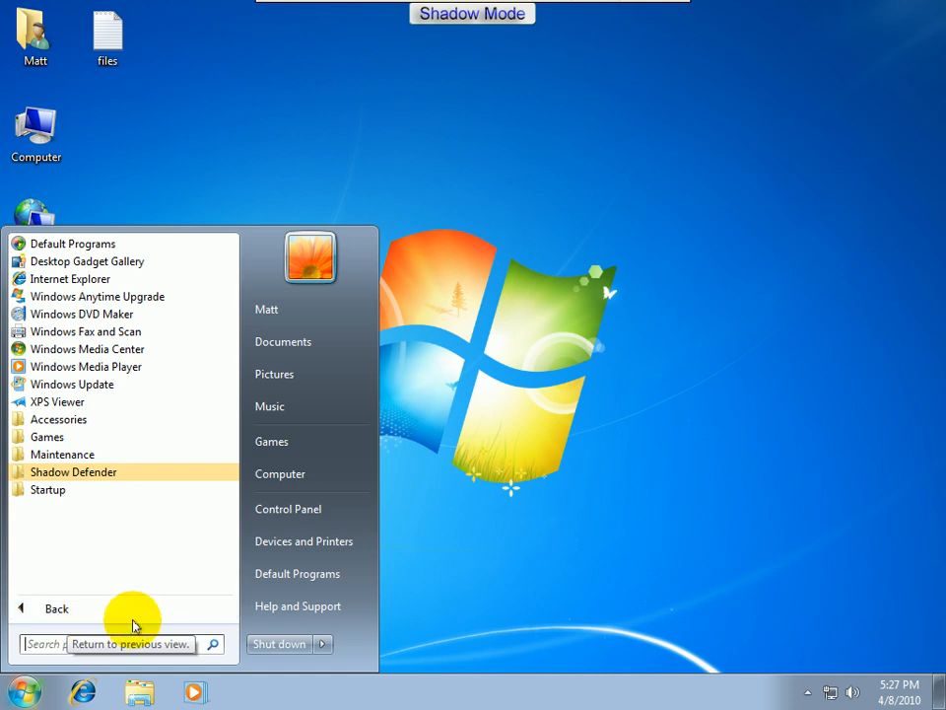
left_click(98, 612)
Open the CCleaner folder inside Program Files on drive C:
left_click(34, 138)
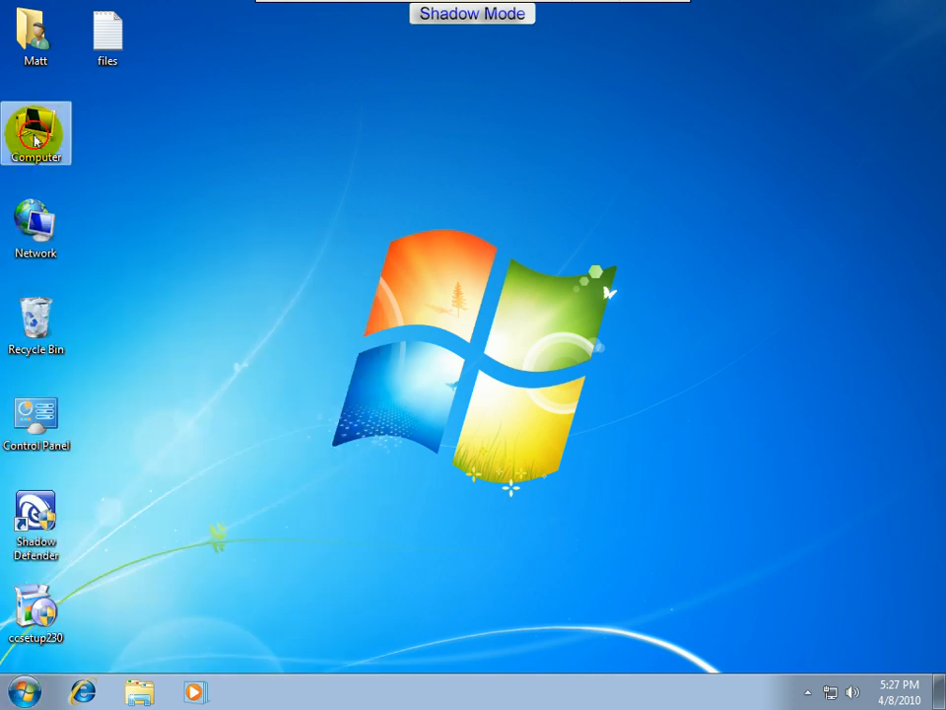
left_click(96, 137)
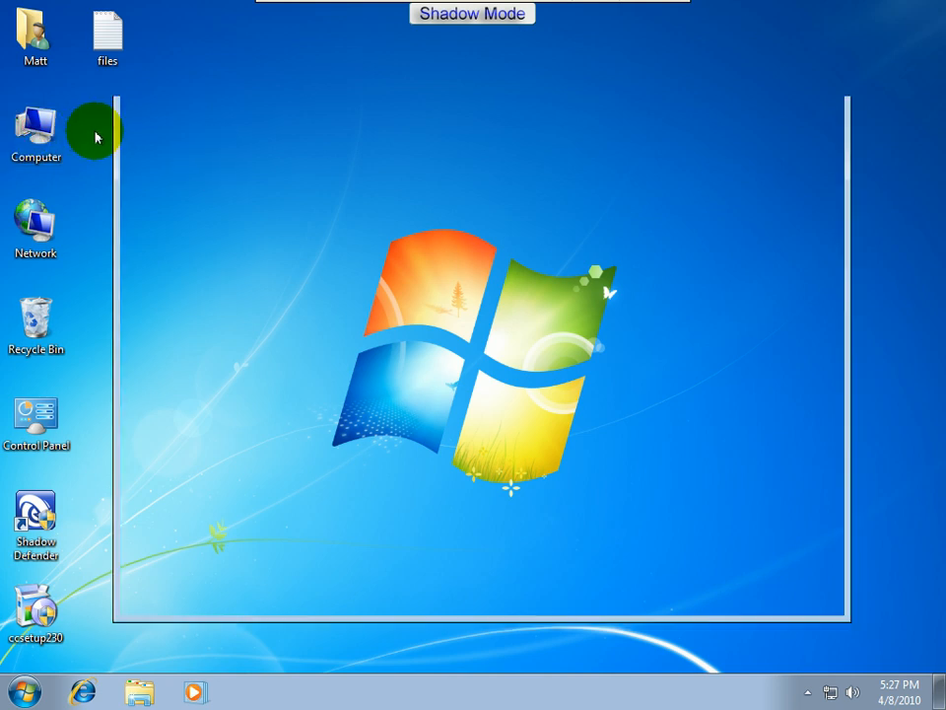
left_click(325, 227)
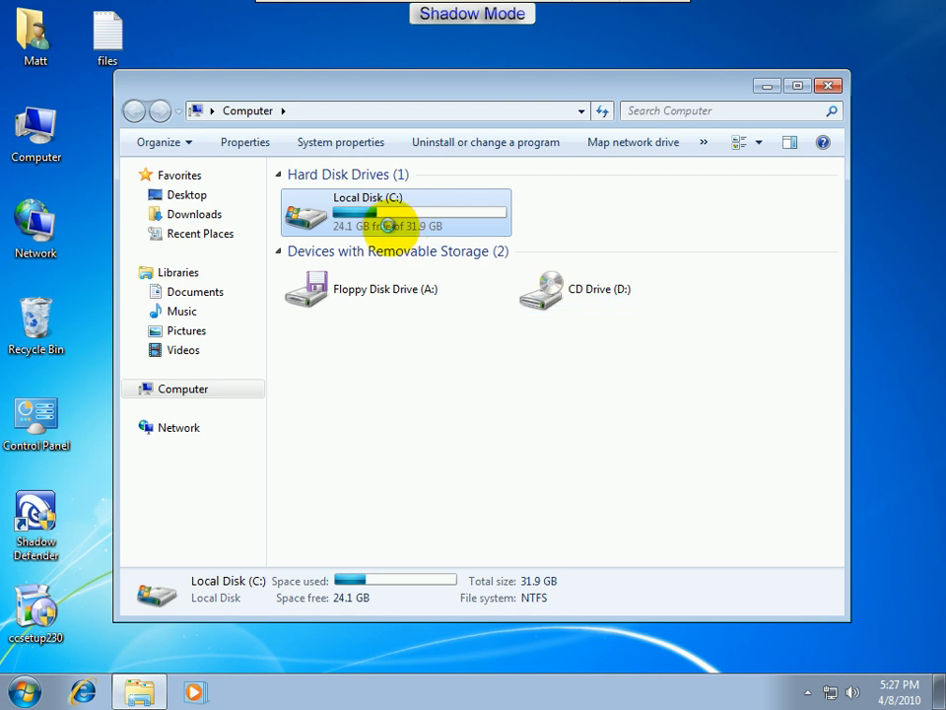
double_click(385, 219)
double_click(364, 215)
double_click(302, 193)
Launch CCleaner from its program folder, allow it to make changes to the computer, and bring its window forward
left_click(325, 216)
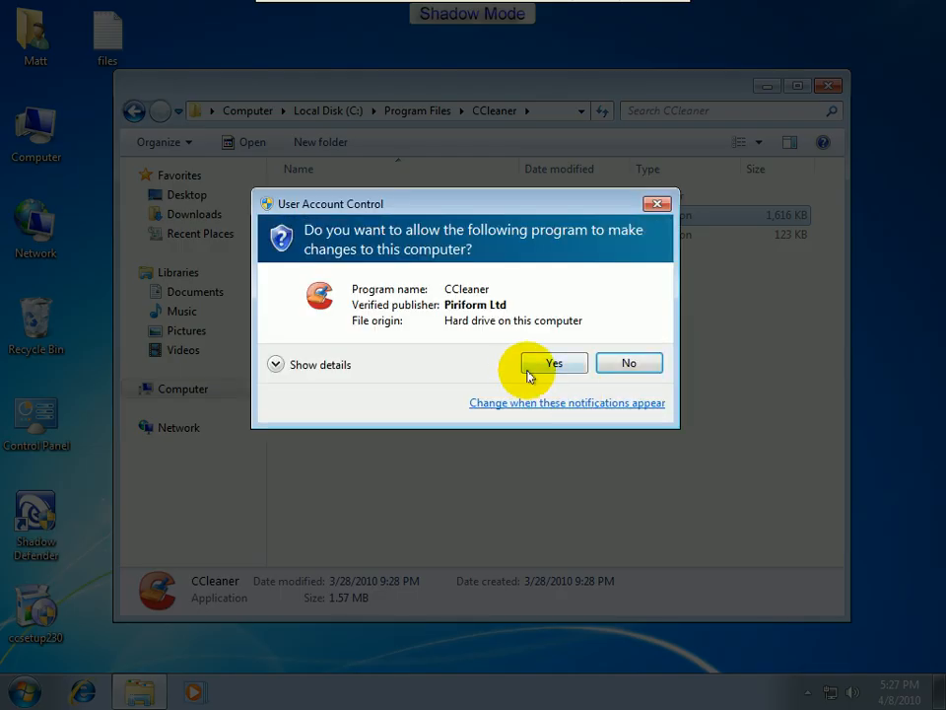
left_click(530, 367)
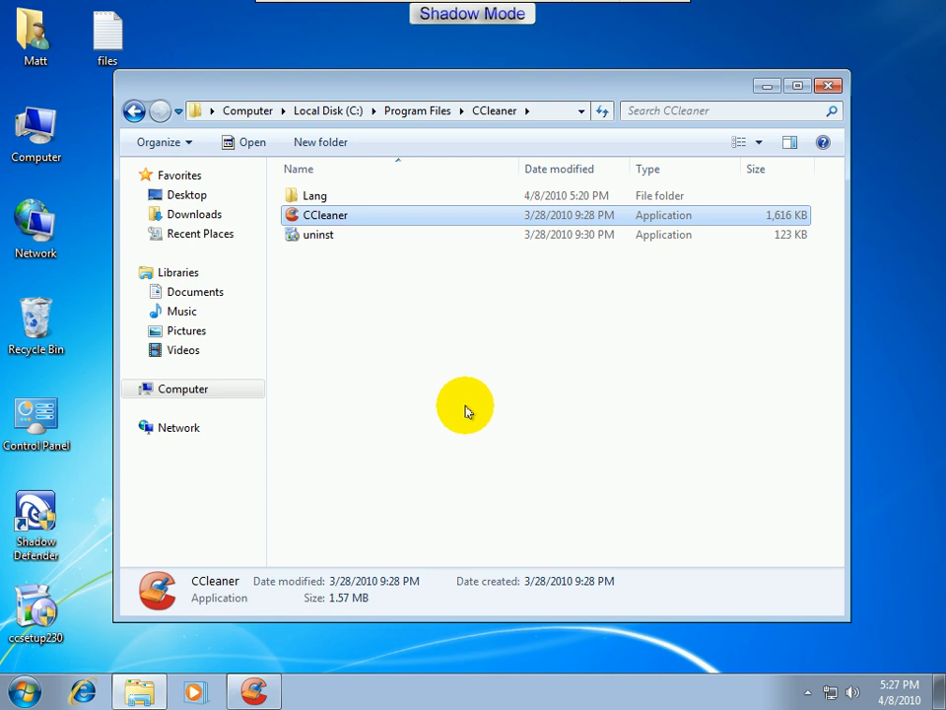
left_click(259, 691)
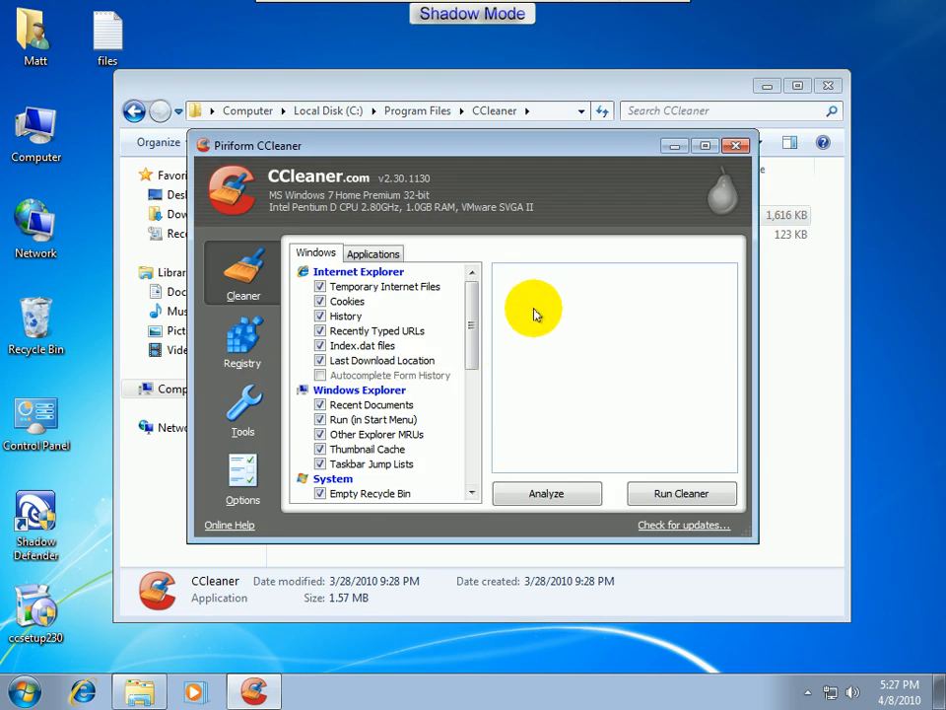
Run the cleaner with the preselected Windows items and close CCleaner
left_click(698, 497)
left_click(619, 311)
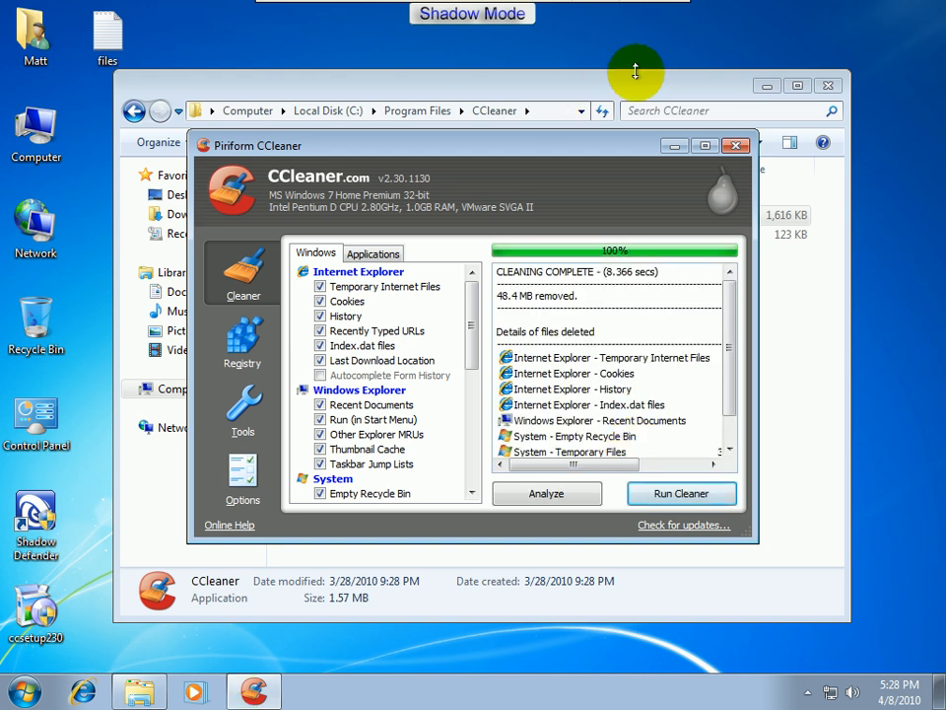
left_click(732, 144)
left_click(734, 143)
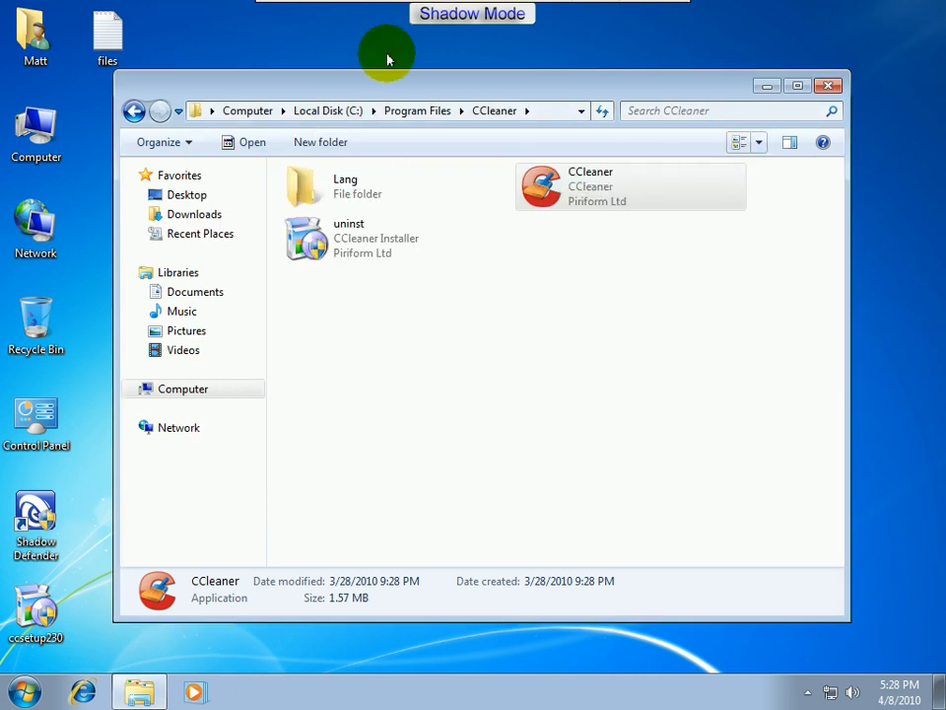
Examine the contents of My Documents in the user's personal folder and the Shadow Defender commit option for that folder
left_click(132, 108)
left_click(132, 109)
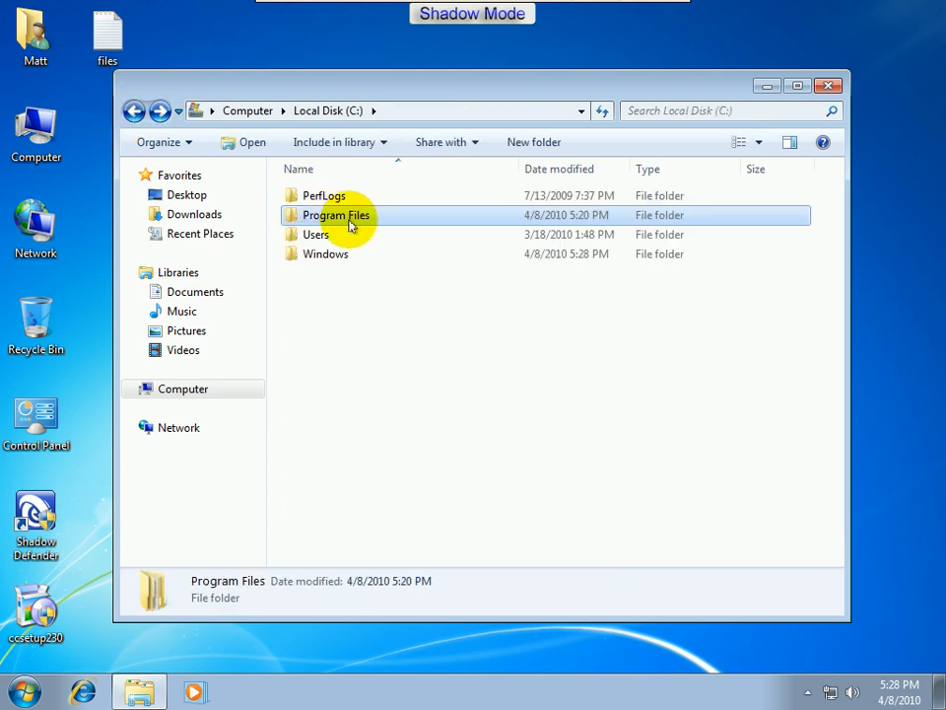
left_click(296, 237)
left_click(38, 48)
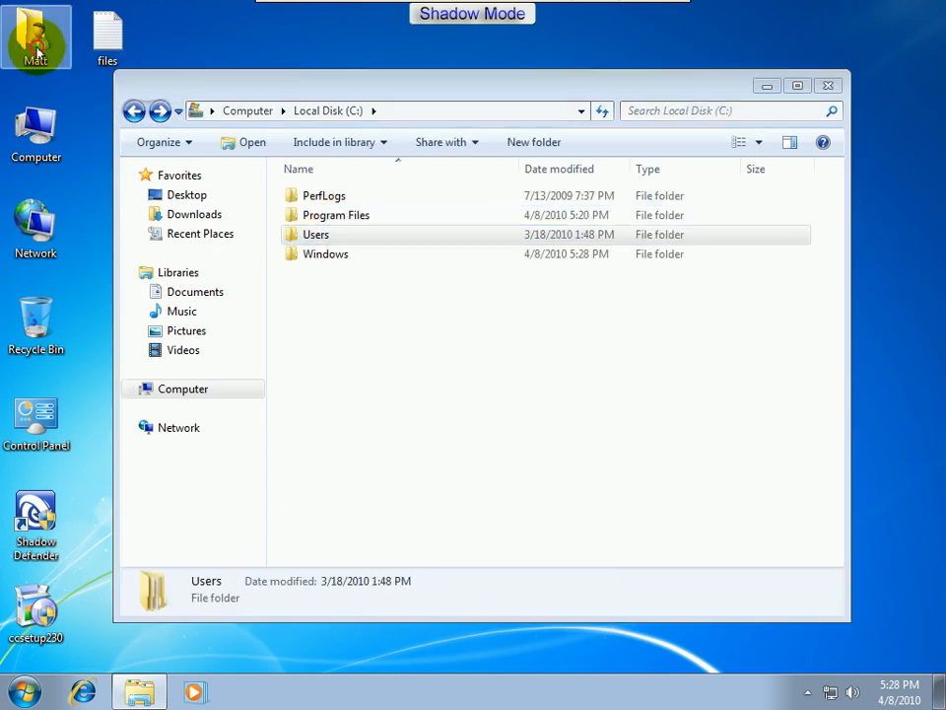
double_click(38, 47)
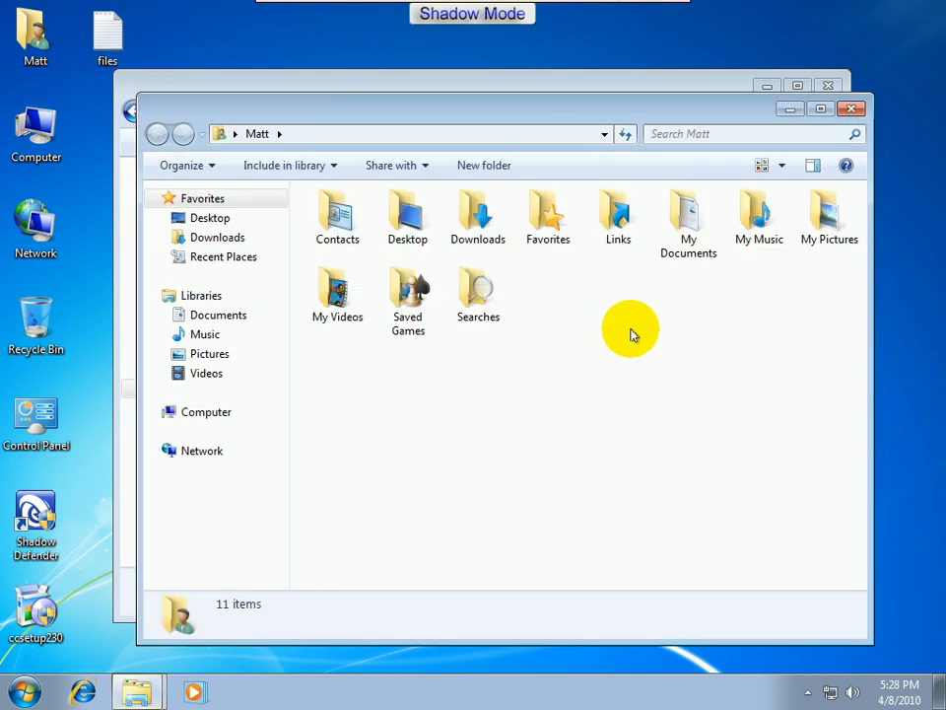
double_click(688, 223)
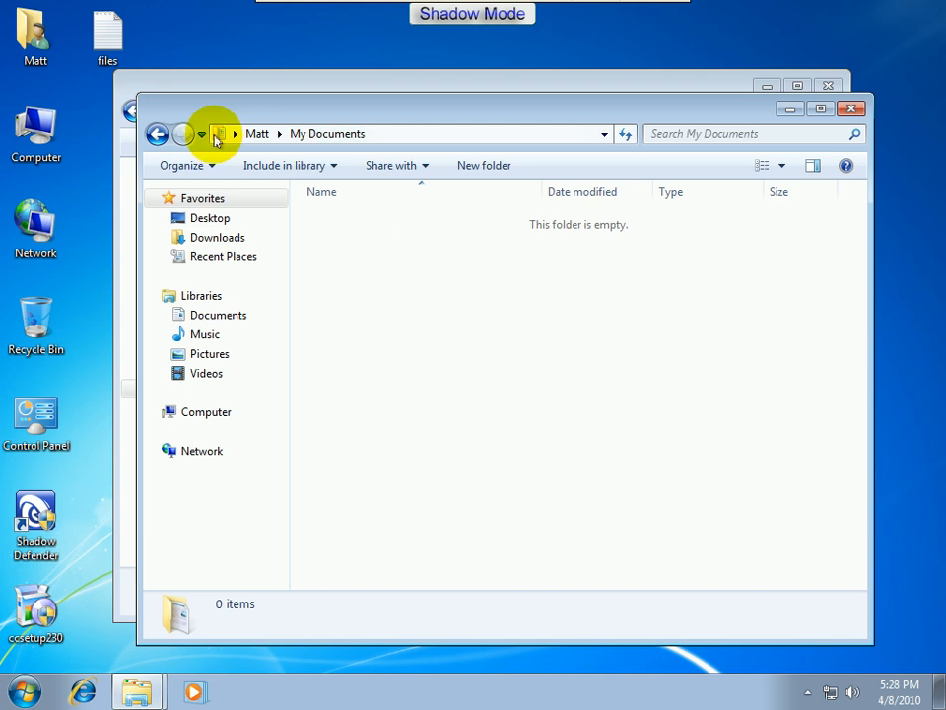
left_click(157, 136)
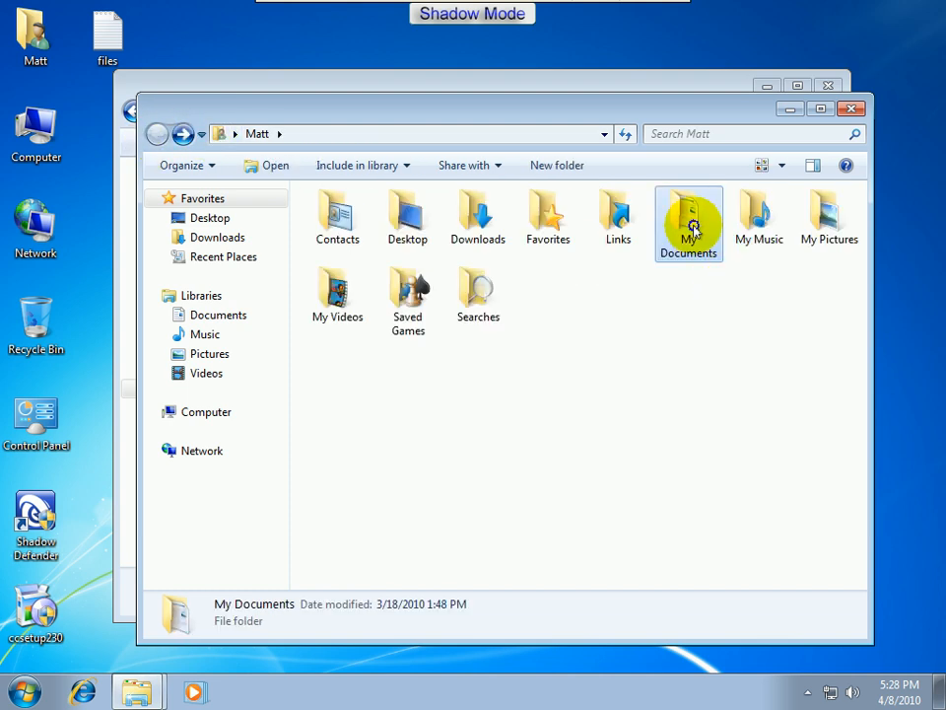
right_click(694, 228)
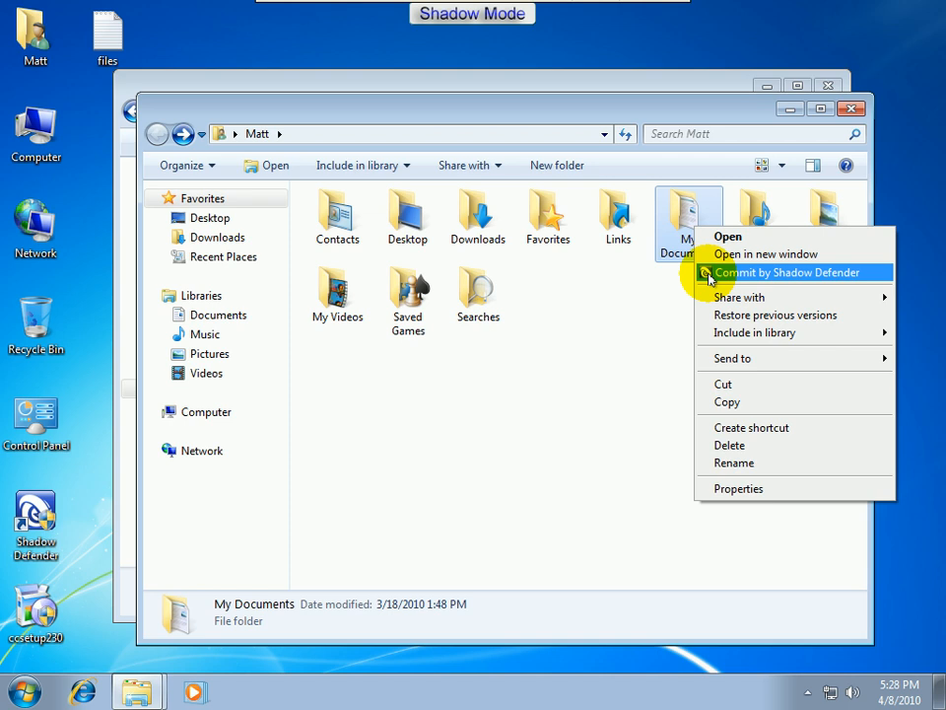
Launch Shadow Defender with permission to make changes and postpone its trial registration
left_click(30, 508)
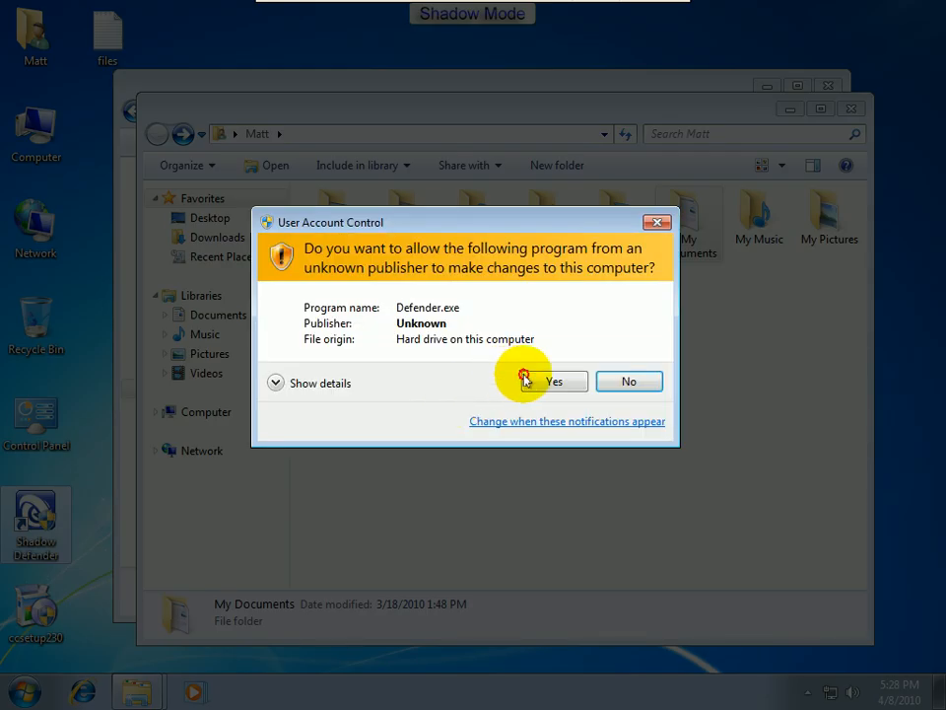
left_click(530, 379)
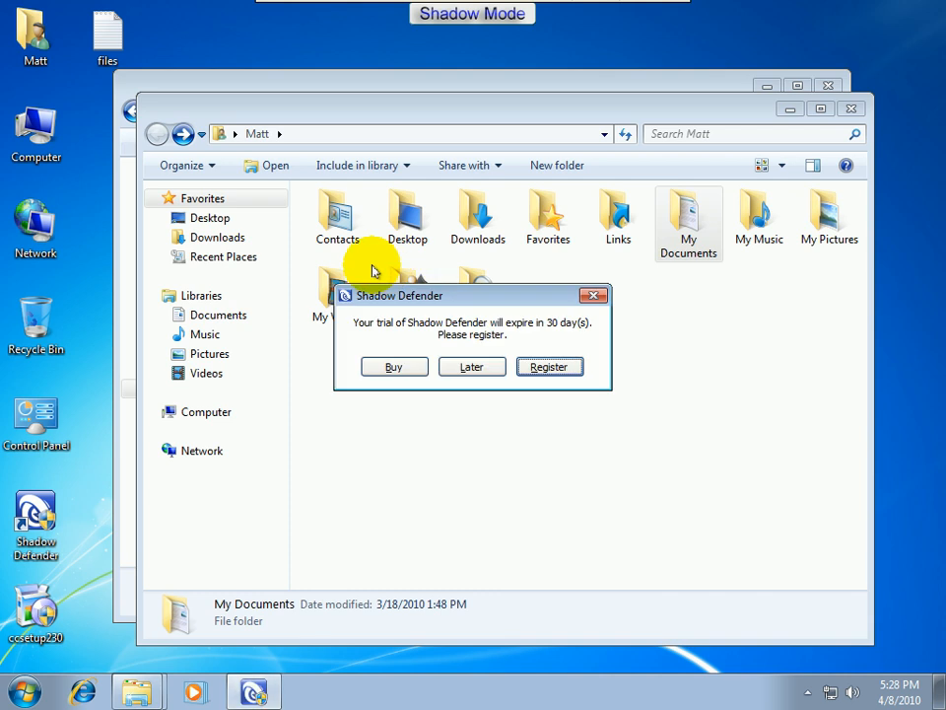
left_click(471, 369)
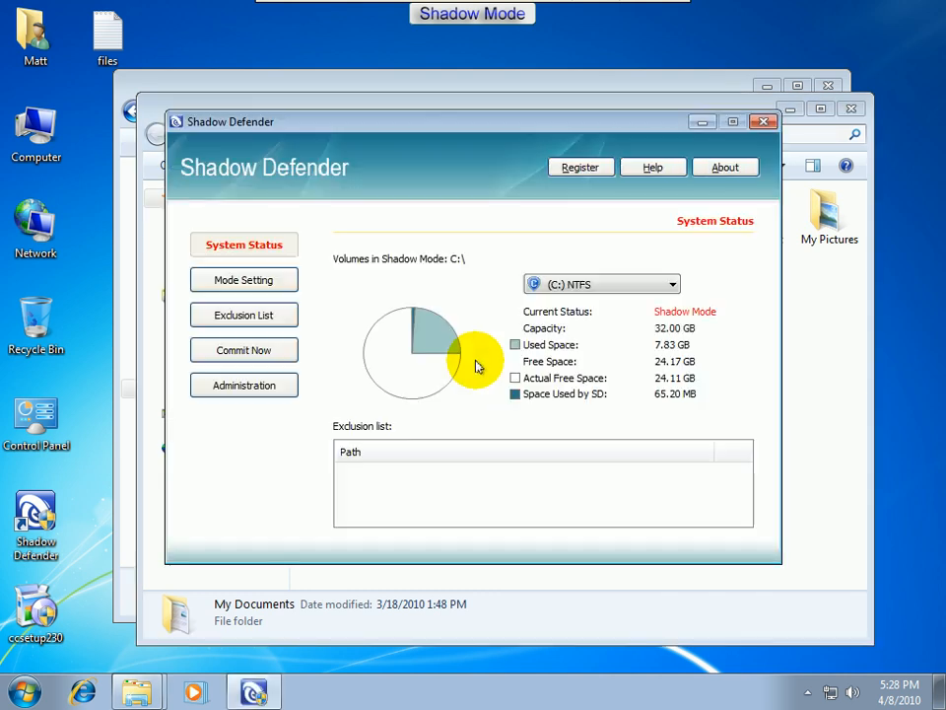
Try to add the user's My Documents folder to the exclusion list while drive C: is in Shadow Mode
left_click(228, 314)
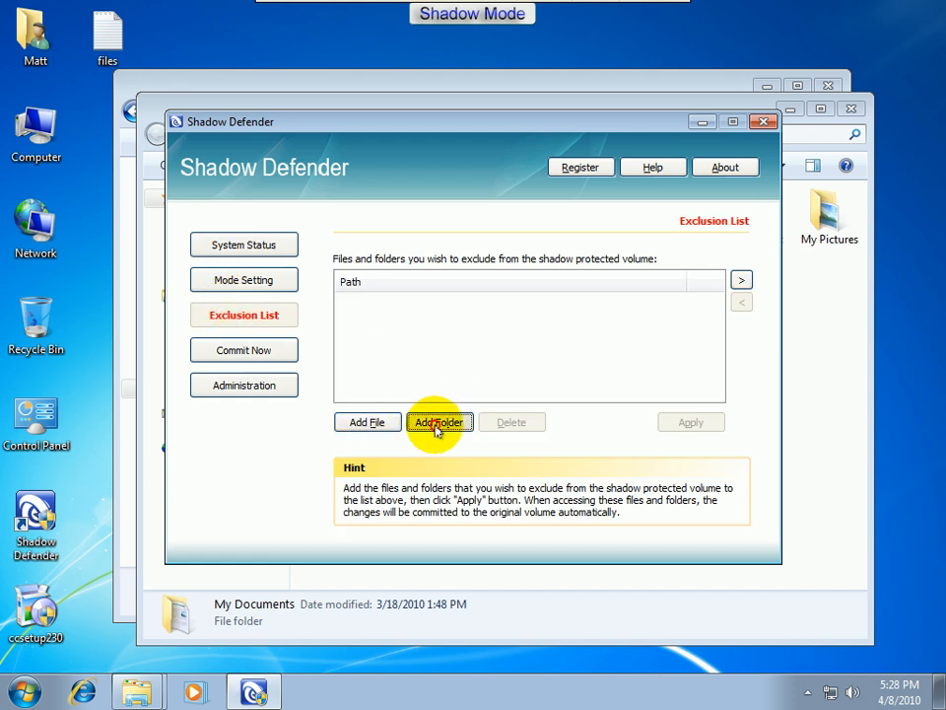
left_click(437, 425)
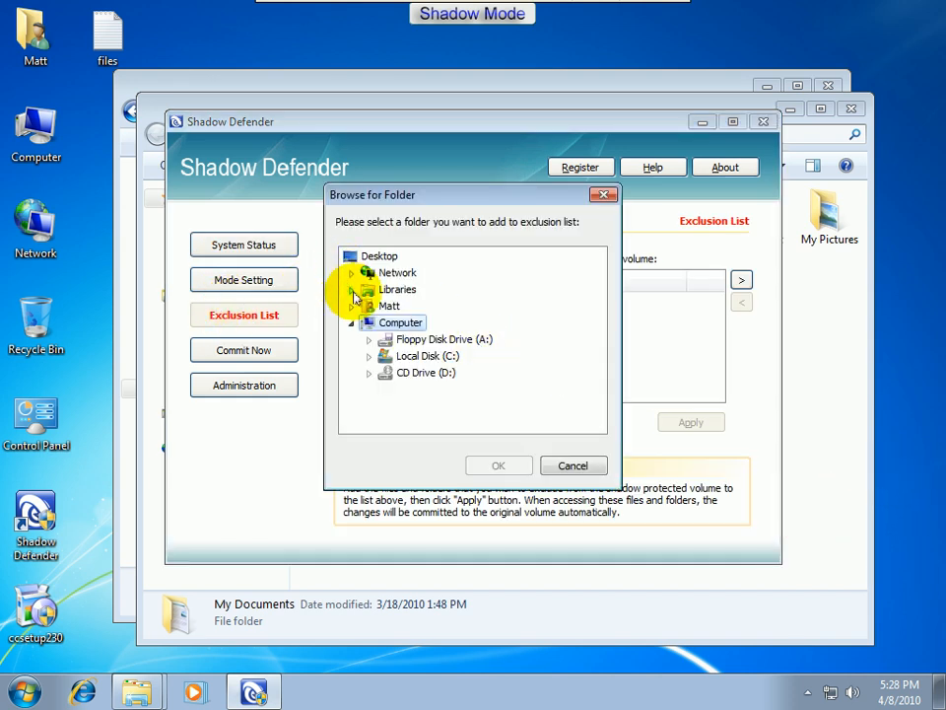
left_click(351, 307)
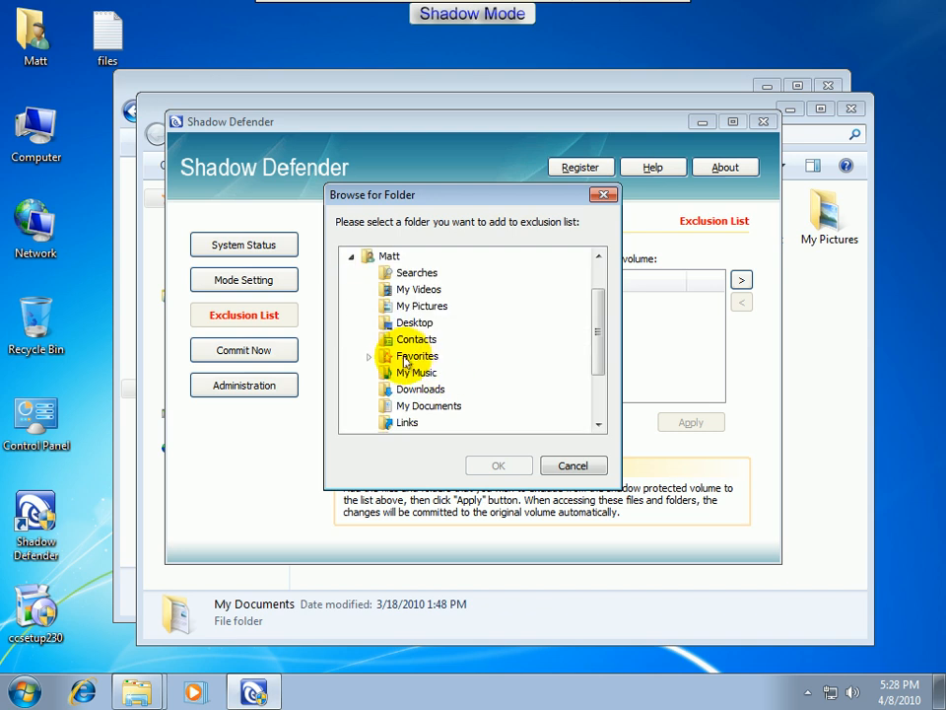
left_click(415, 403)
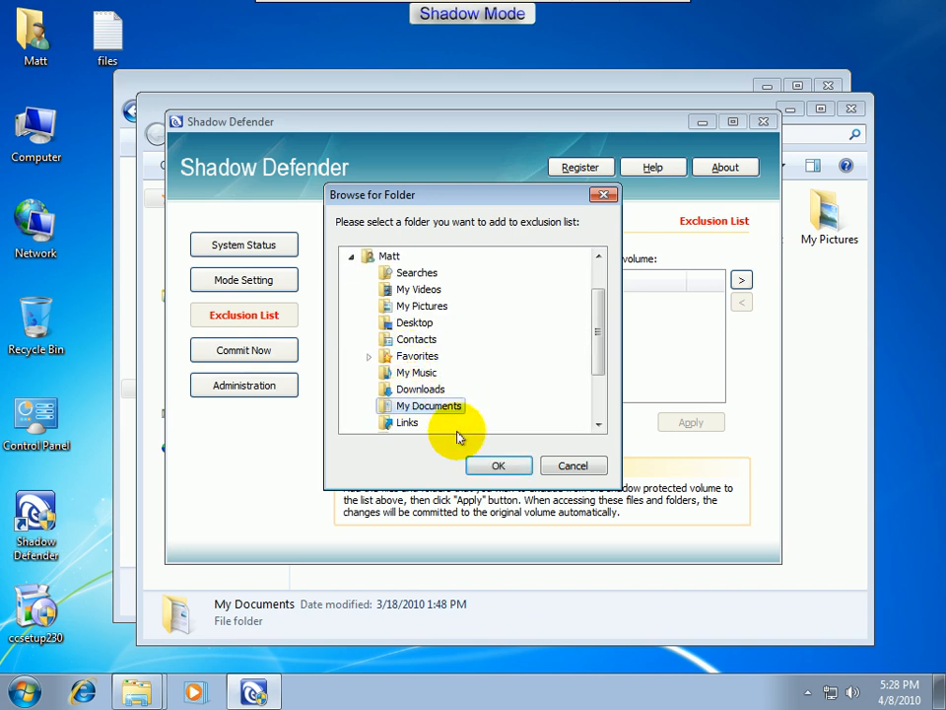
left_click(504, 465)
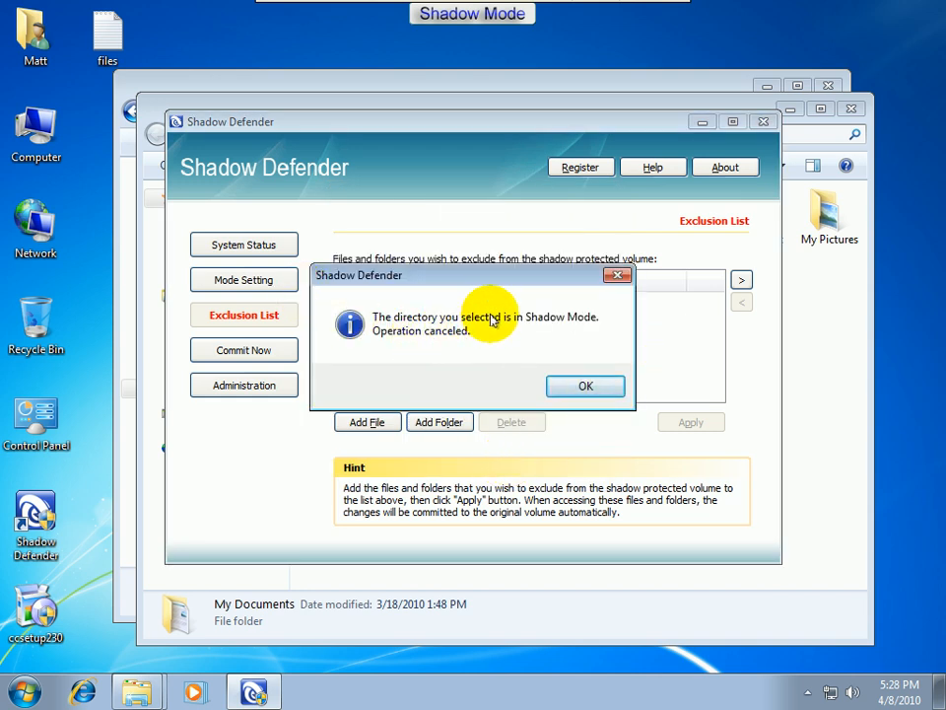
left_click(567, 388)
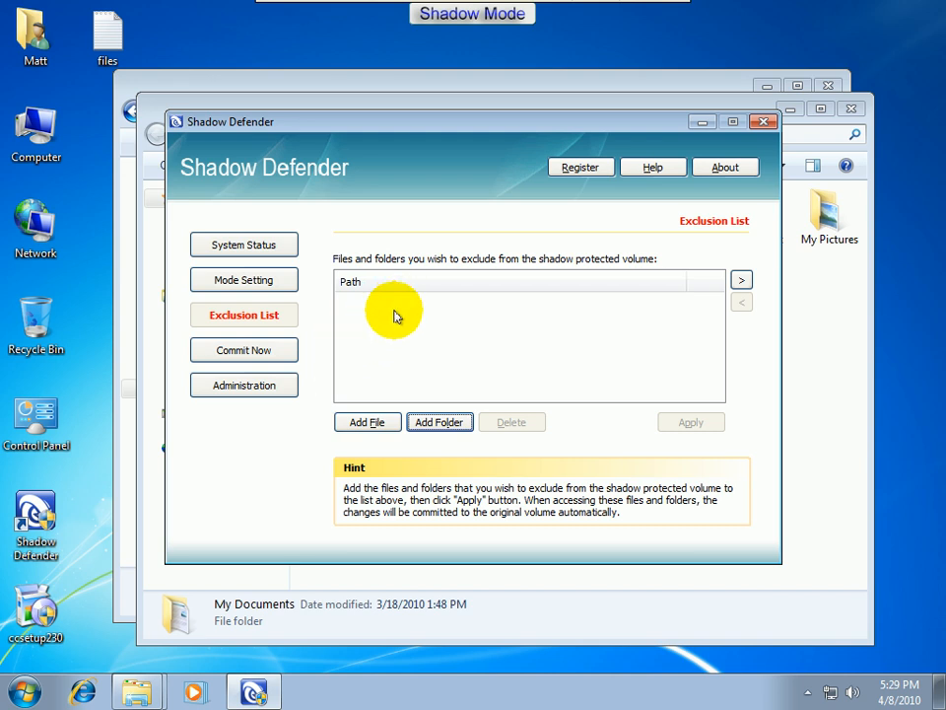
Exit all Shadow Modes using the option to exit Shadow Mode and reboot now
left_click(227, 284)
left_click(632, 422)
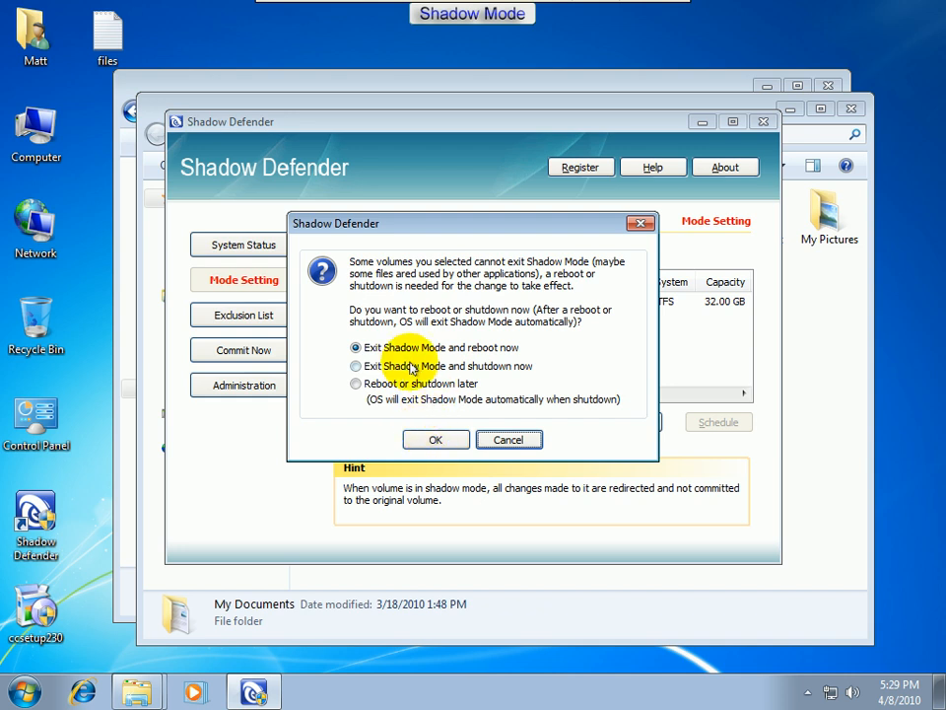
left_click(434, 440)
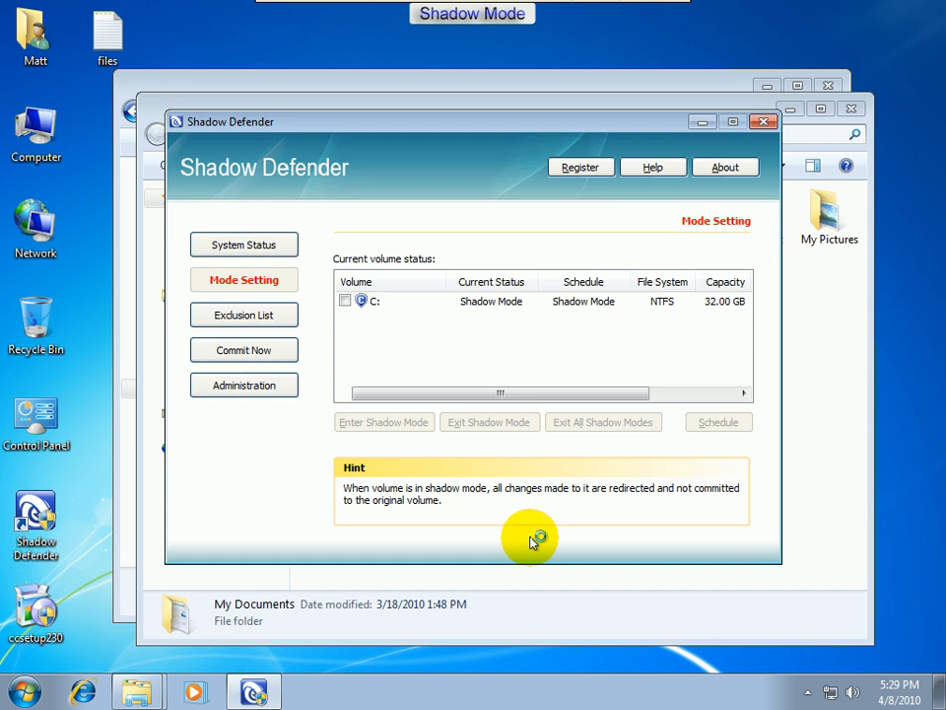
Take the Windows 7 virtual machine out of full screen for the reboot and return it to full screen
mouse_move(418, 8)
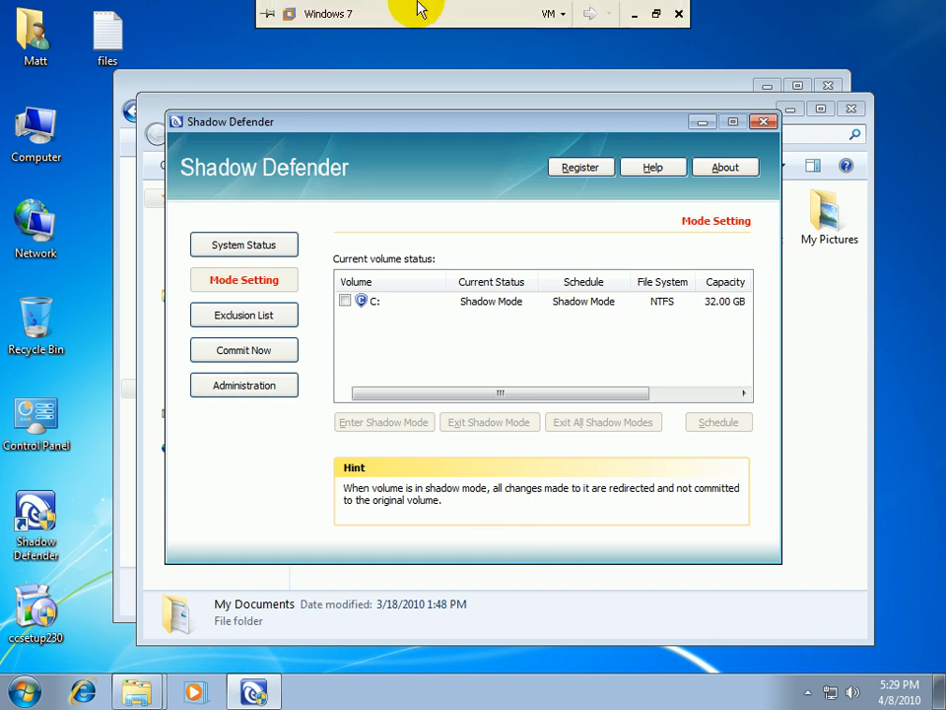
left_click(656, 14)
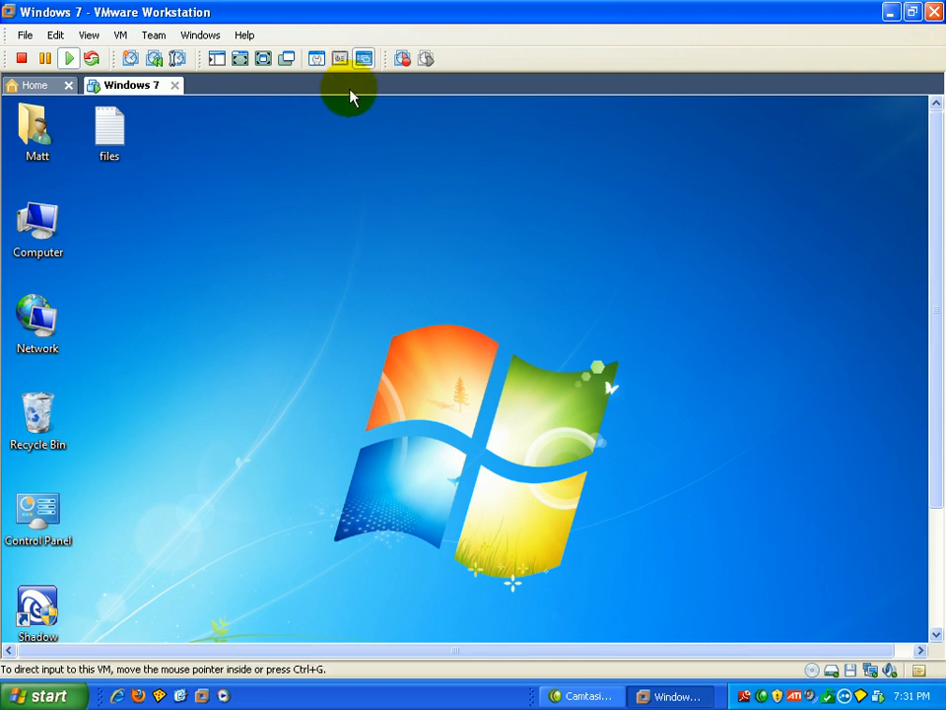
left_click(263, 59)
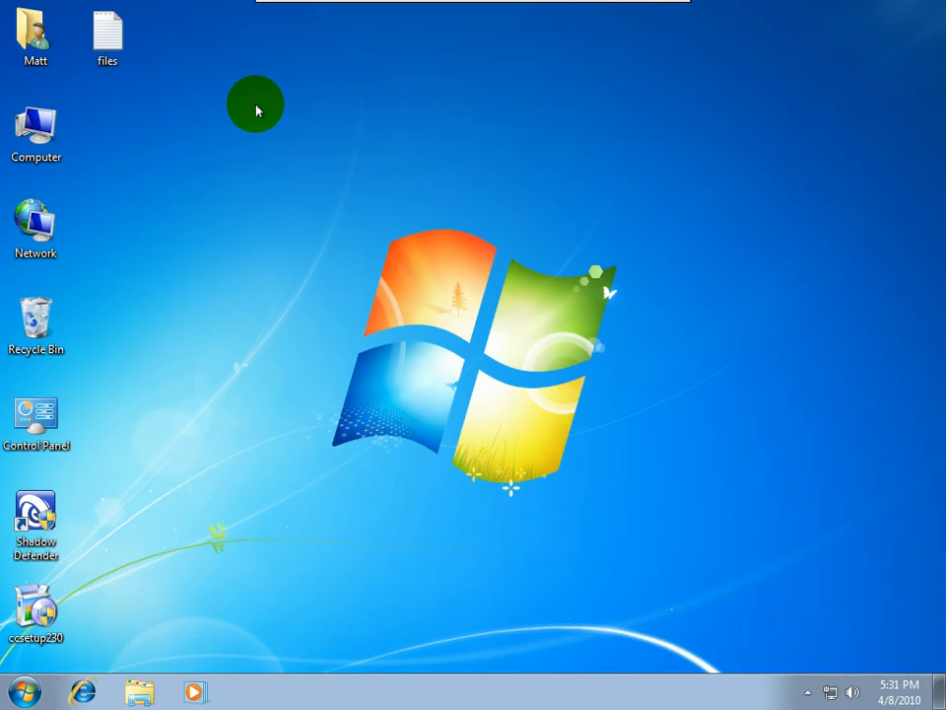
Reopen Shadow Defender, postponing registration, and add the user's My Documents folder to the exclusion list
left_click(40, 528)
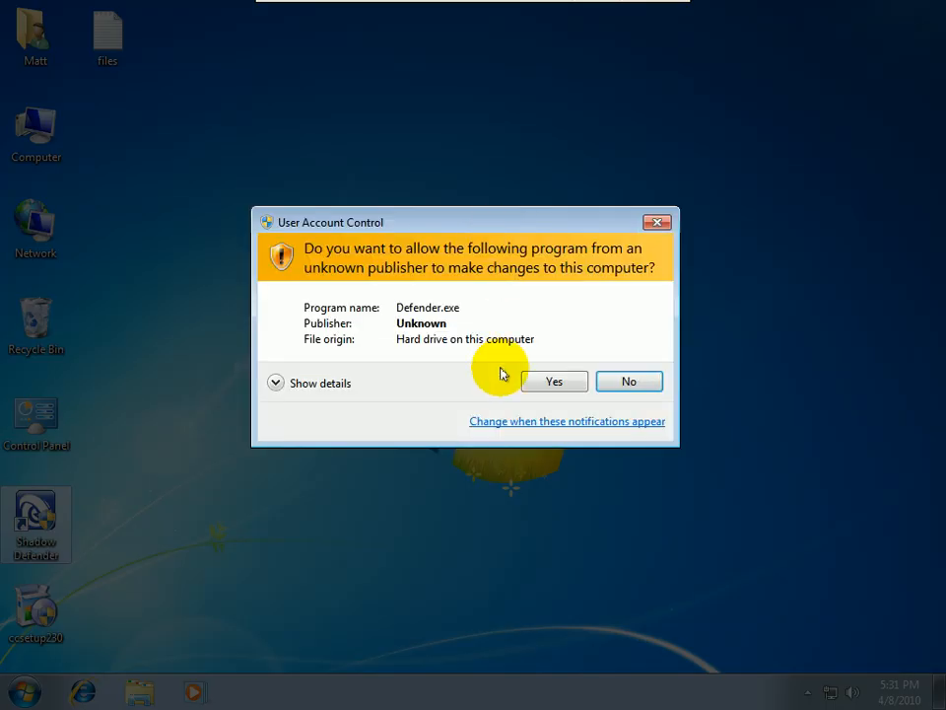
left_click(562, 391)
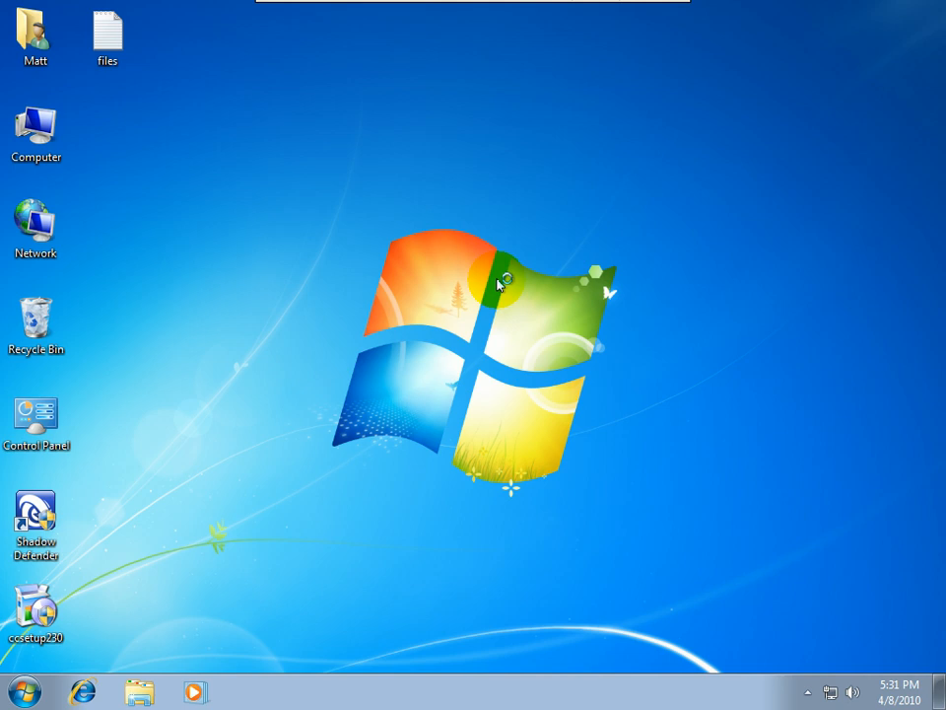
left_click(470, 367)
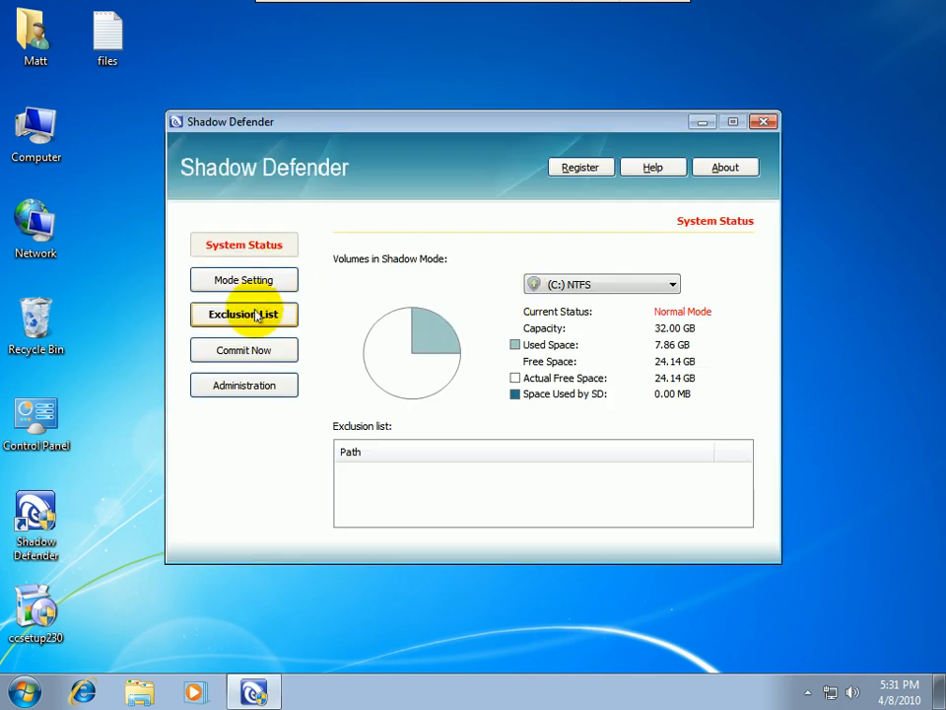
left_click(260, 310)
left_click(465, 425)
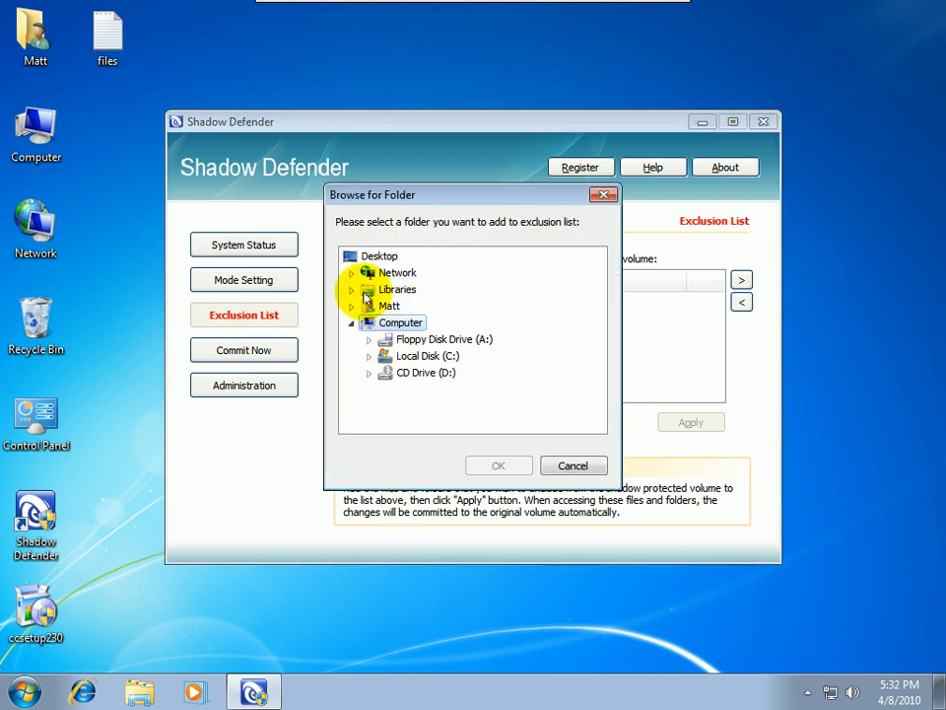
left_click(352, 303)
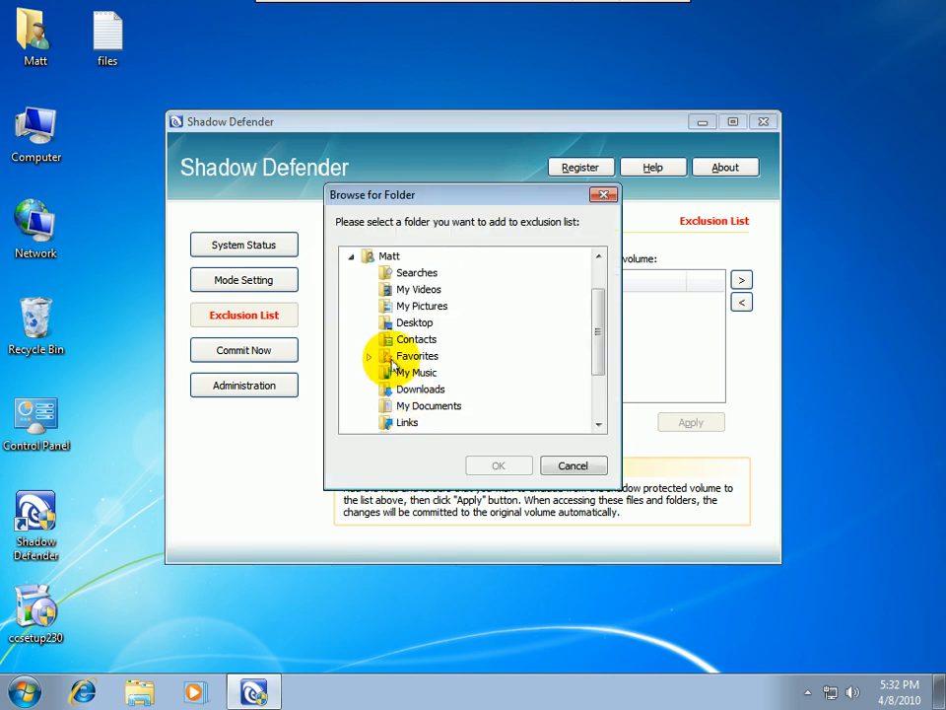
left_click(412, 405)
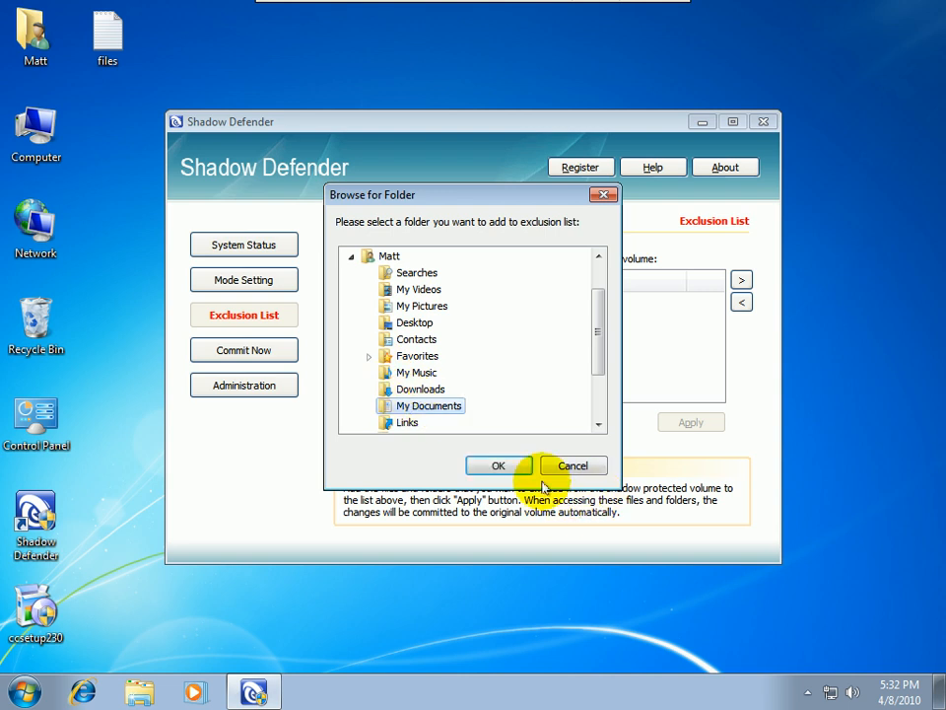
left_click(515, 467)
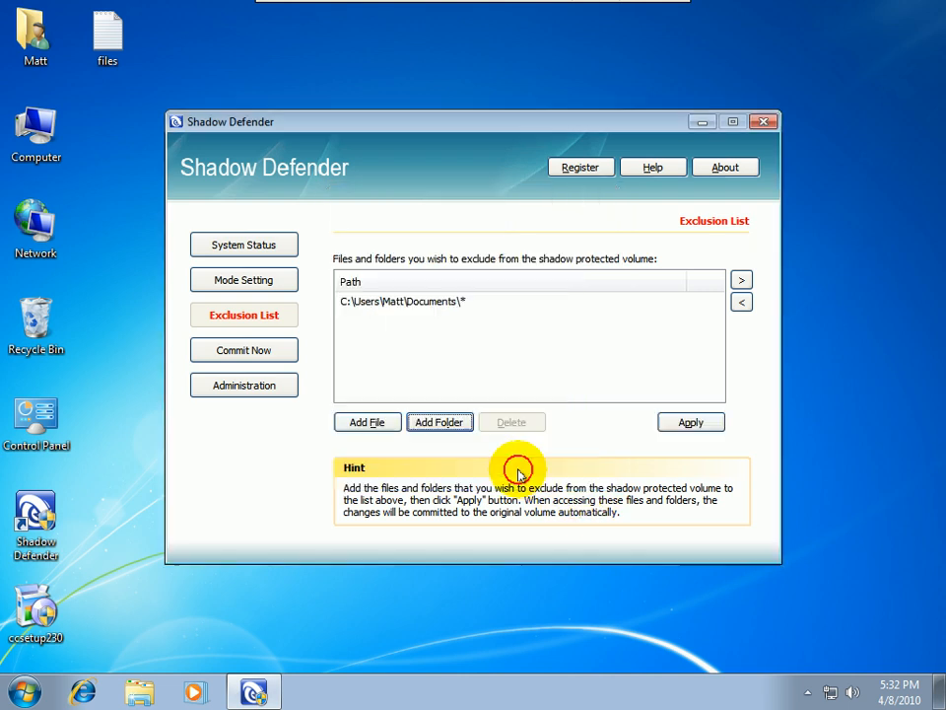
Apply the exclusion list, put drive C: into Shadow Mode with the Enter Shadow Mode on Boot option, and close Shadow Defender
left_click(682, 423)
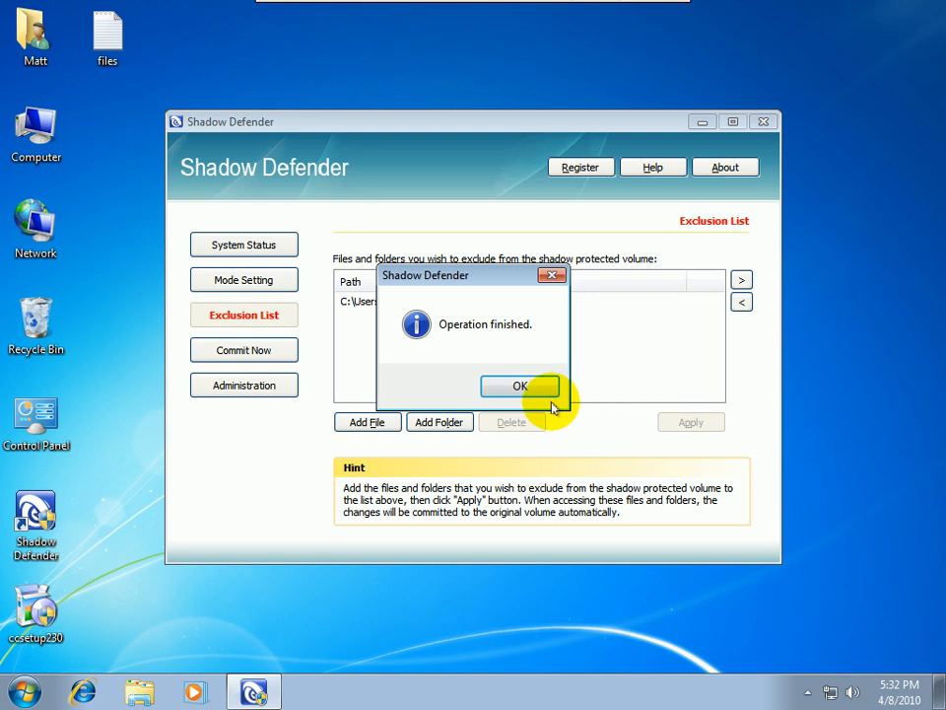
left_click(520, 386)
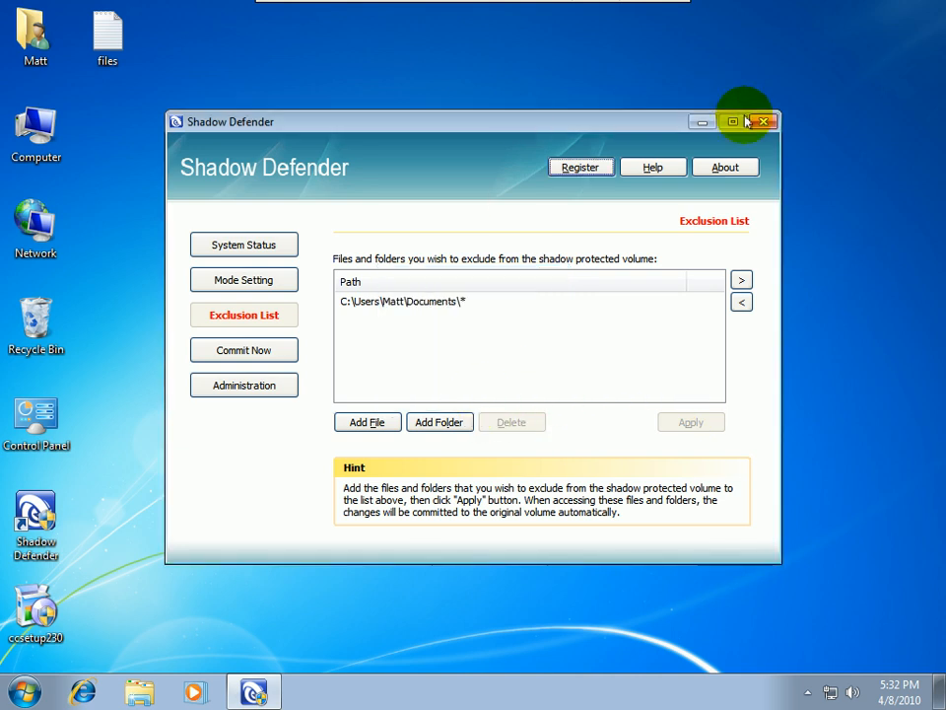
left_click(279, 278)
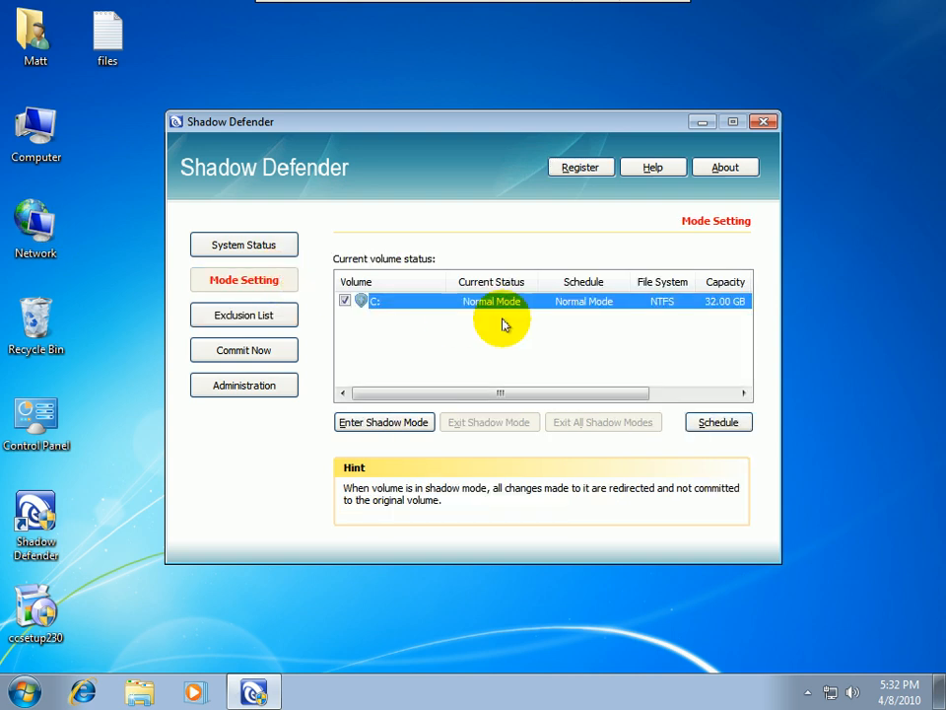
left_click(393, 423)
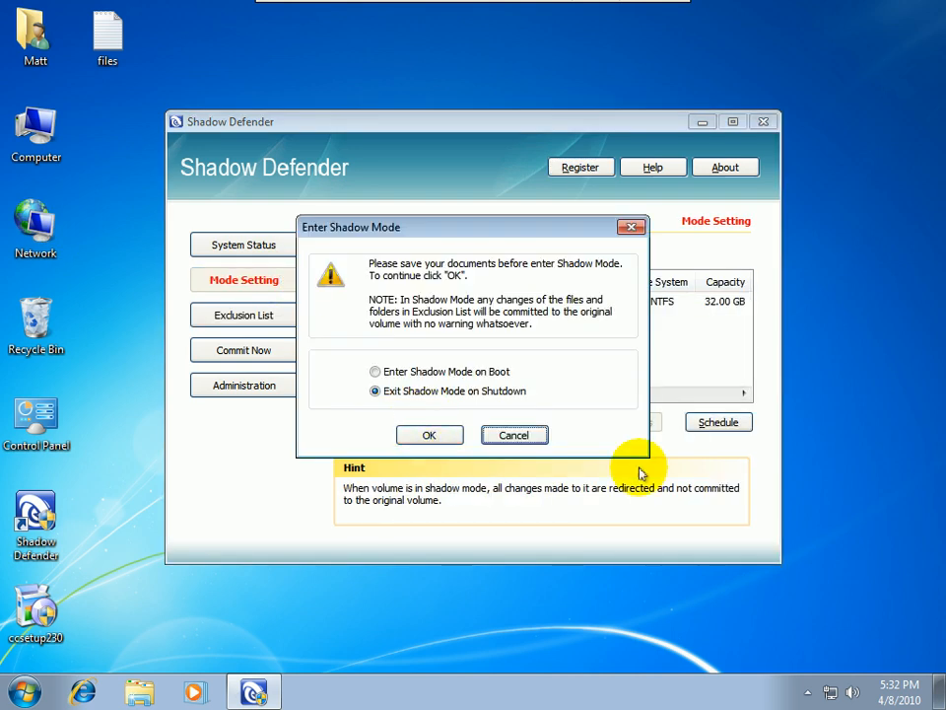
left_click(529, 433)
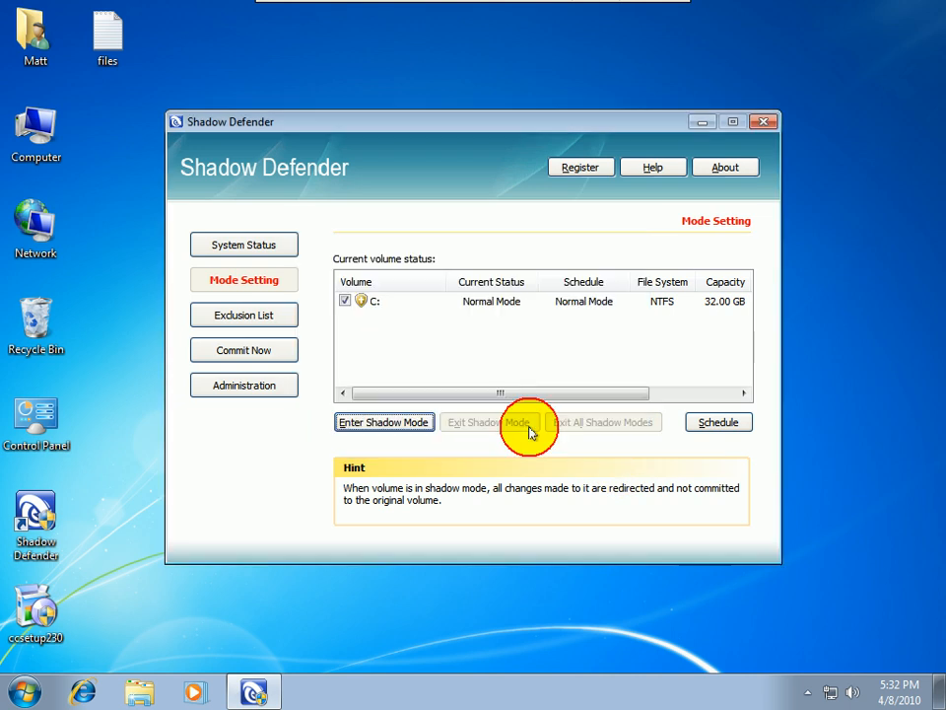
left_click(402, 424)
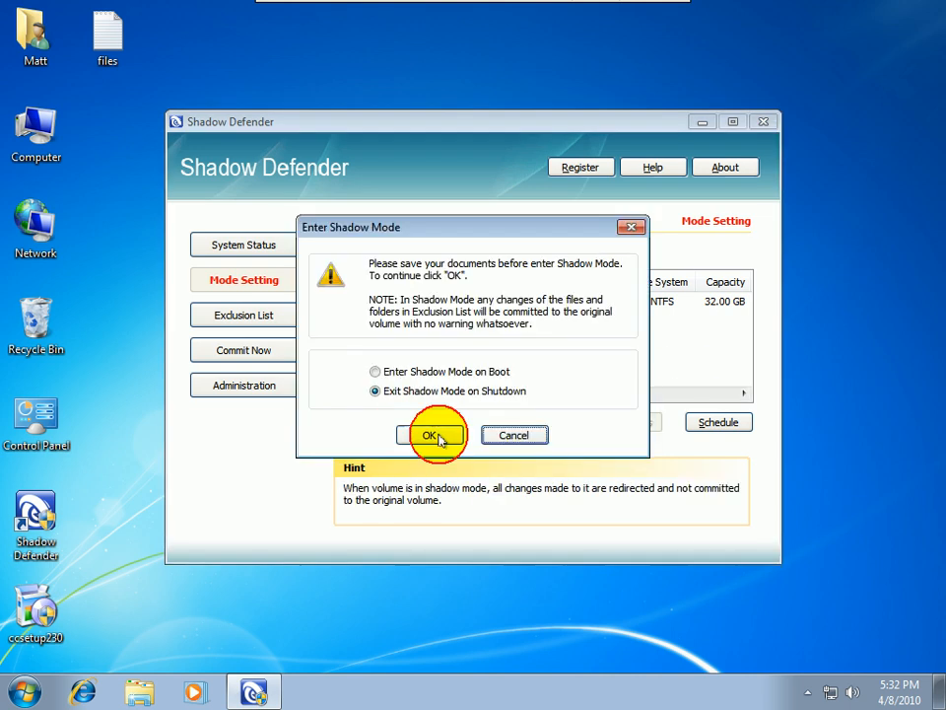
left_click(421, 371)
left_click(426, 432)
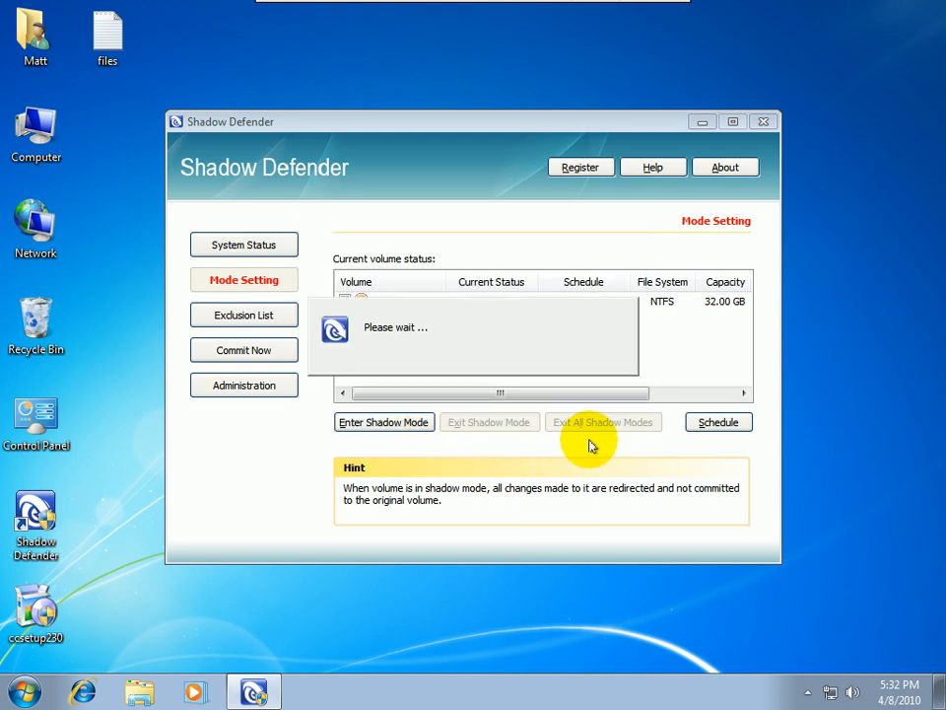
left_click(513, 383)
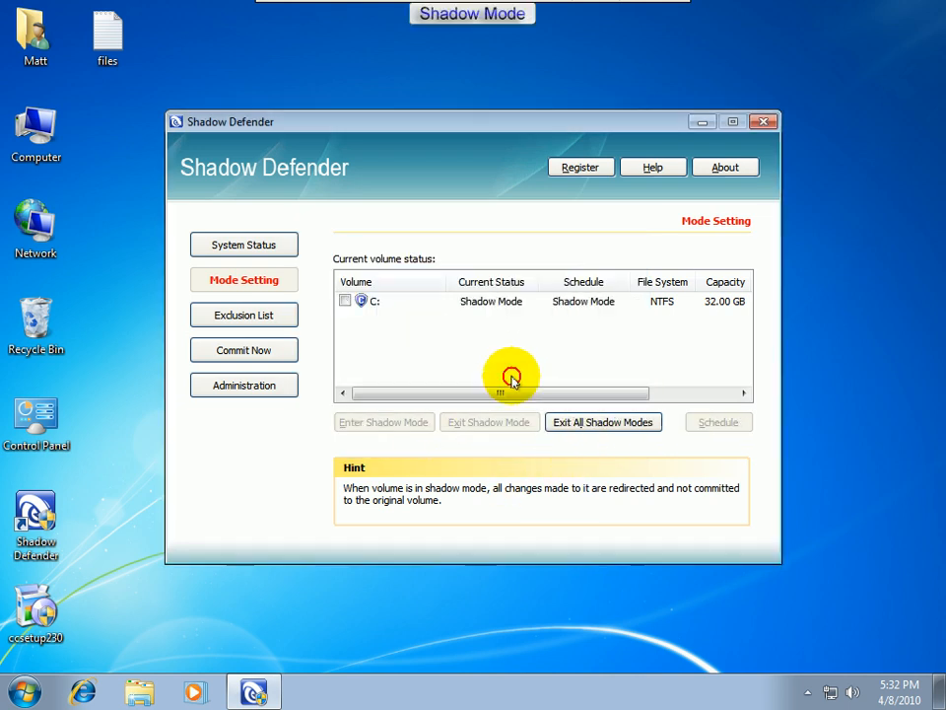
left_click(759, 121)
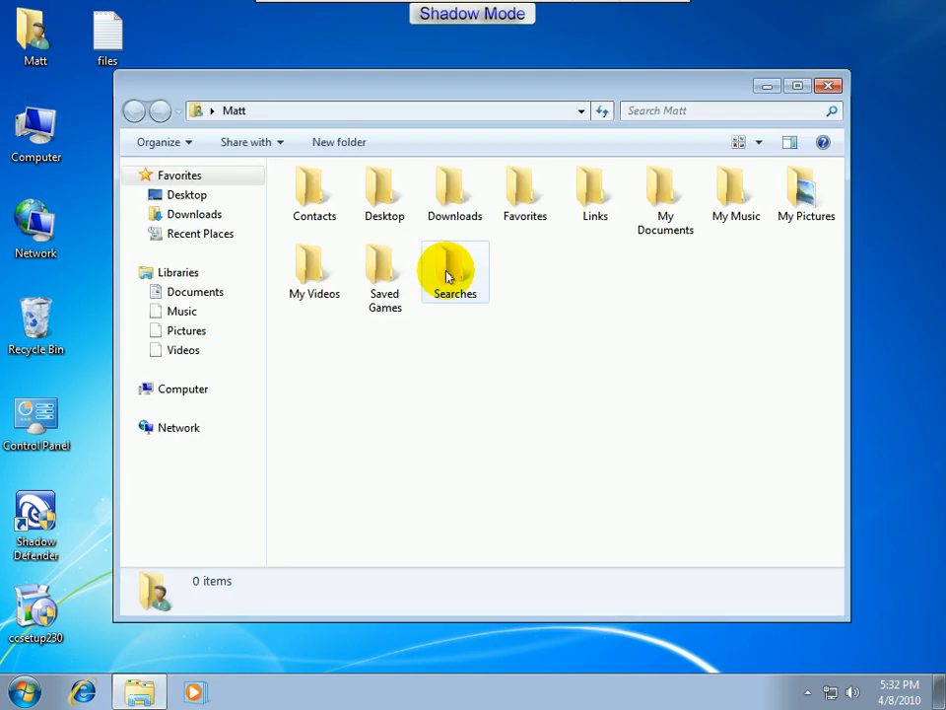
Open the user's My Documents folder, then launch Notepad and enter a line of random letters in a new document
double_click(641, 182)
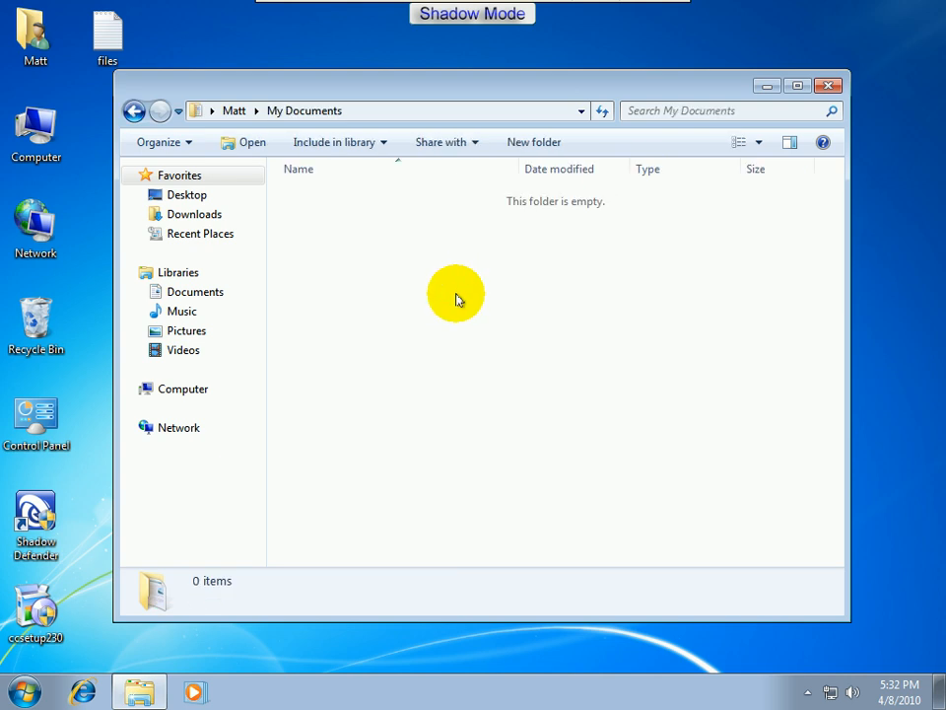
left_click(22, 690)
left_click(129, 647)
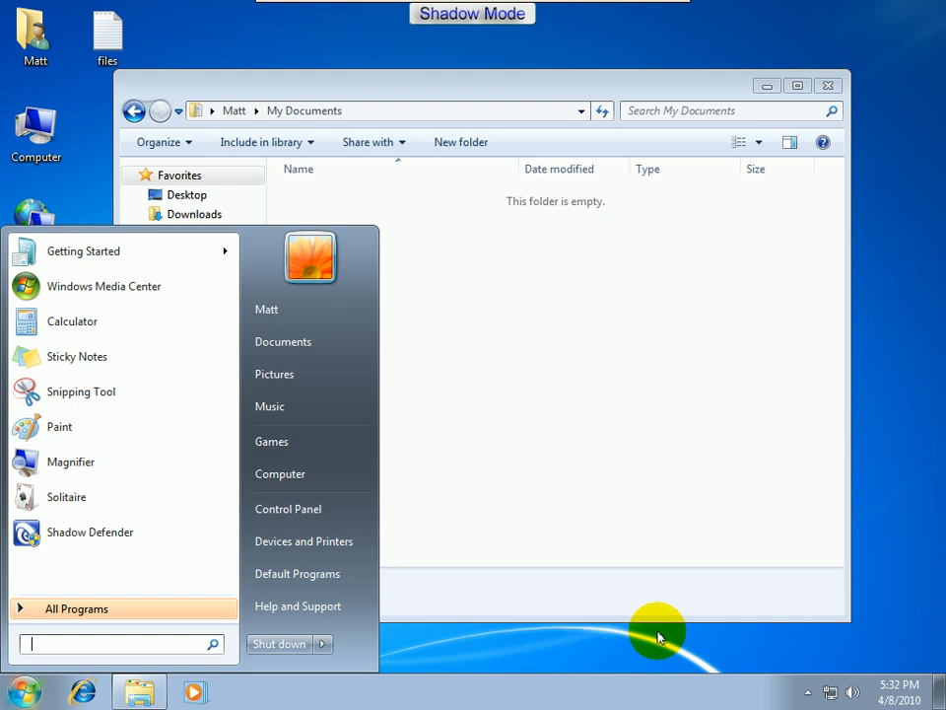
type("note")
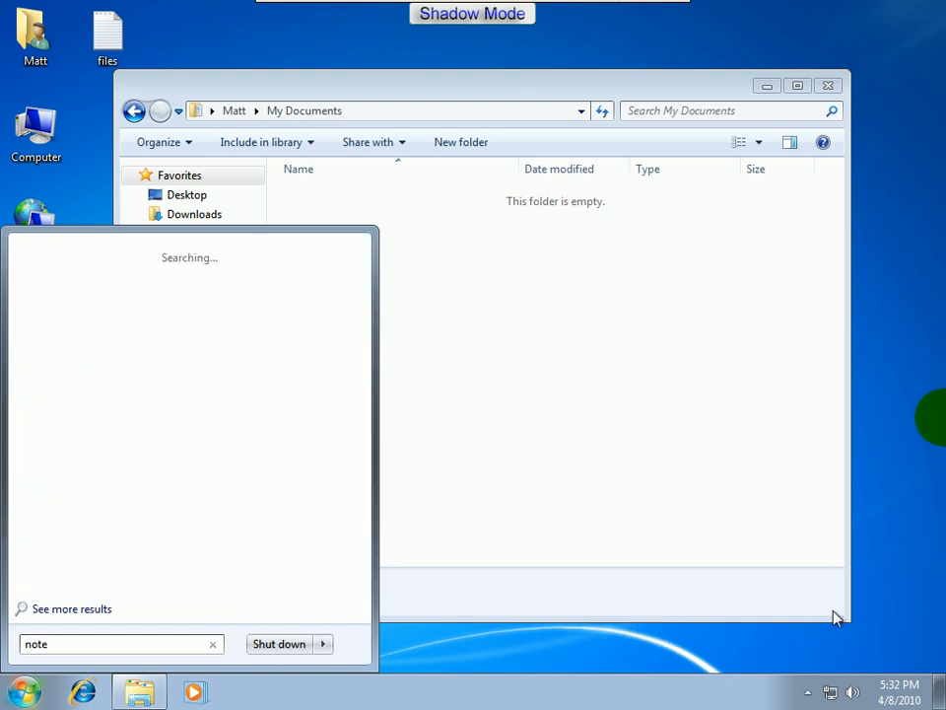
key("BackSpace")
key("BackSpace")
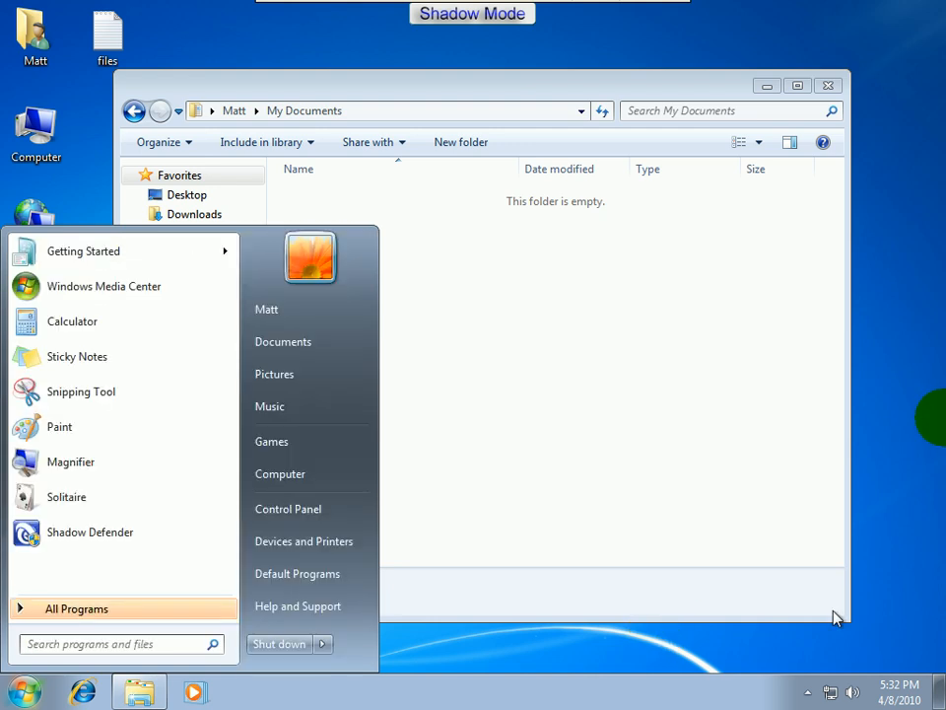
type("notepad")
key("Return")
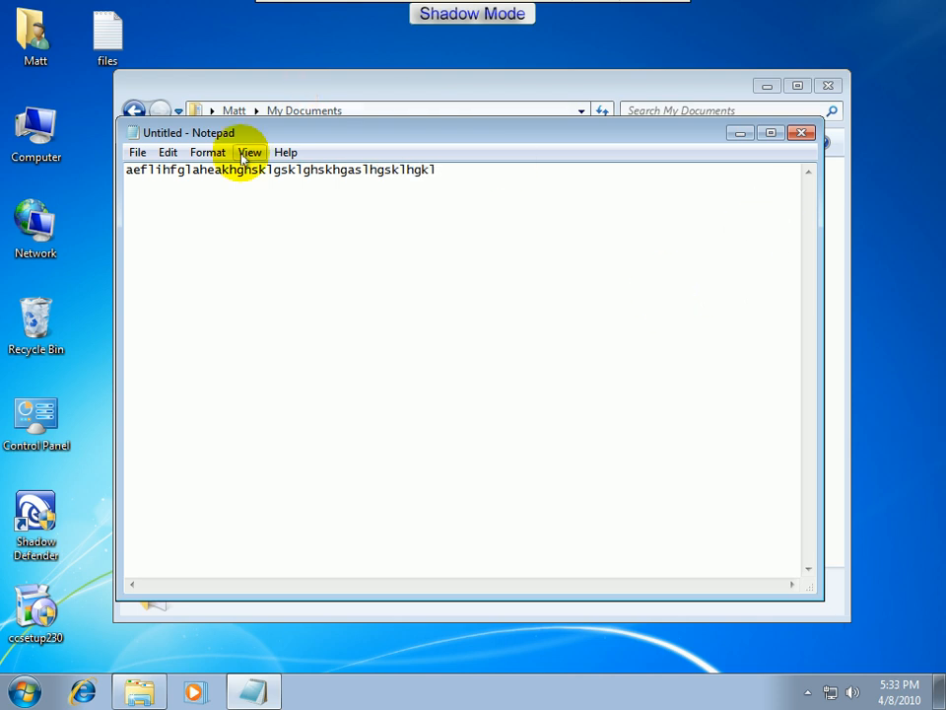
Save the random-text document to the Desktop as blah and close Notepad
left_click(144, 156)
left_click(169, 214)
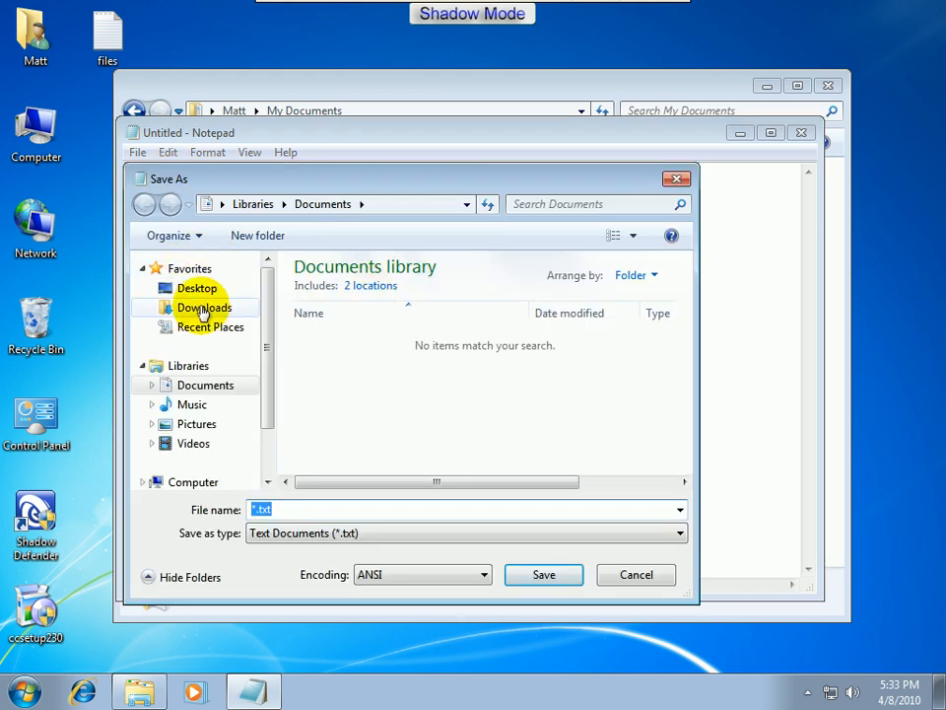
left_click(204, 299)
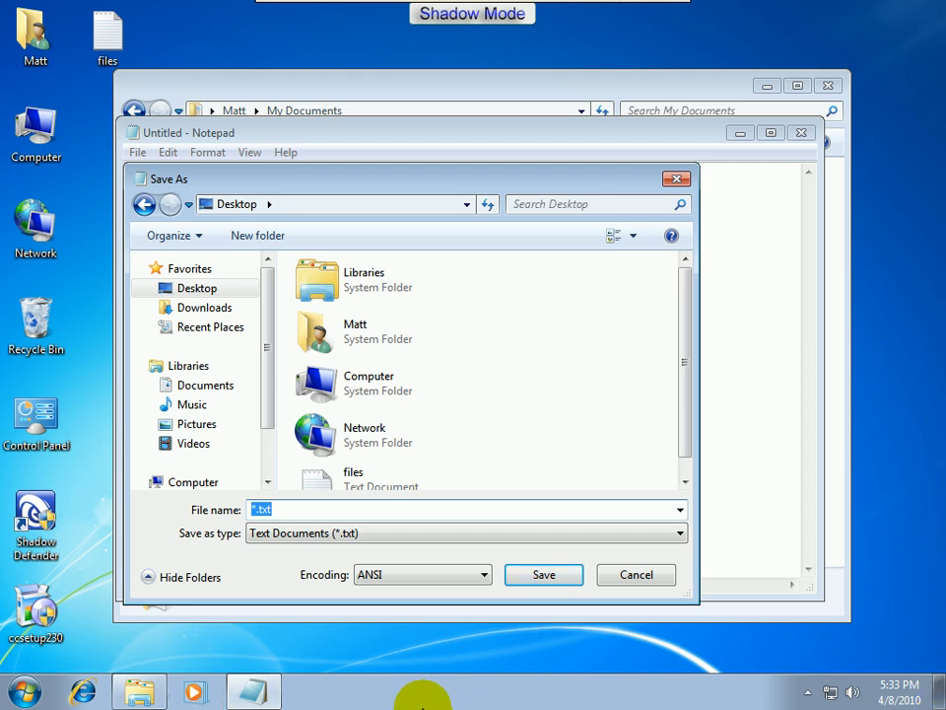
left_click(303, 507)
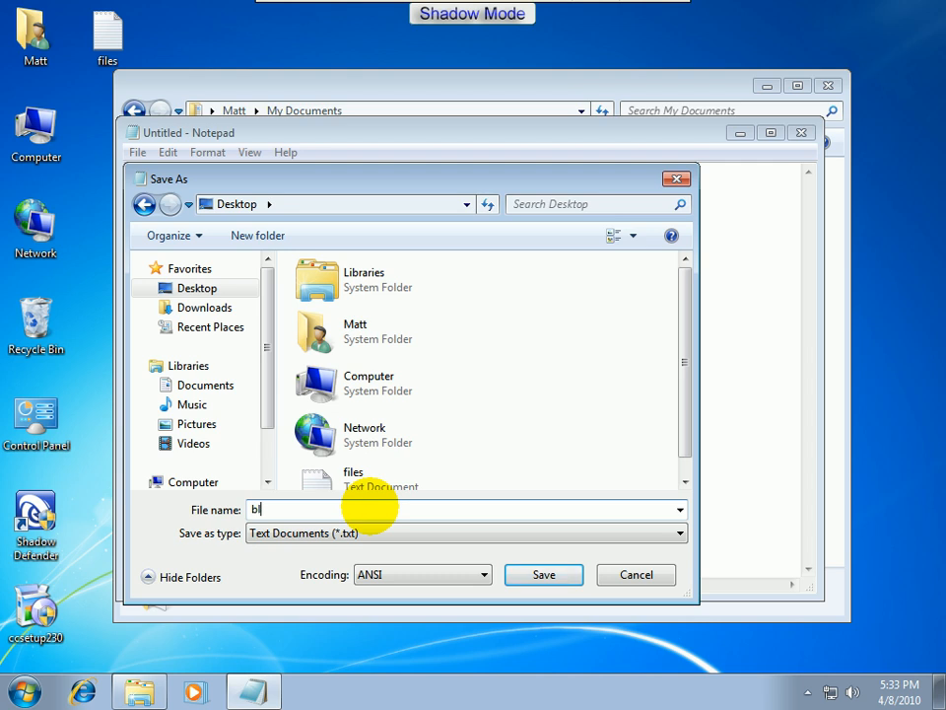
key("Return")
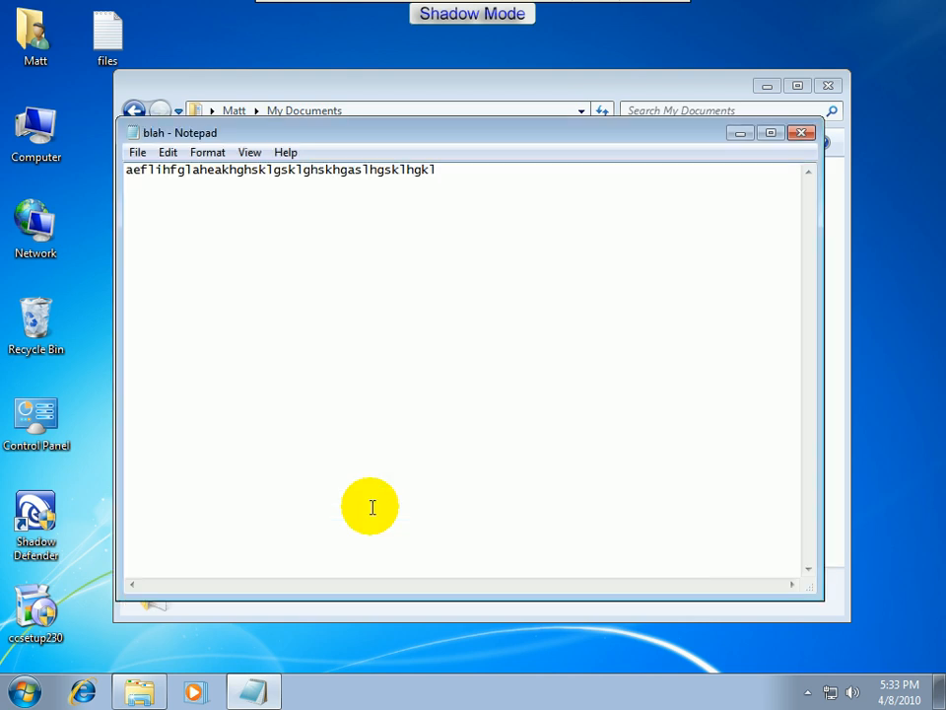
left_click(801, 132)
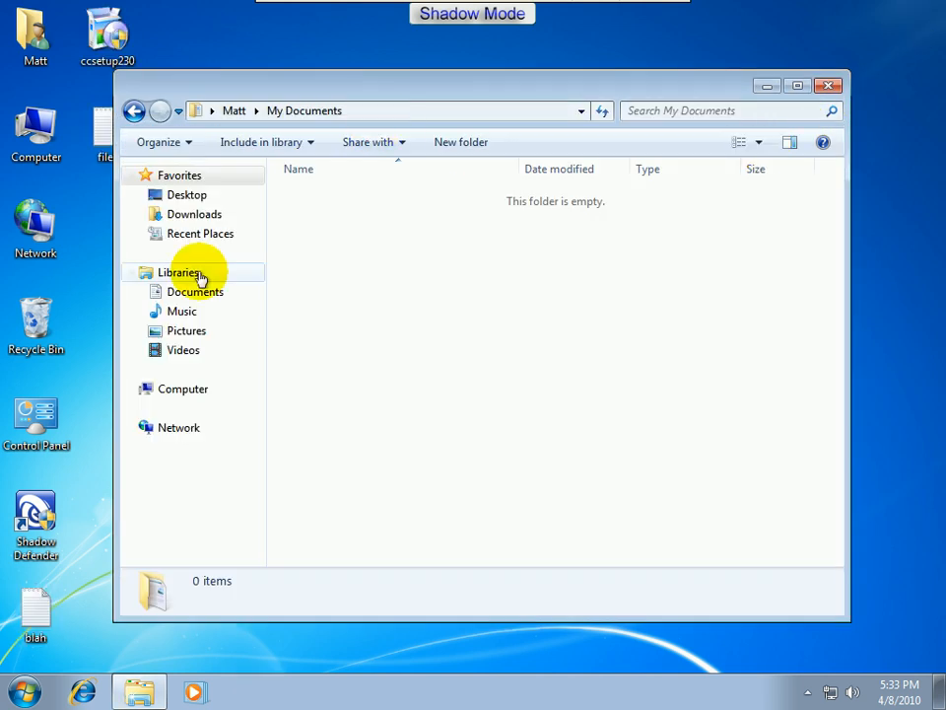
Create a Notepad document reading "buy eggs at the store", save it in My Documents as "things to do", and close Notepad
left_click(18, 698)
left_click(329, 567)
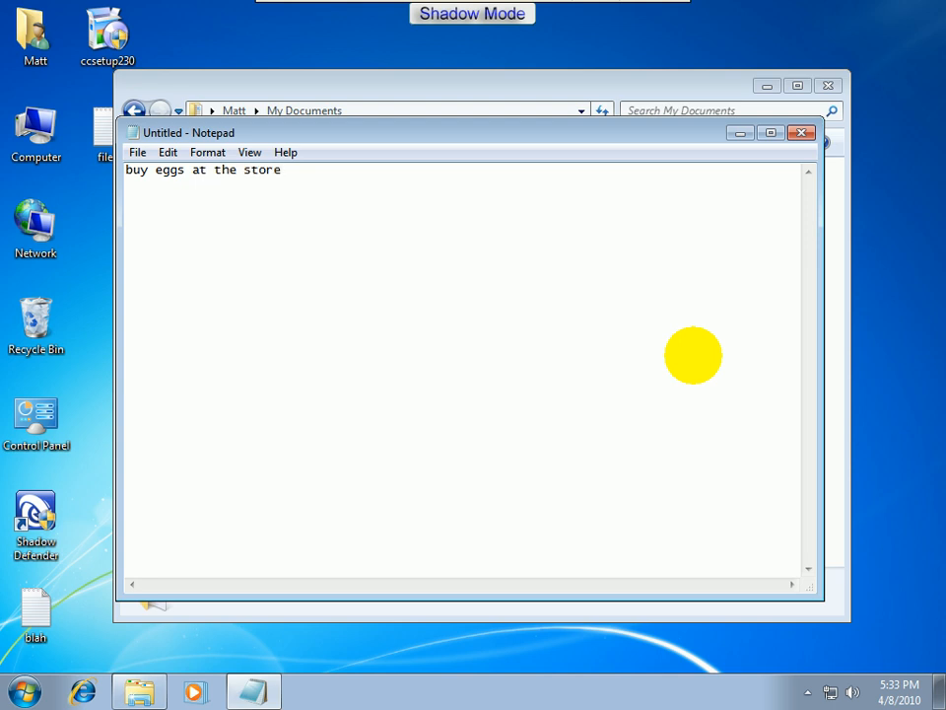
left_click(136, 155)
left_click(176, 234)
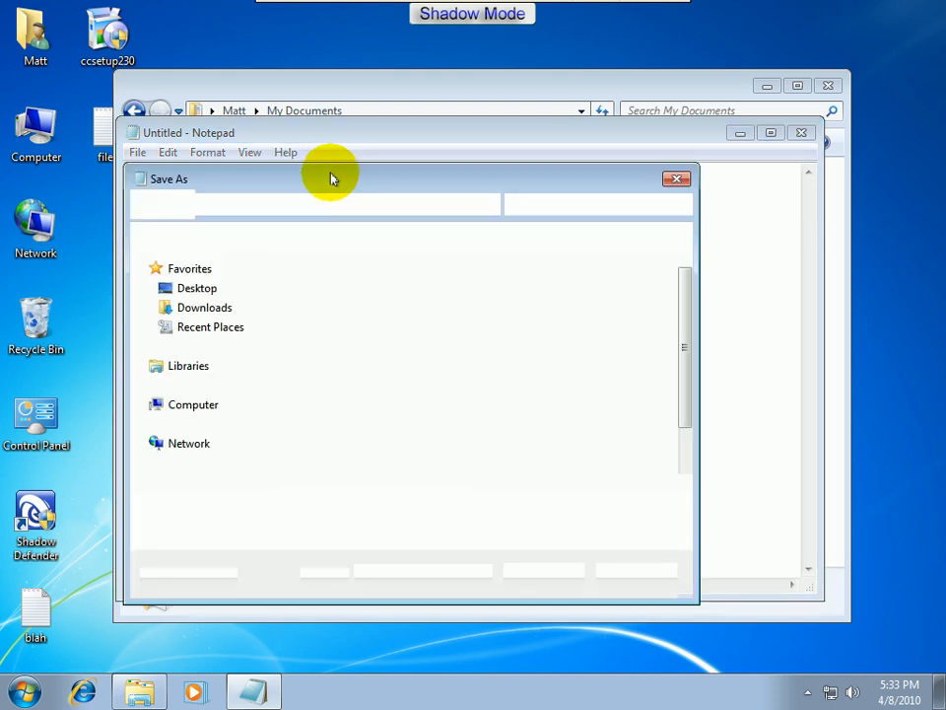
double_click(321, 331)
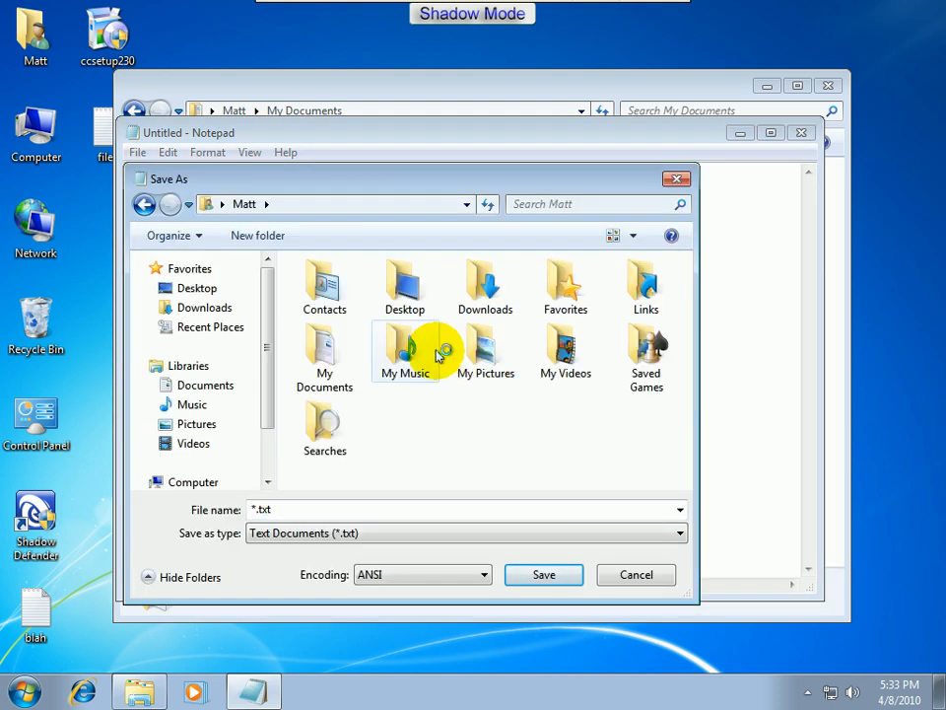
left_click(323, 325)
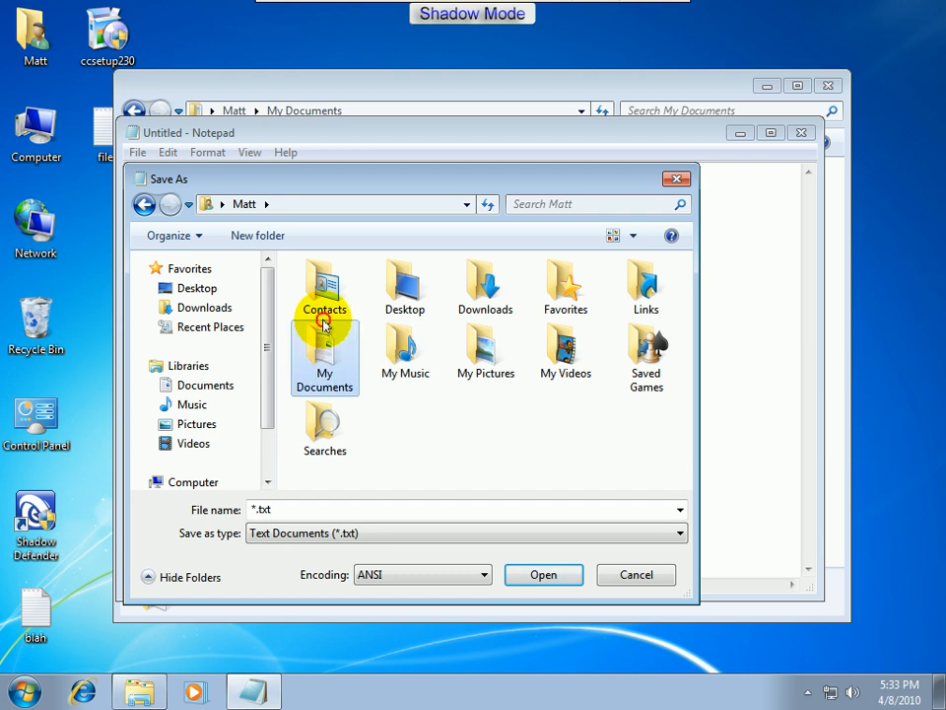
double_click(323, 340)
left_click(494, 511)
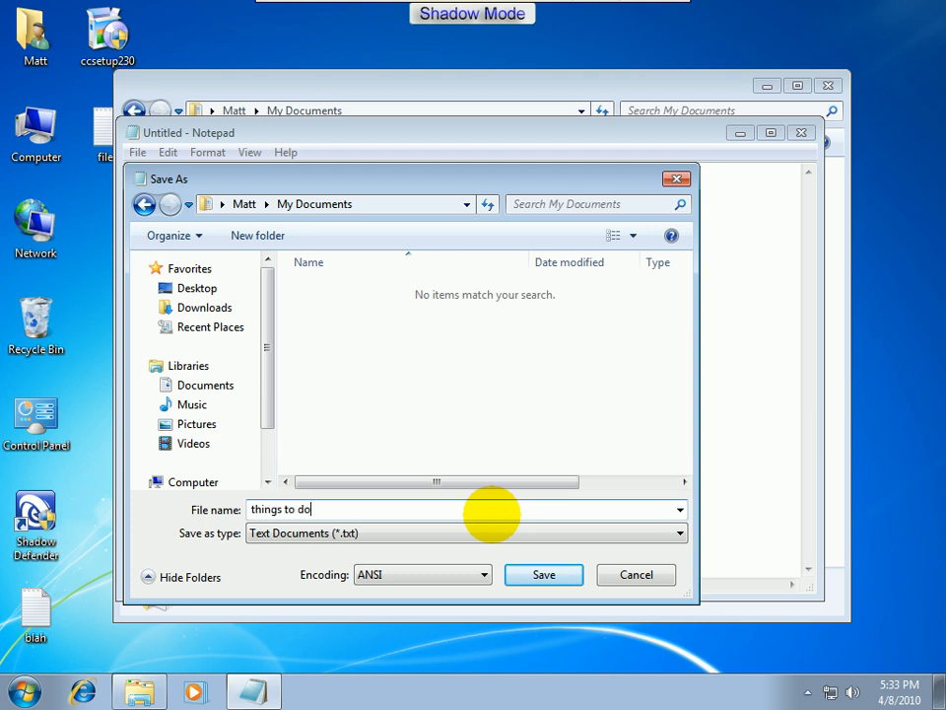
key("Return")
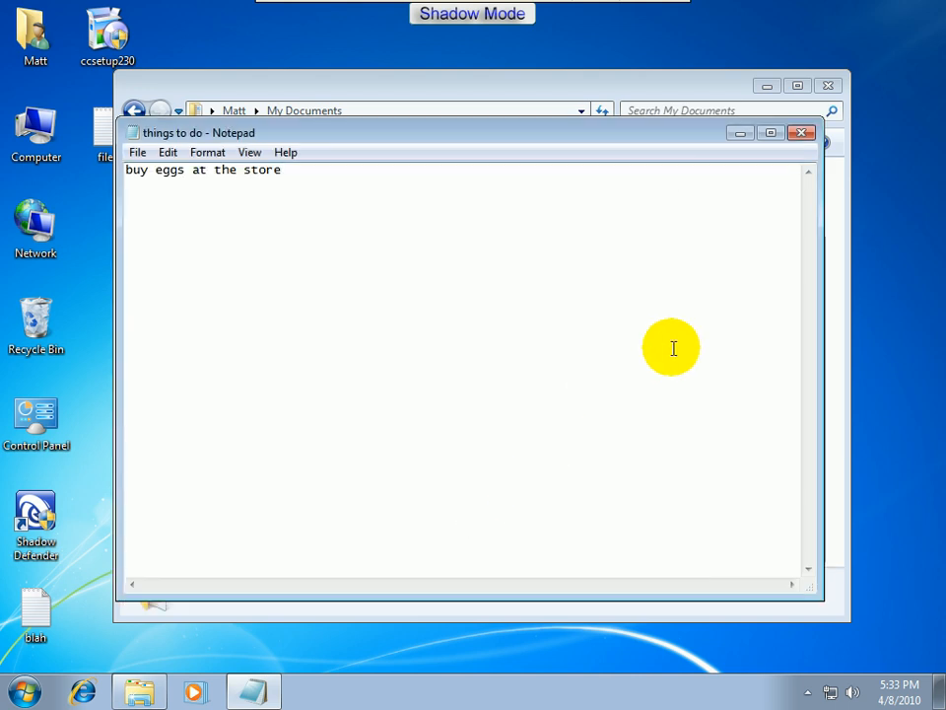
left_click(806, 133)
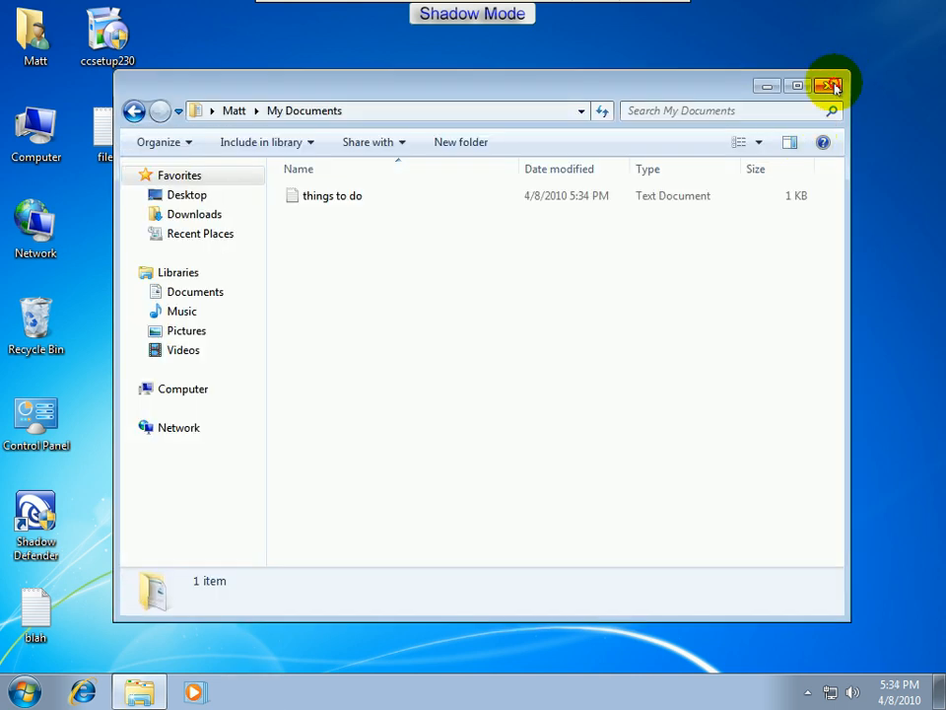
Close the My Documents window and restart Windows
left_click(830, 86)
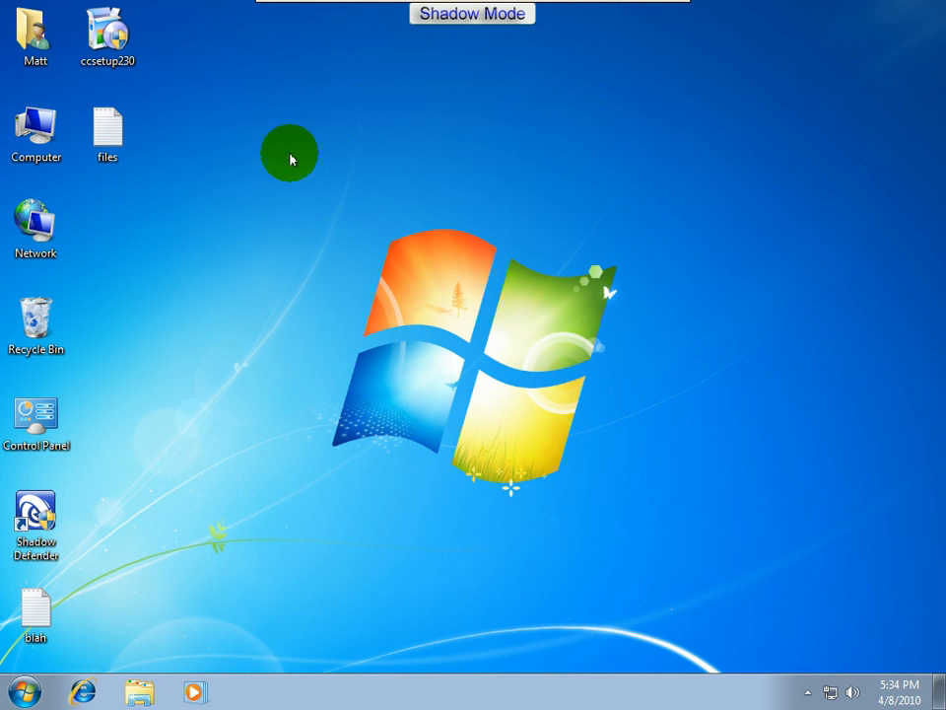
left_click(3, 702)
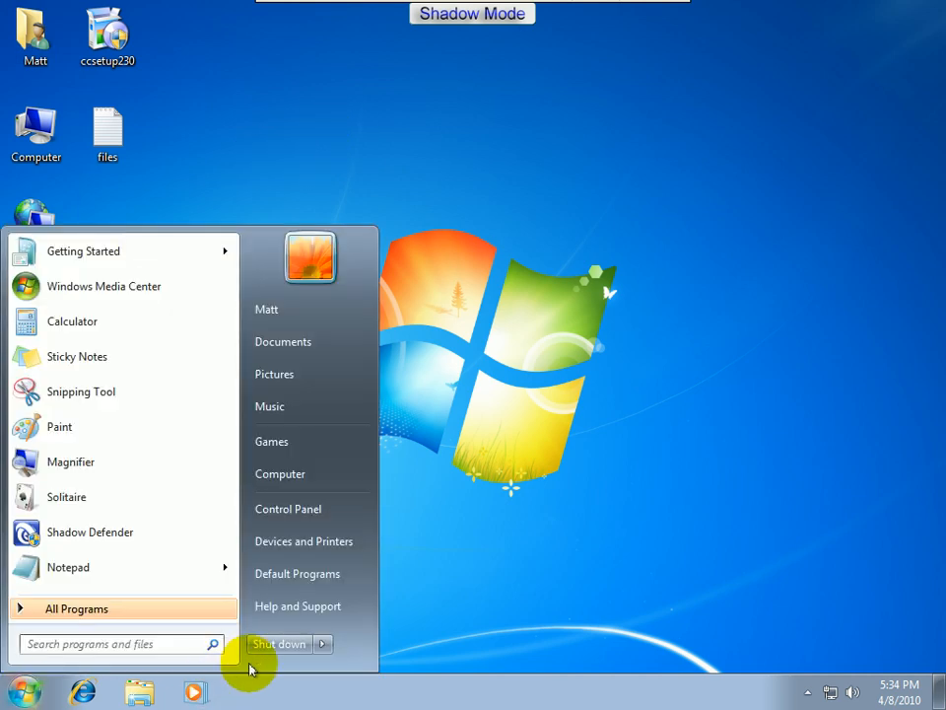
mouse_move(322, 648)
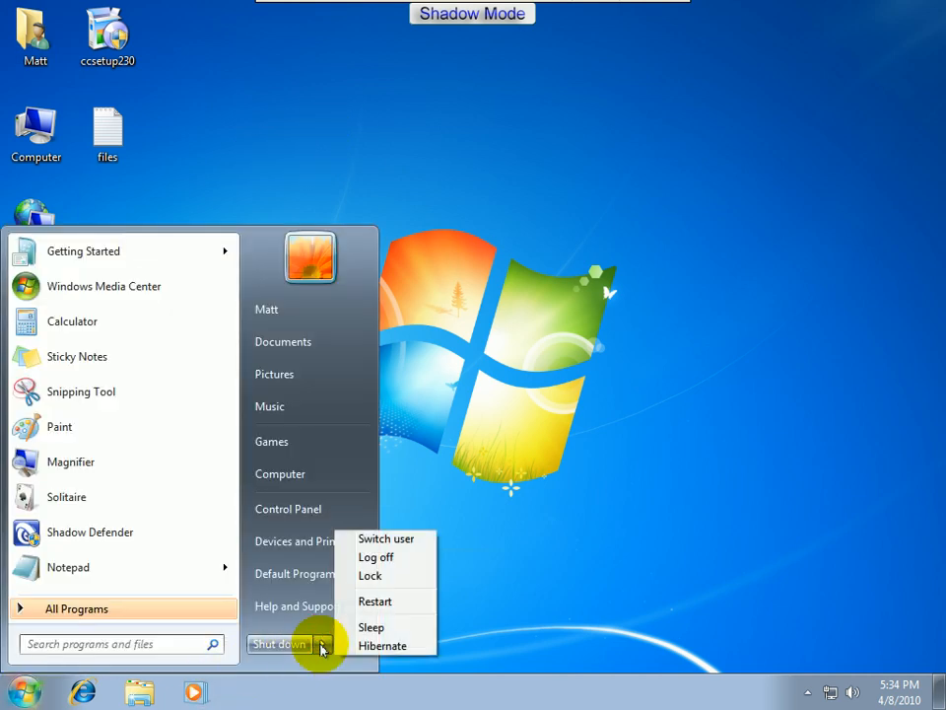
left_click(394, 604)
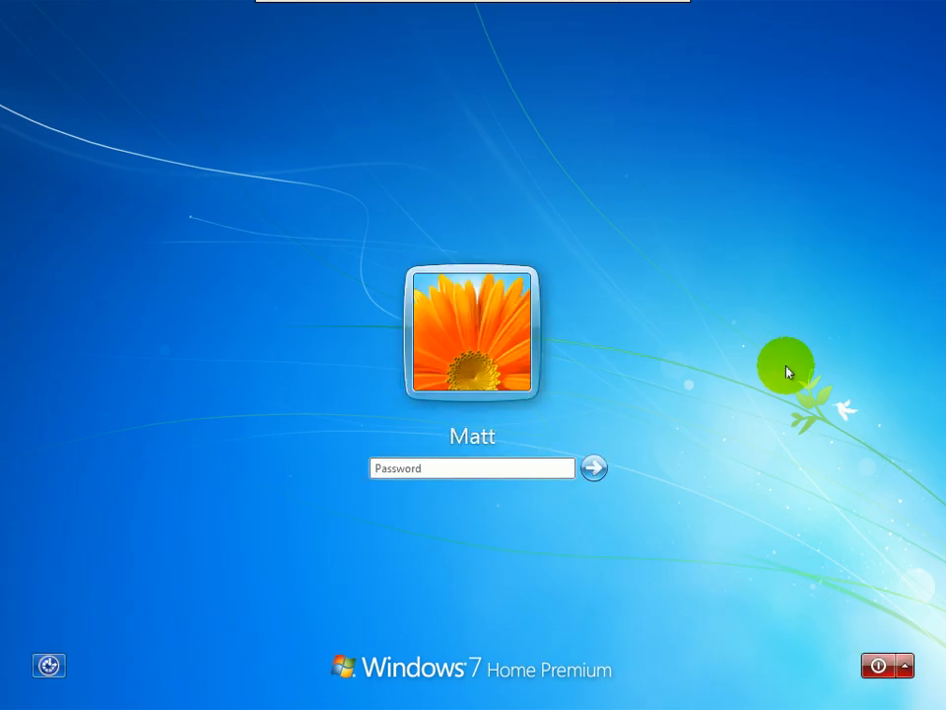
Log back in to Windows by entering the account password
left_click(448, 461)
left_click(444, 472)
type("******")
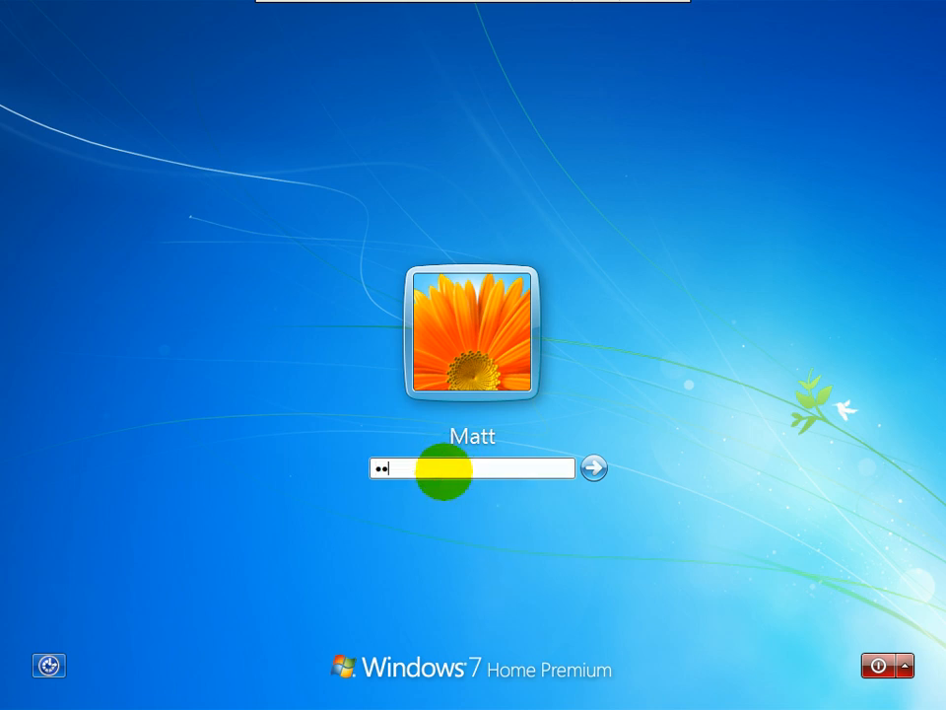
type("*")
key("Return")
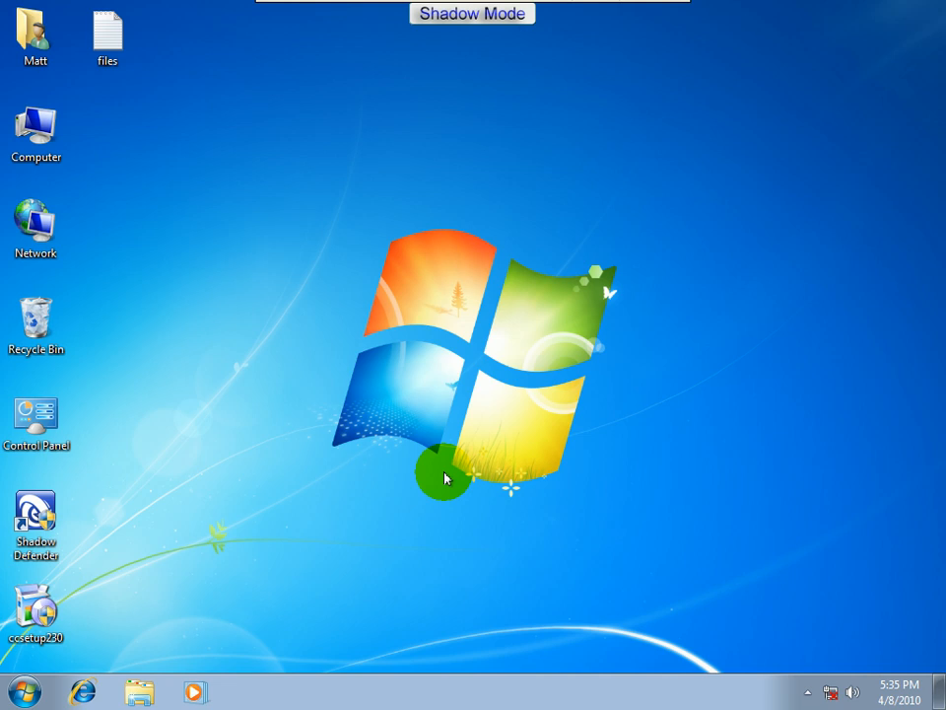
Check which of the saved text files remain on the desktop and in the user's My Documents folder after the restart
left_click(29, 611)
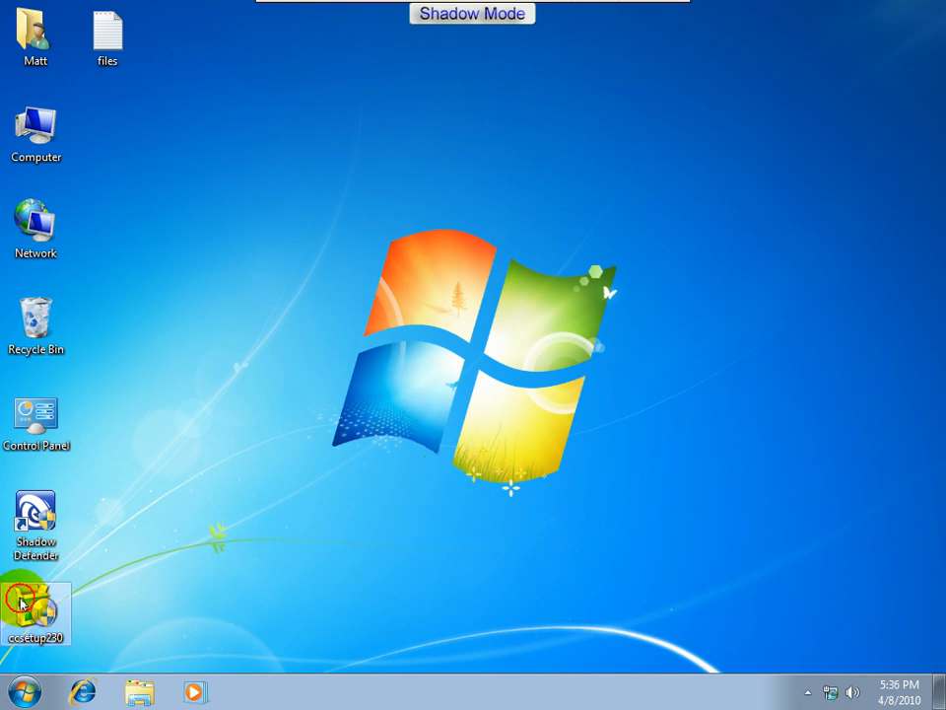
left_click(108, 32)
left_click(50, 631)
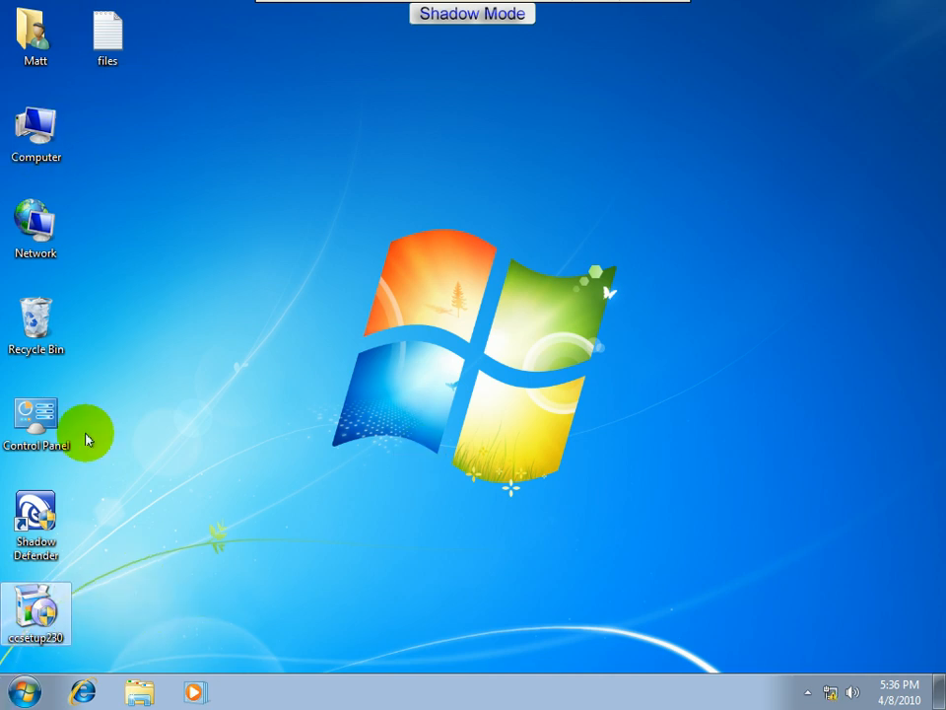
left_click(33, 40)
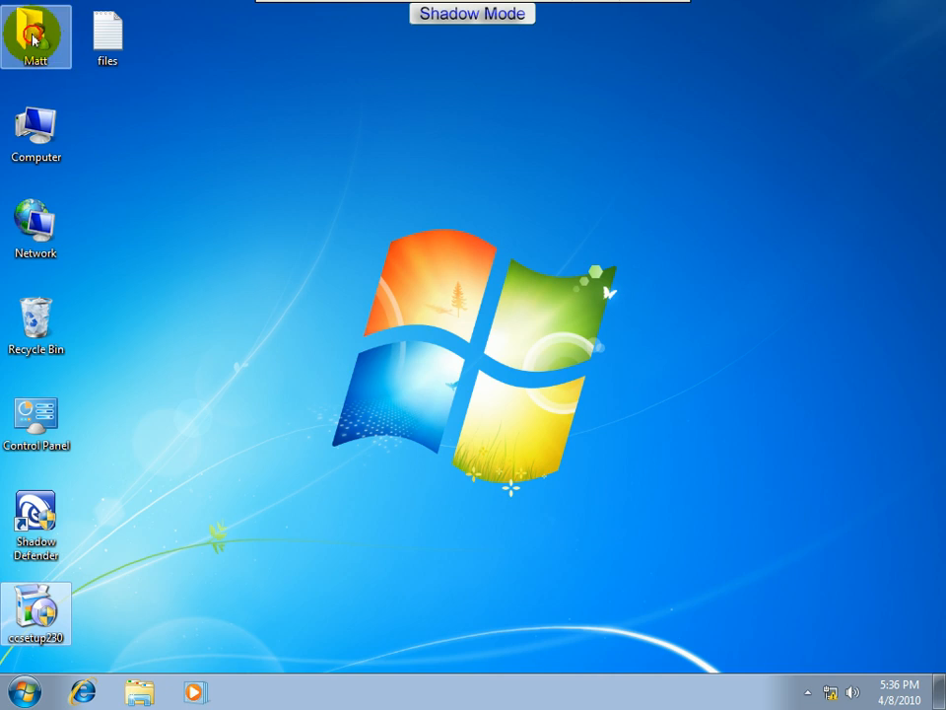
key("Return")
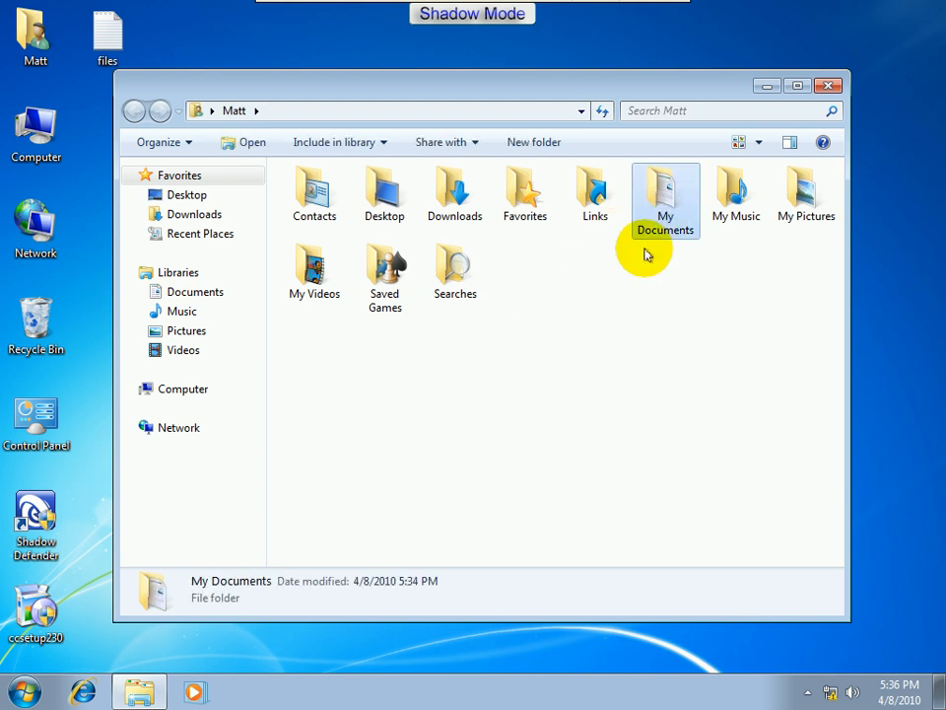
double_click(661, 219)
left_click(325, 195)
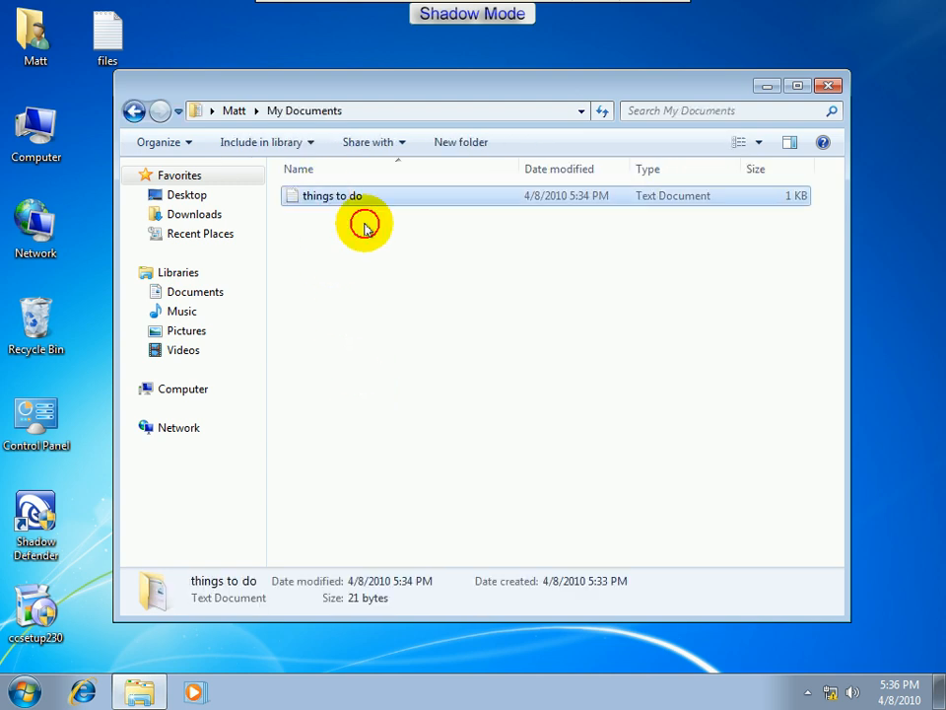
left_click(353, 417)
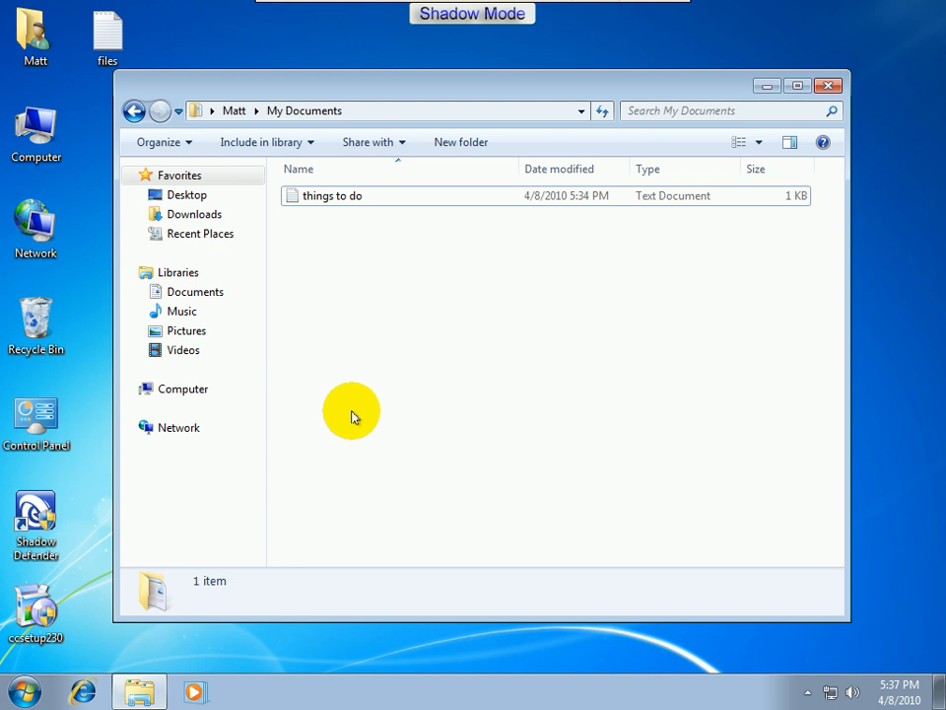
Take the Windows 7 virtual machine out of full screen
mouse_move(289, 8)
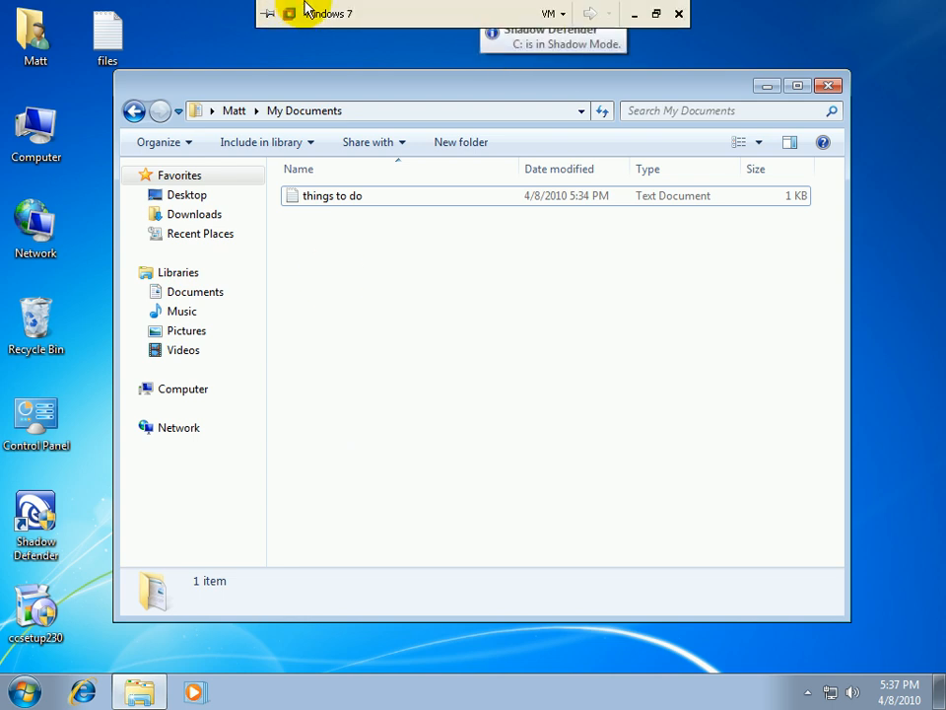
left_click(659, 12)
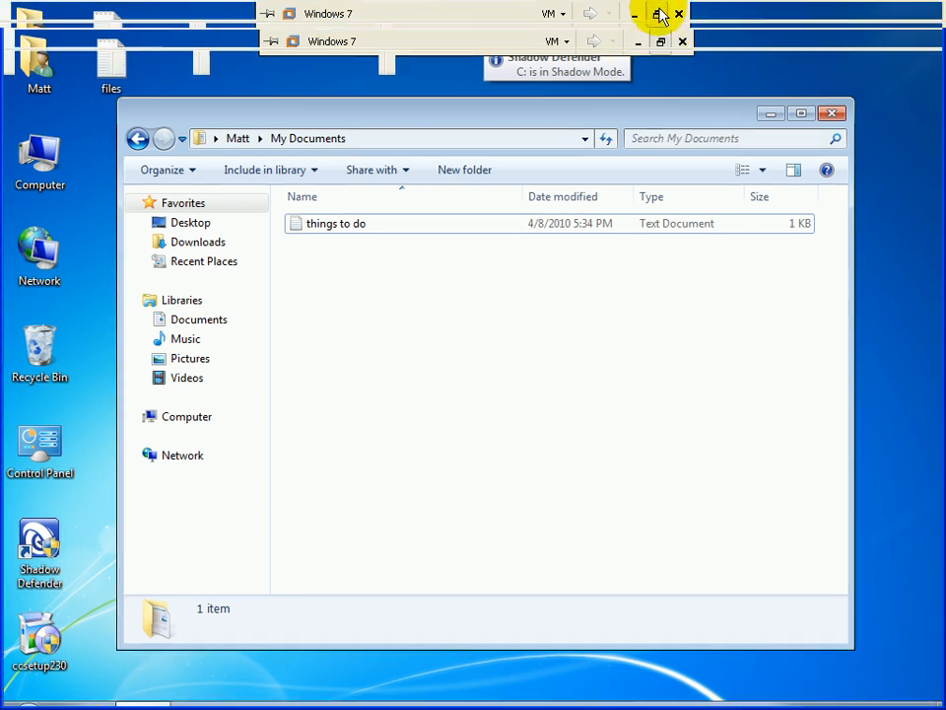